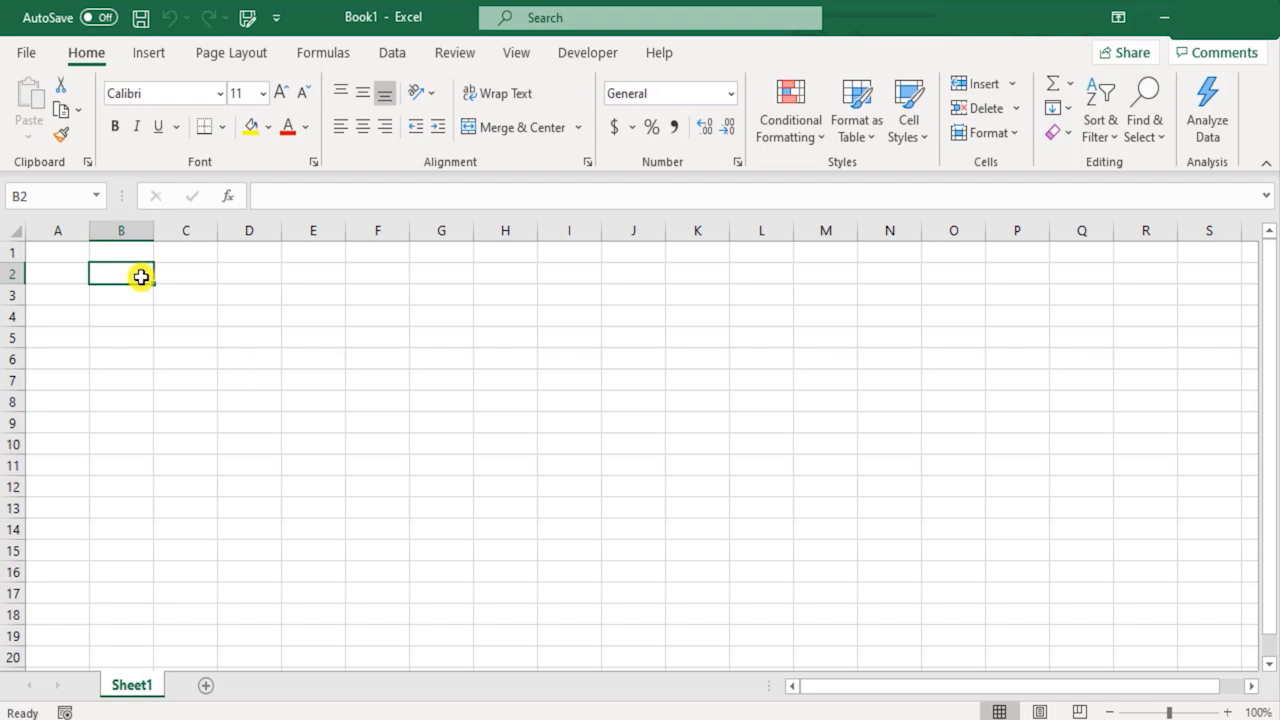
Open the Information category under More Functions on the Formulas ribbon
left_click(340, 58)
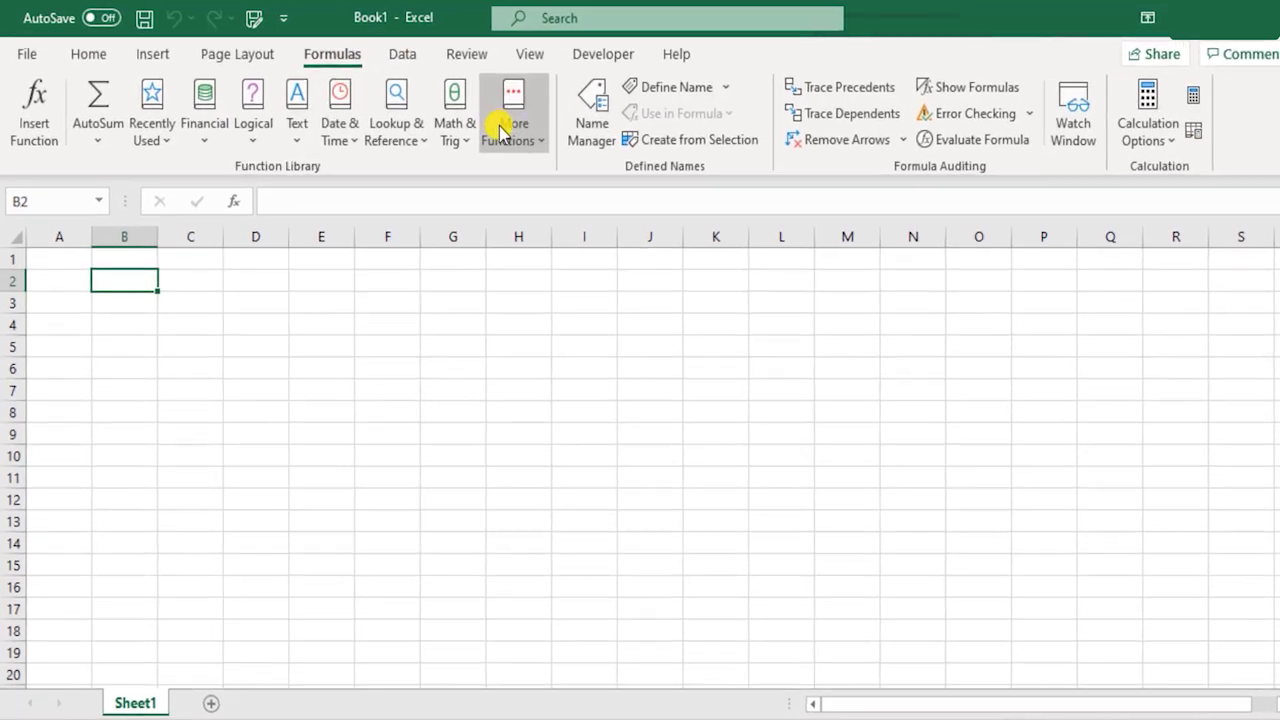
left_click(492, 125)
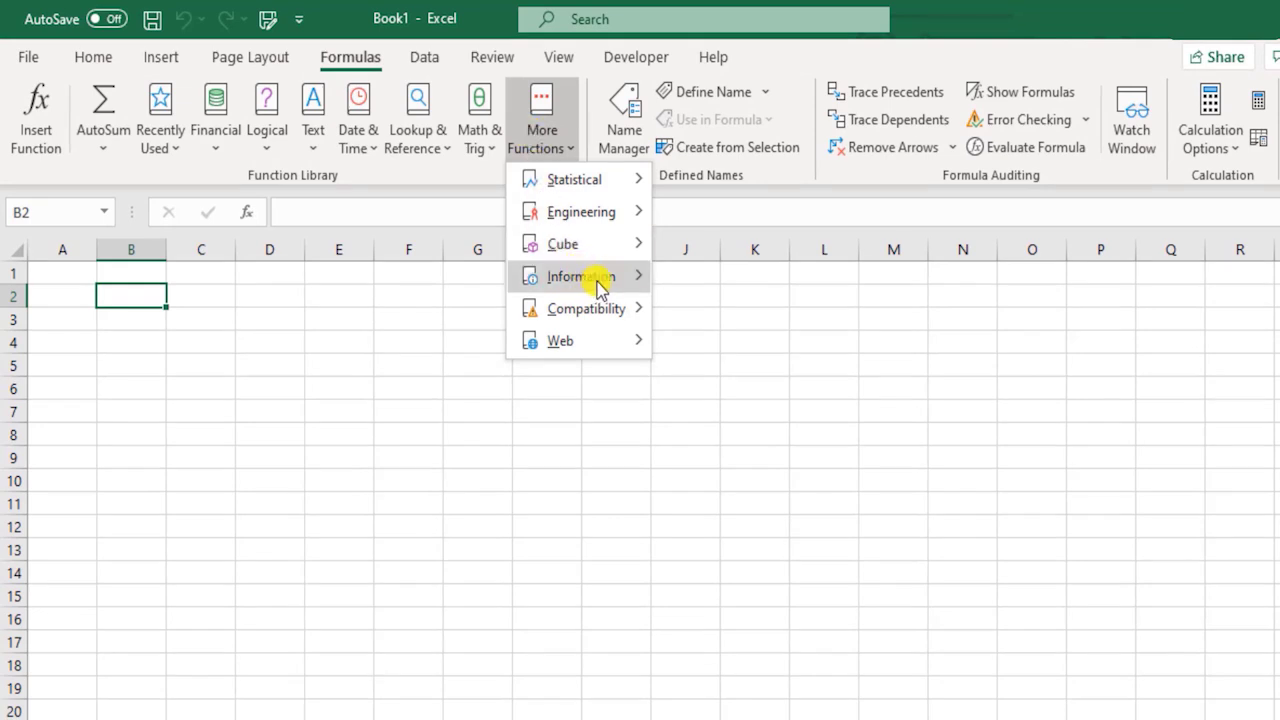
mouse_move(600, 280)
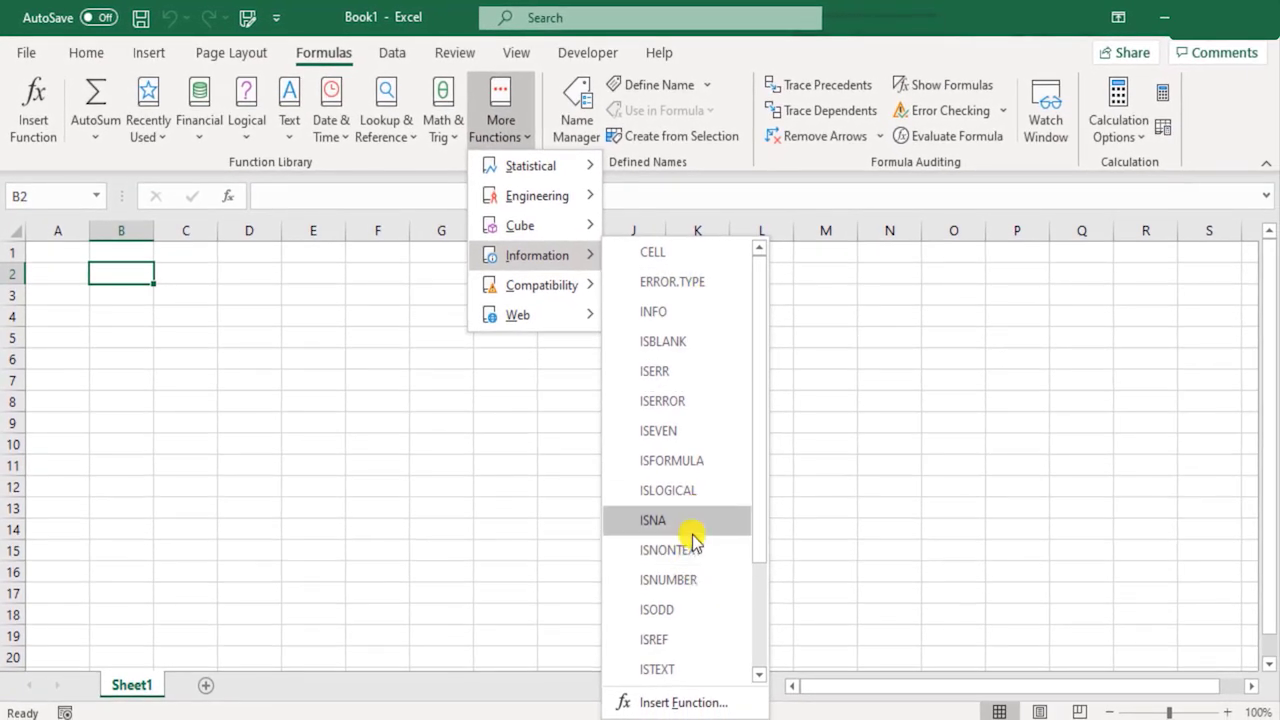
Scroll through the Information functions, from CELL and ERROR.TYPE down to ISTEXT
scroll(716, 556, "down", 2)
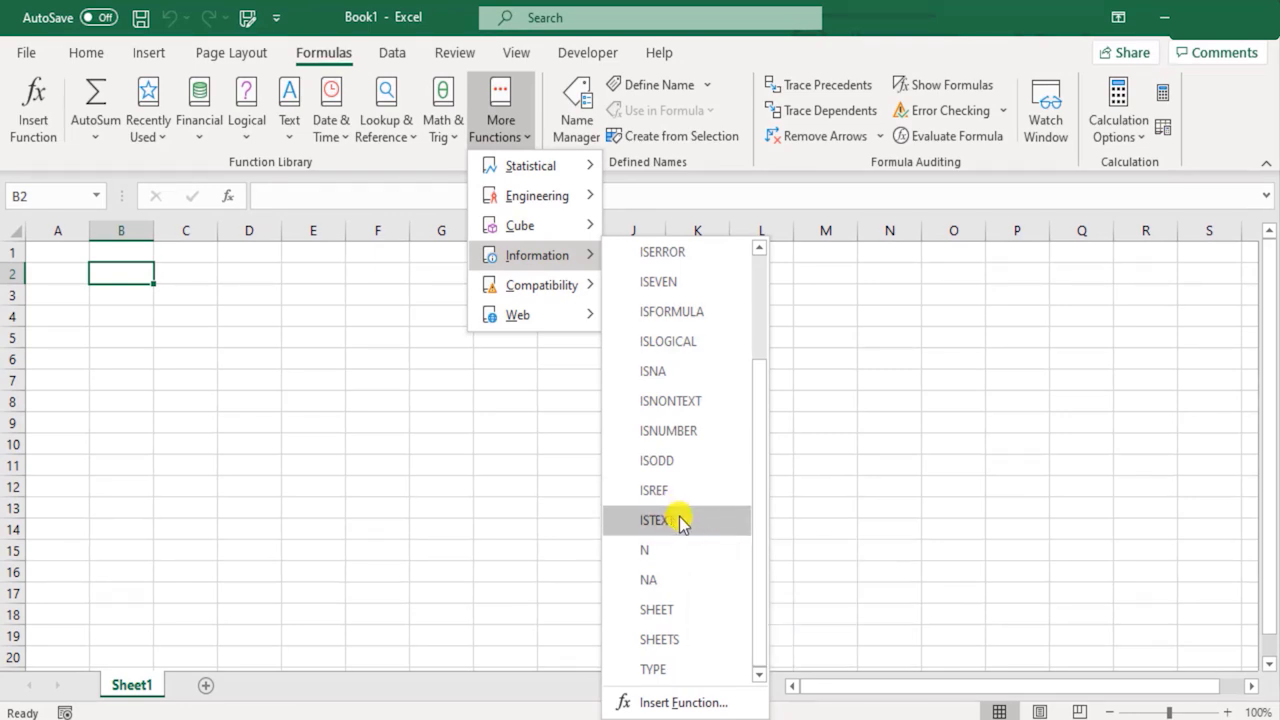
scroll(680, 522, "up", 2)
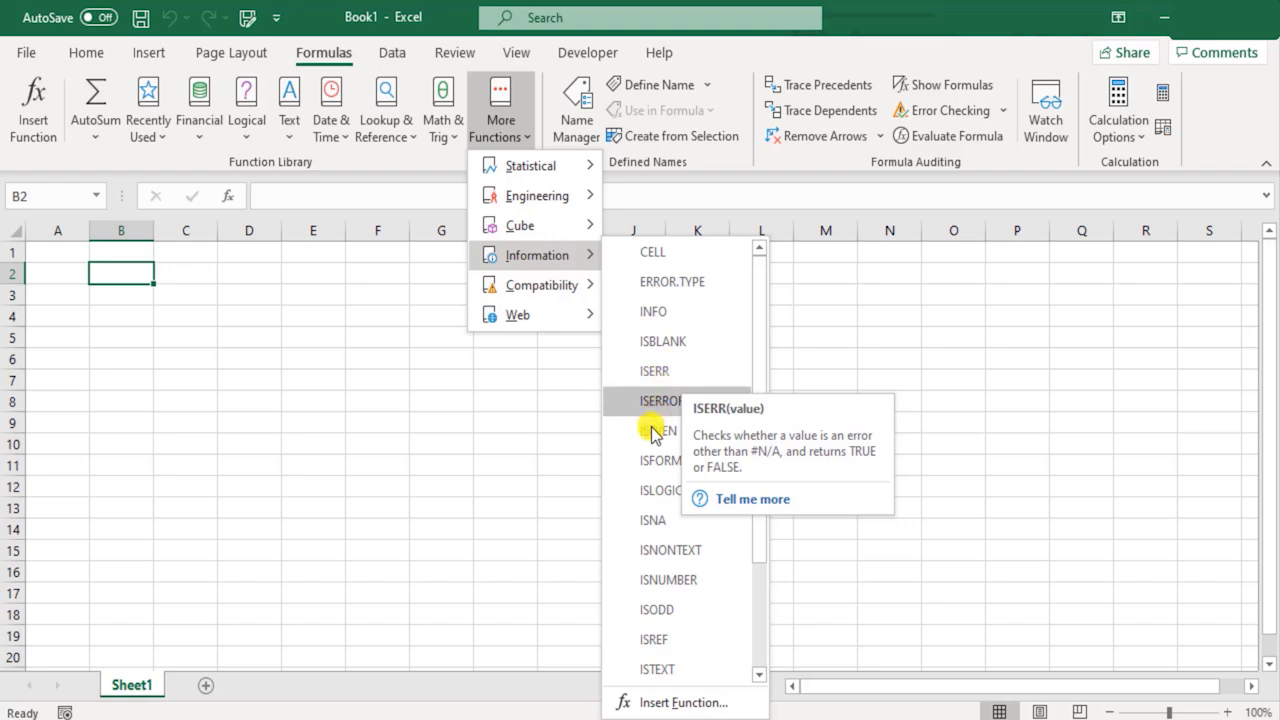
scroll(727, 592, "down", 1)
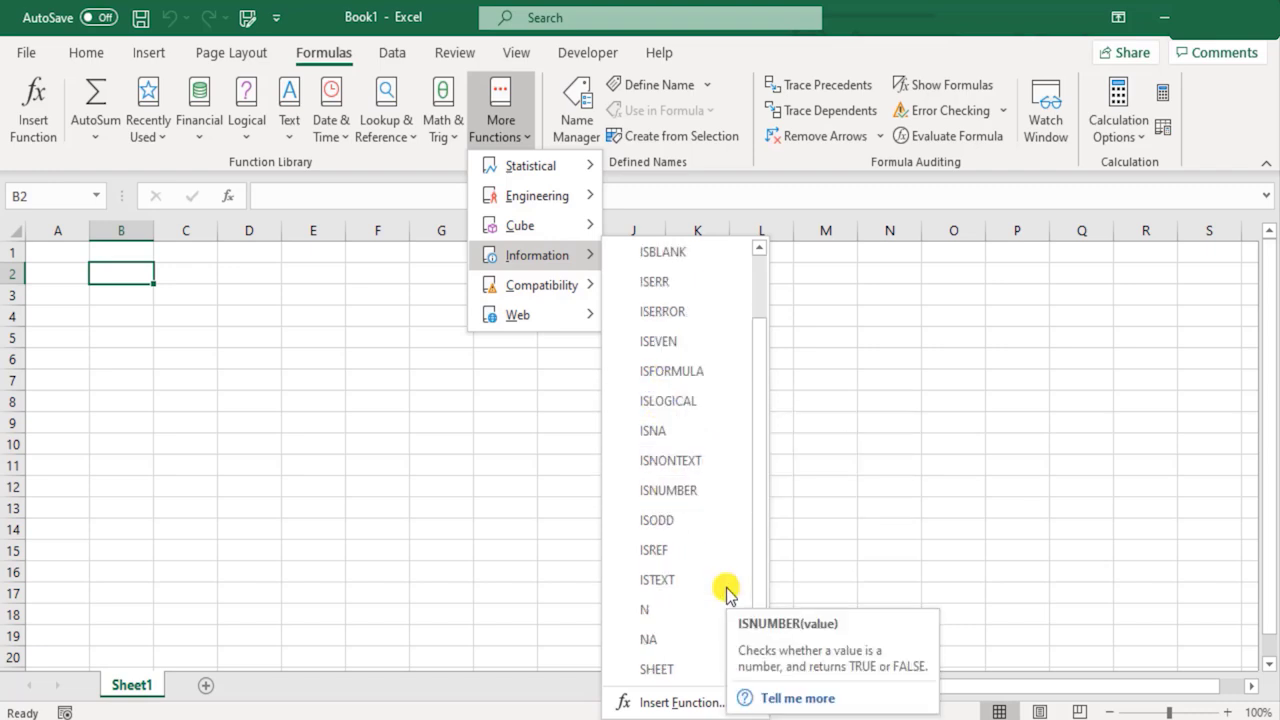
mouse_move(727, 562)
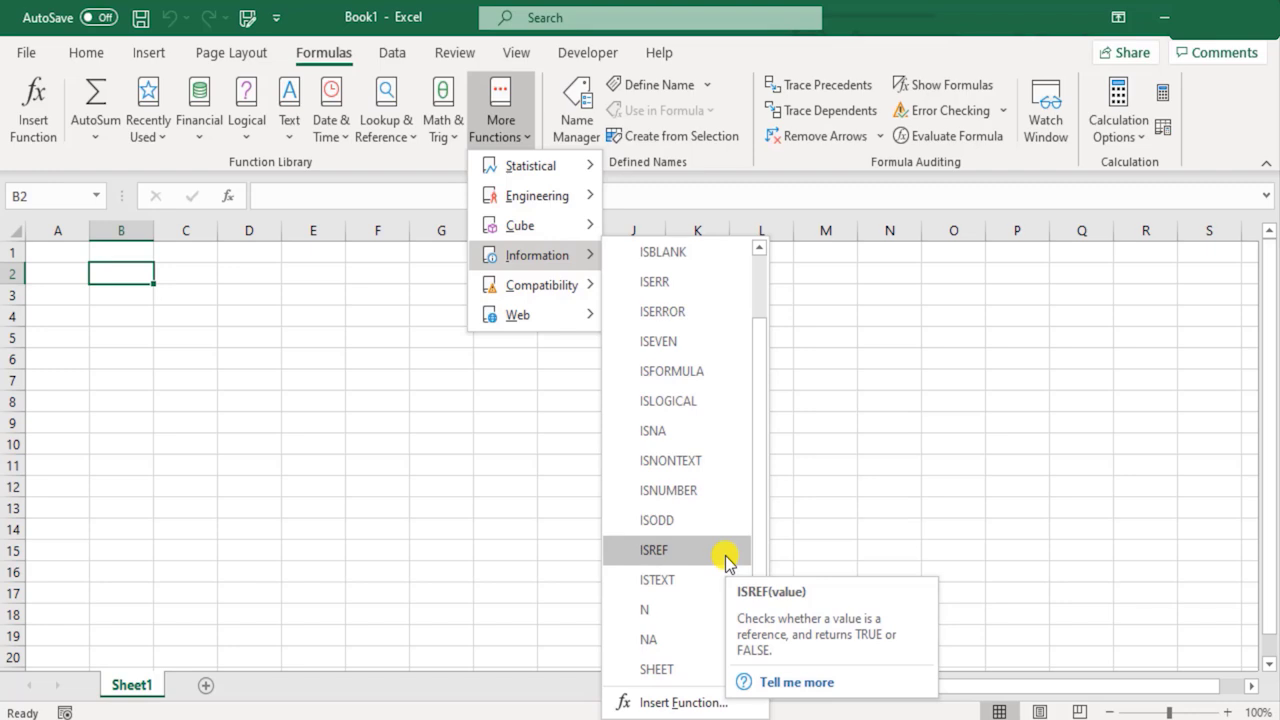
scroll(727, 562, "up", 1)
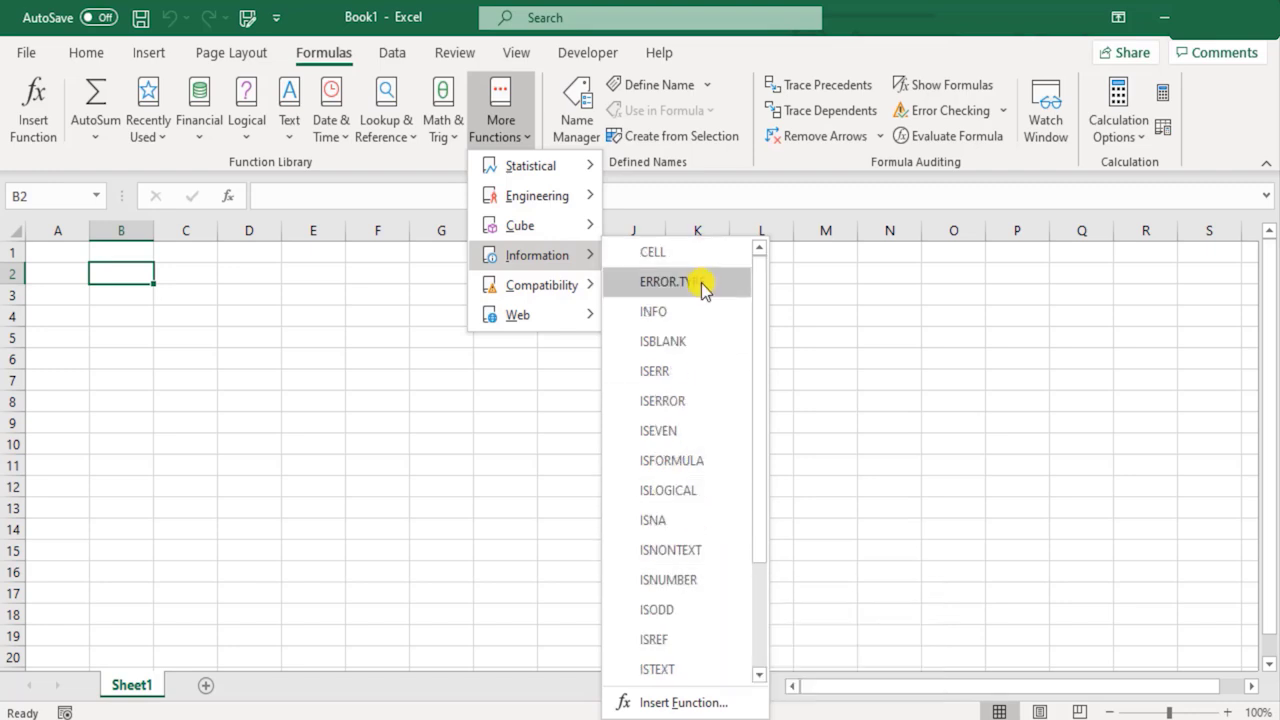
mouse_move(714, 320)
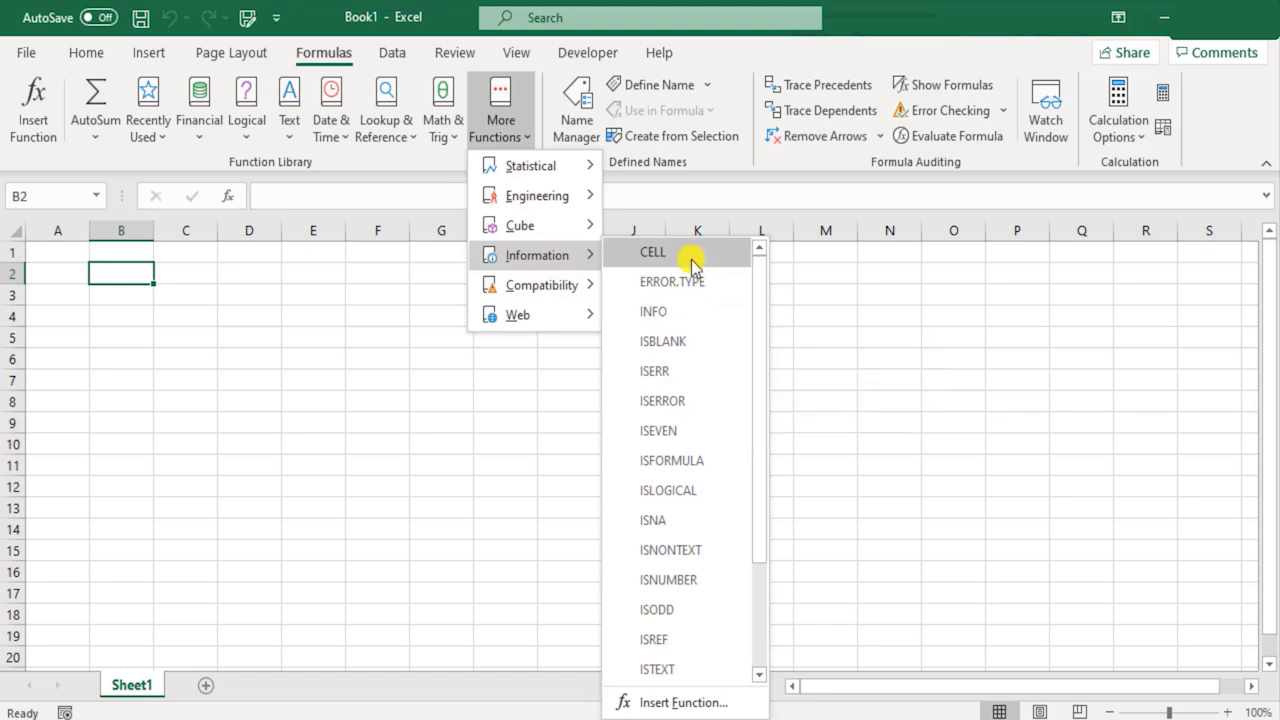
mouse_move(692, 262)
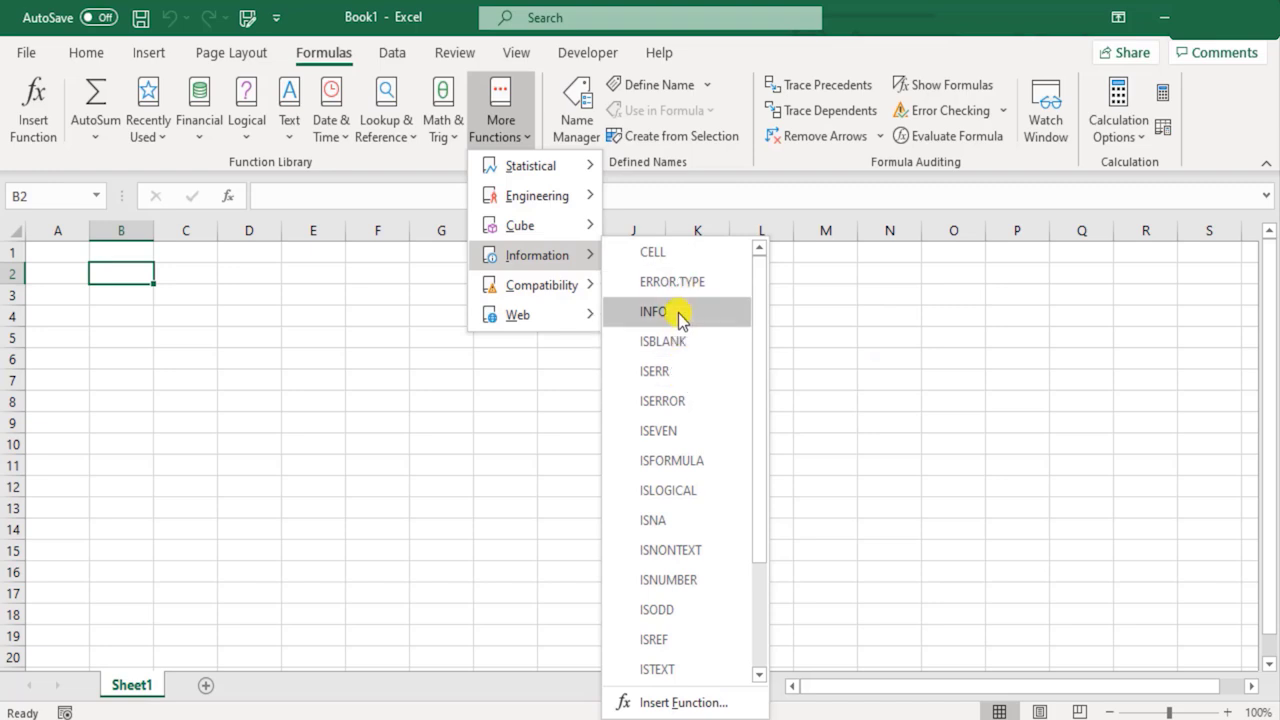
scroll(680, 489, "down", 2)
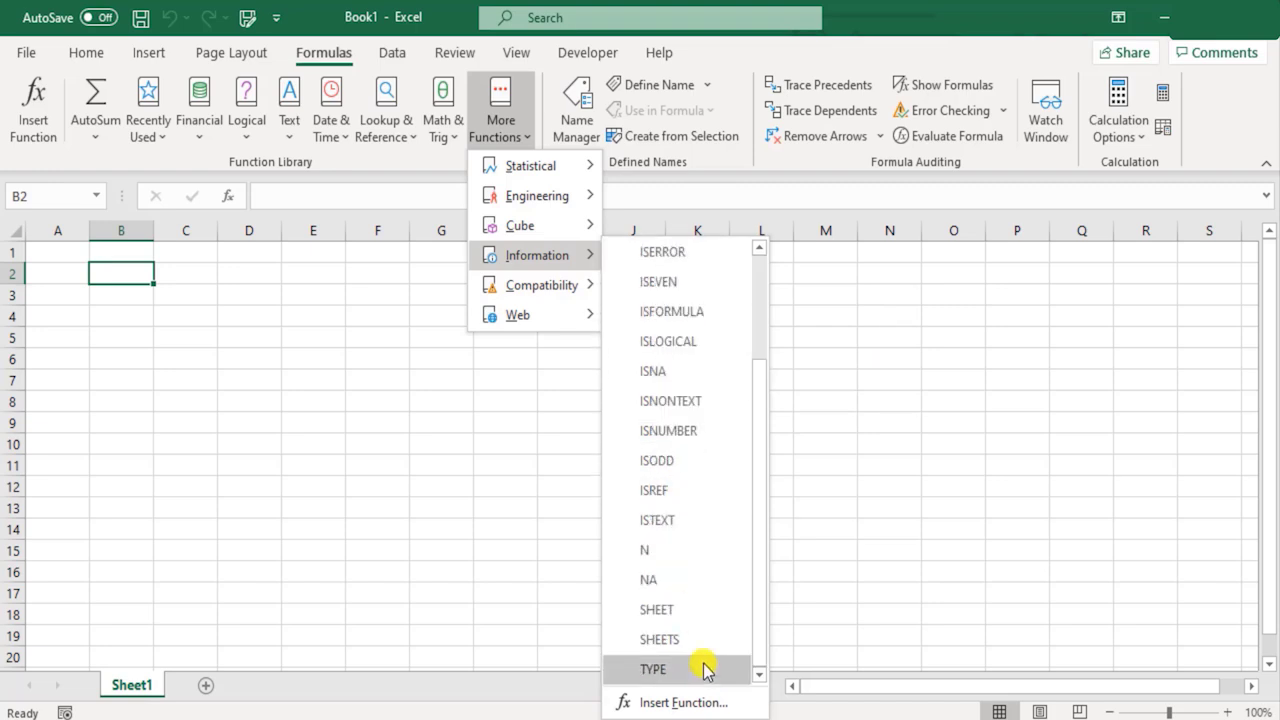
scroll(690, 450, "up", 2)
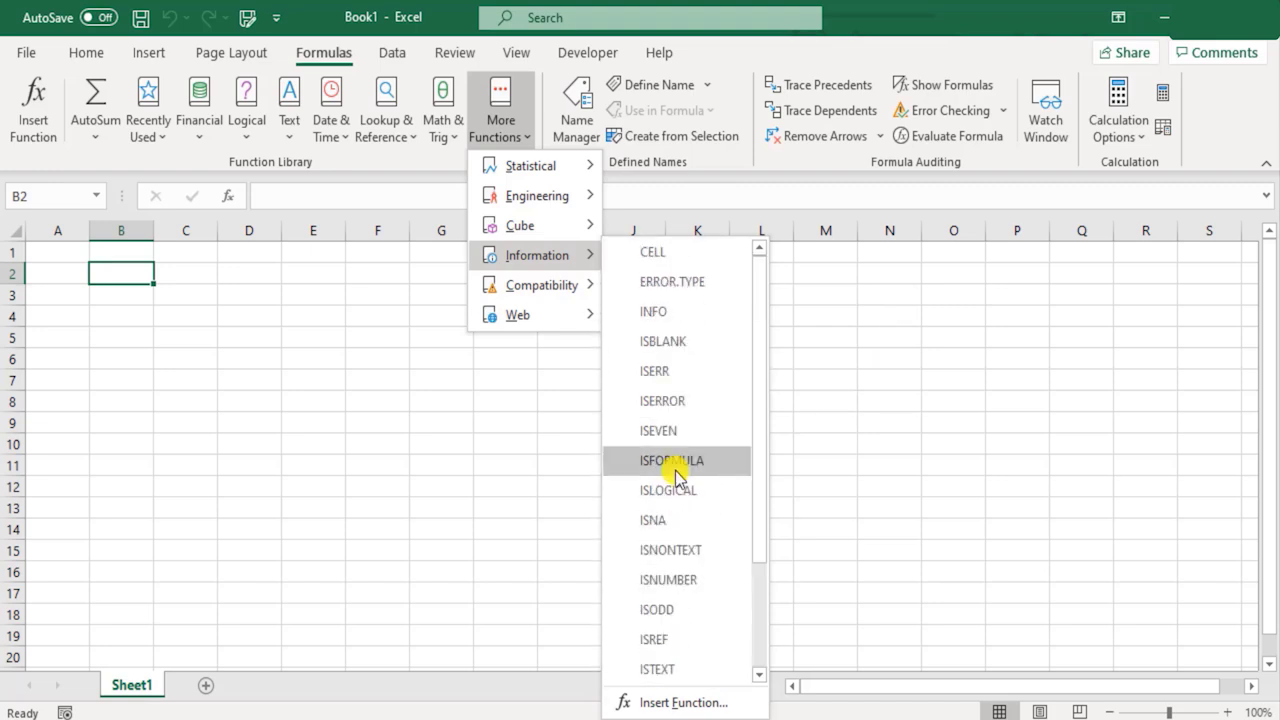
mouse_move(676, 478)
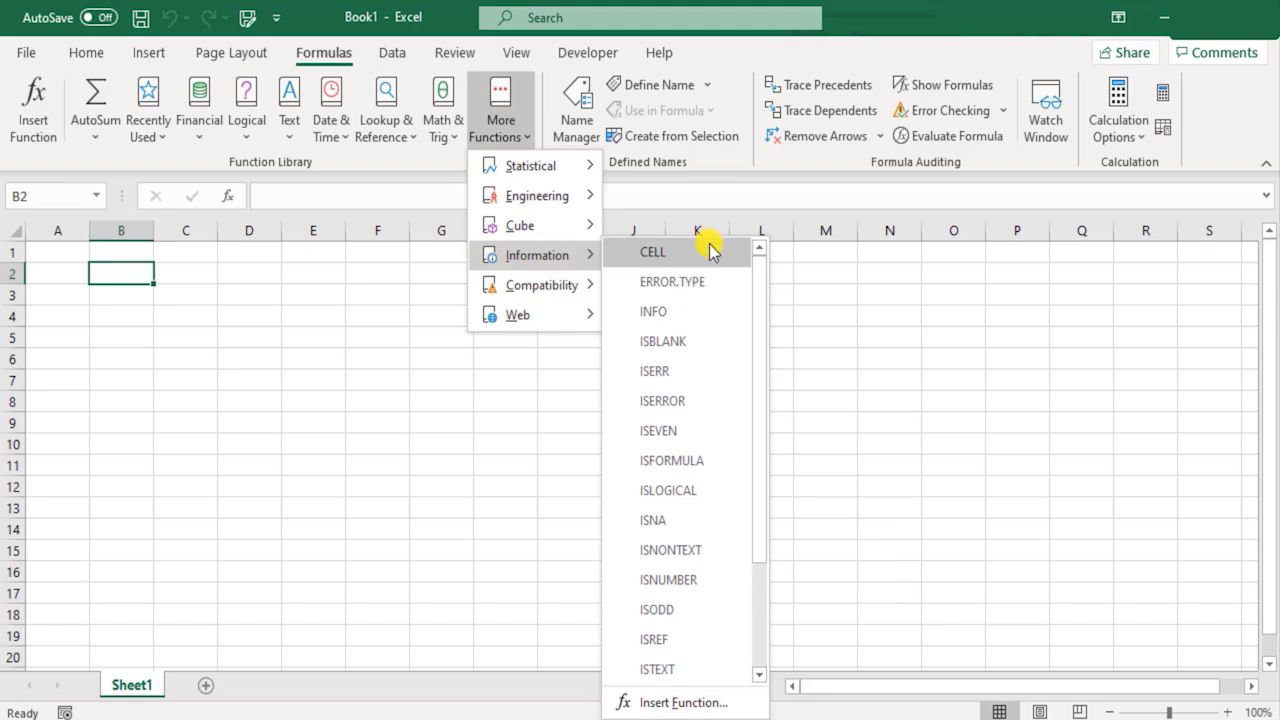
mouse_move(700, 288)
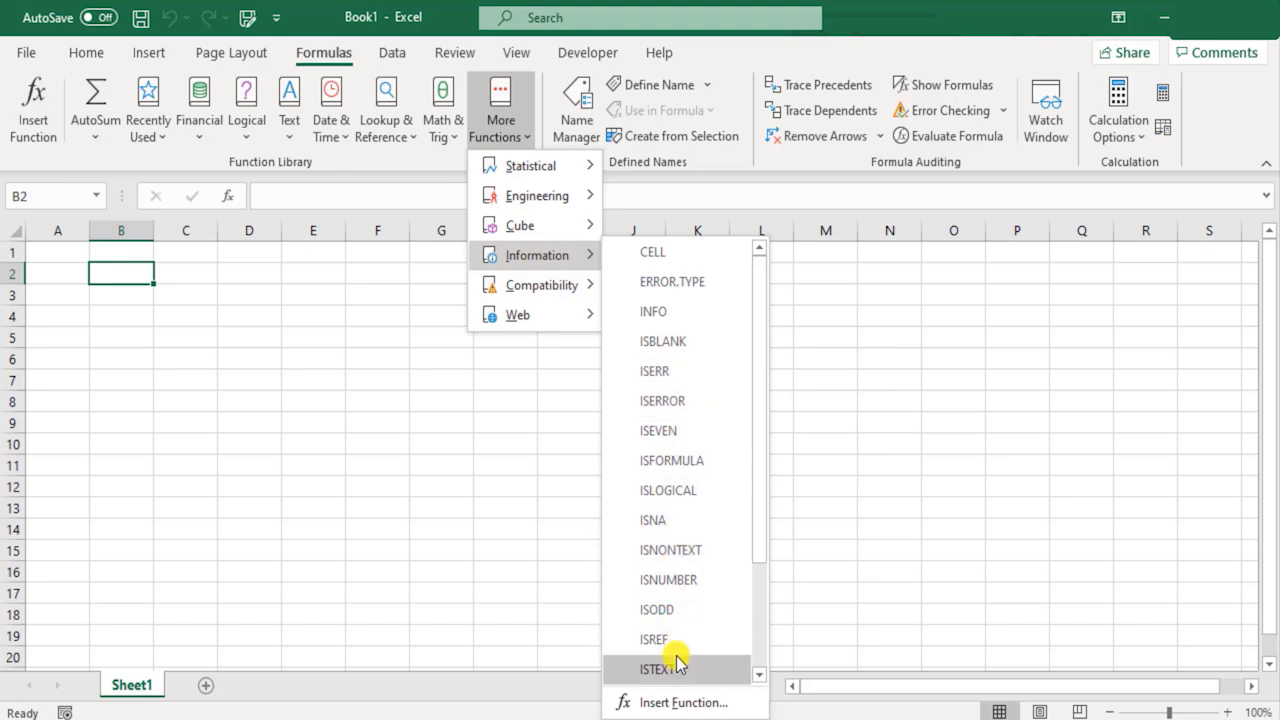
Close the function list and label cell B2 'ISBLANK()'
left_click(186, 277)
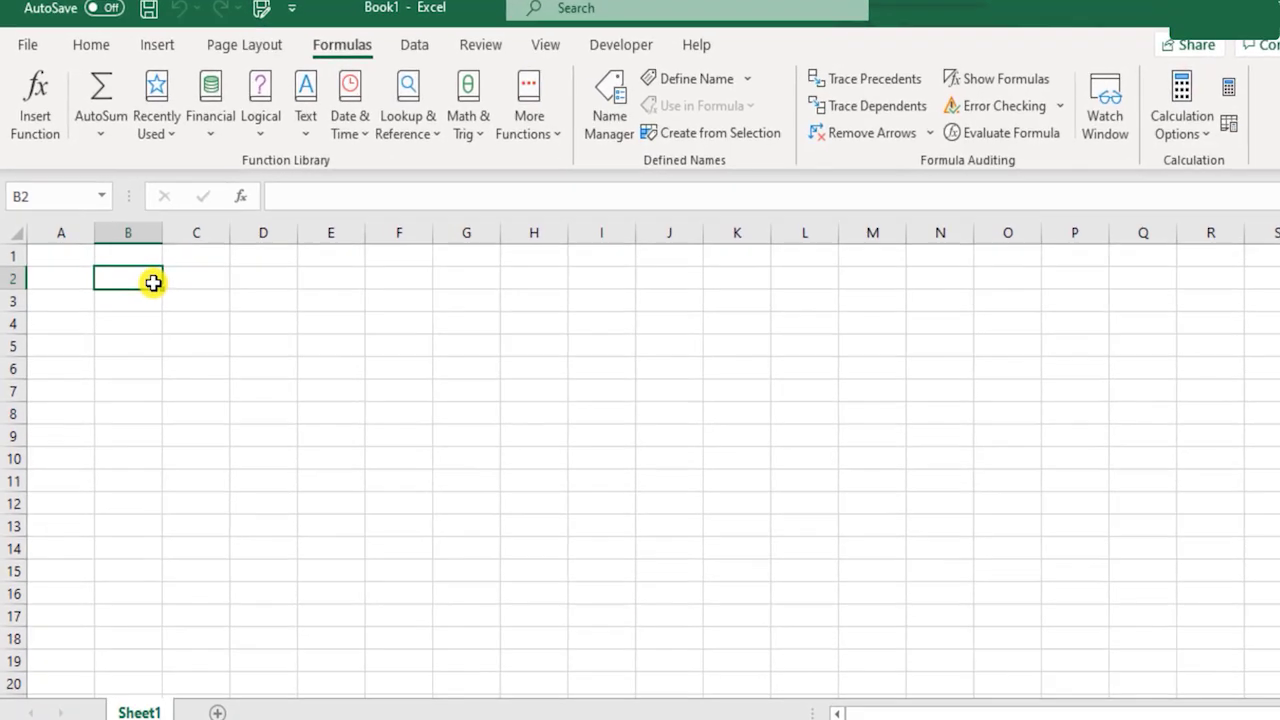
type("ISBLANK()")
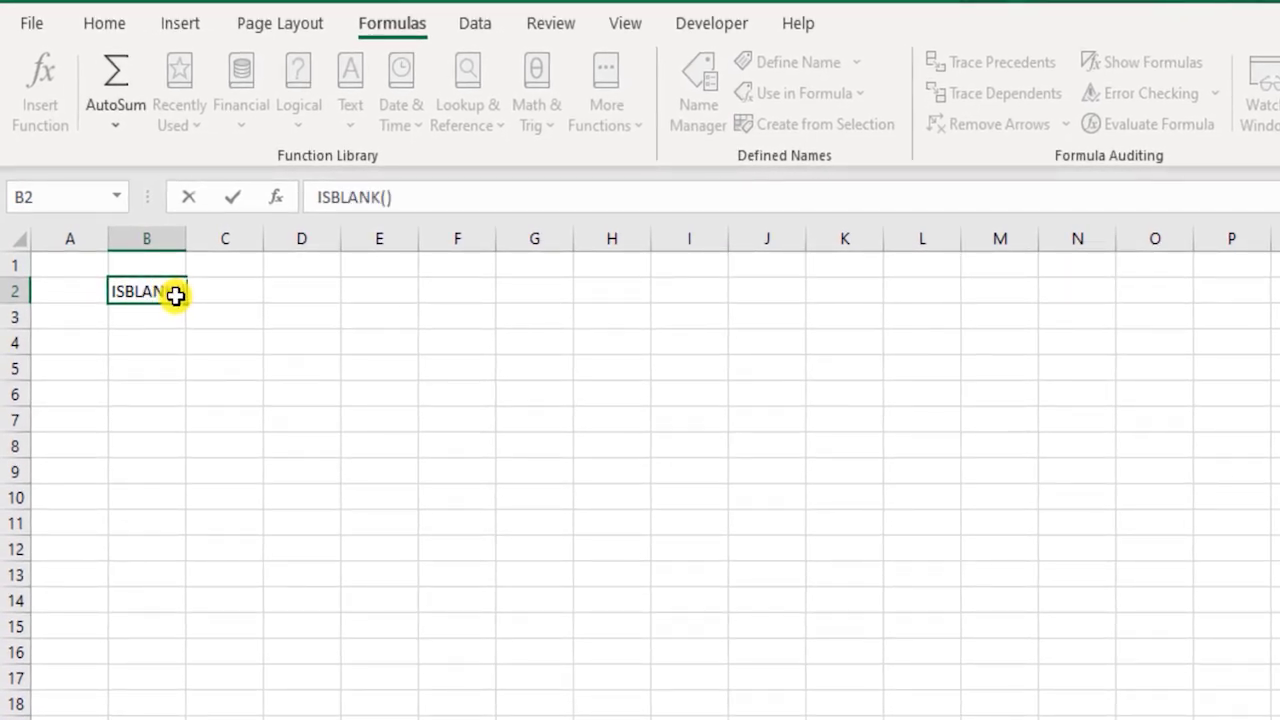
key("Return")
left_click(175, 295)
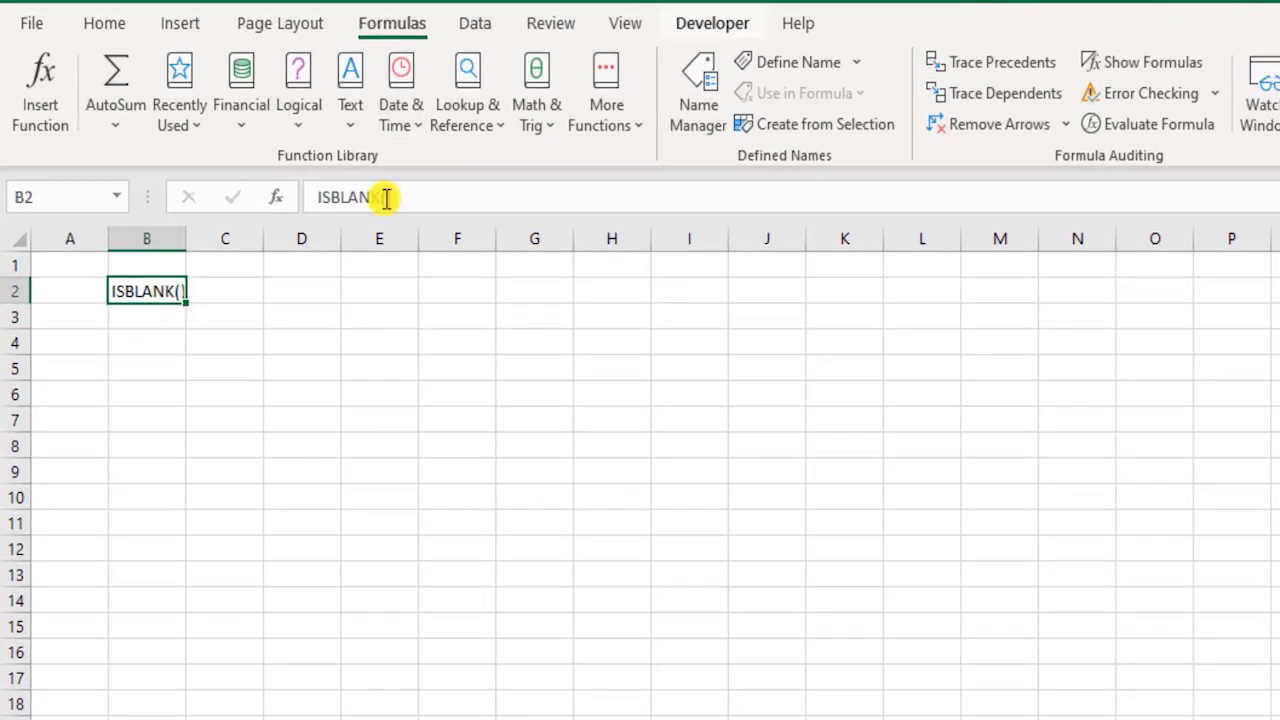
Enter 1, 2, 3 in D3:D5, leave D6 empty, and put 5 in D7
left_click(334, 300)
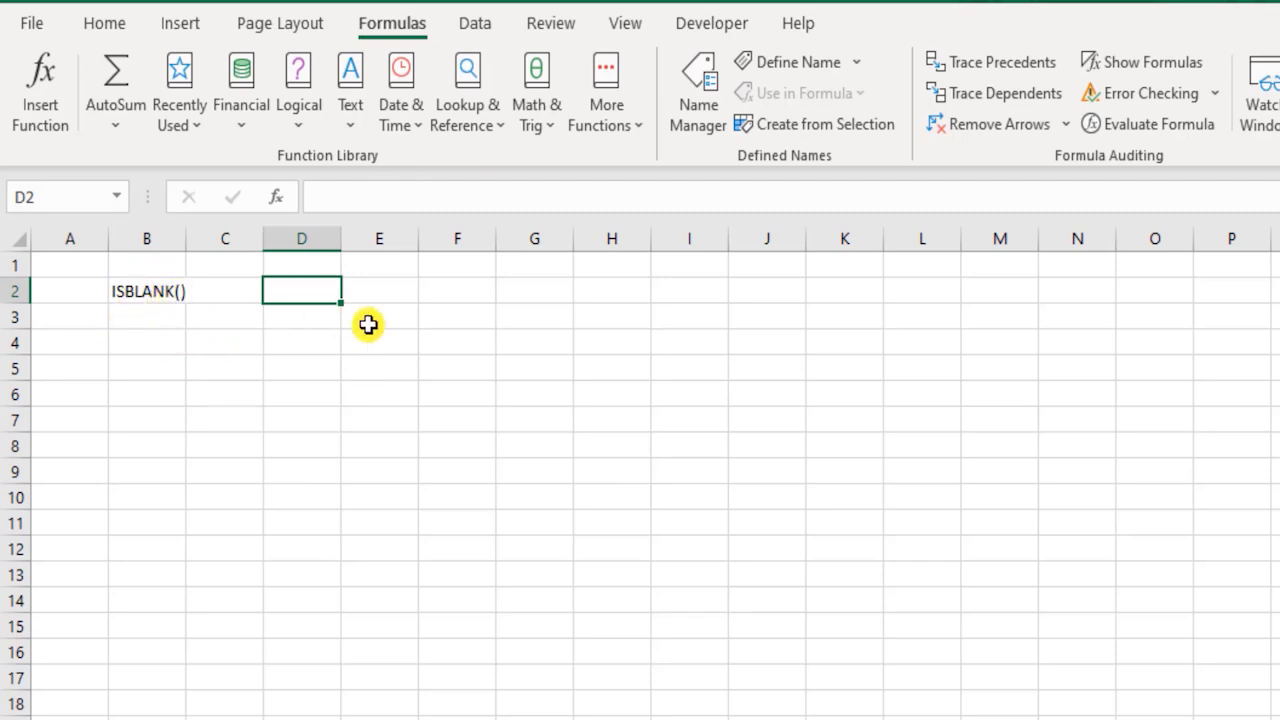
key("Down")
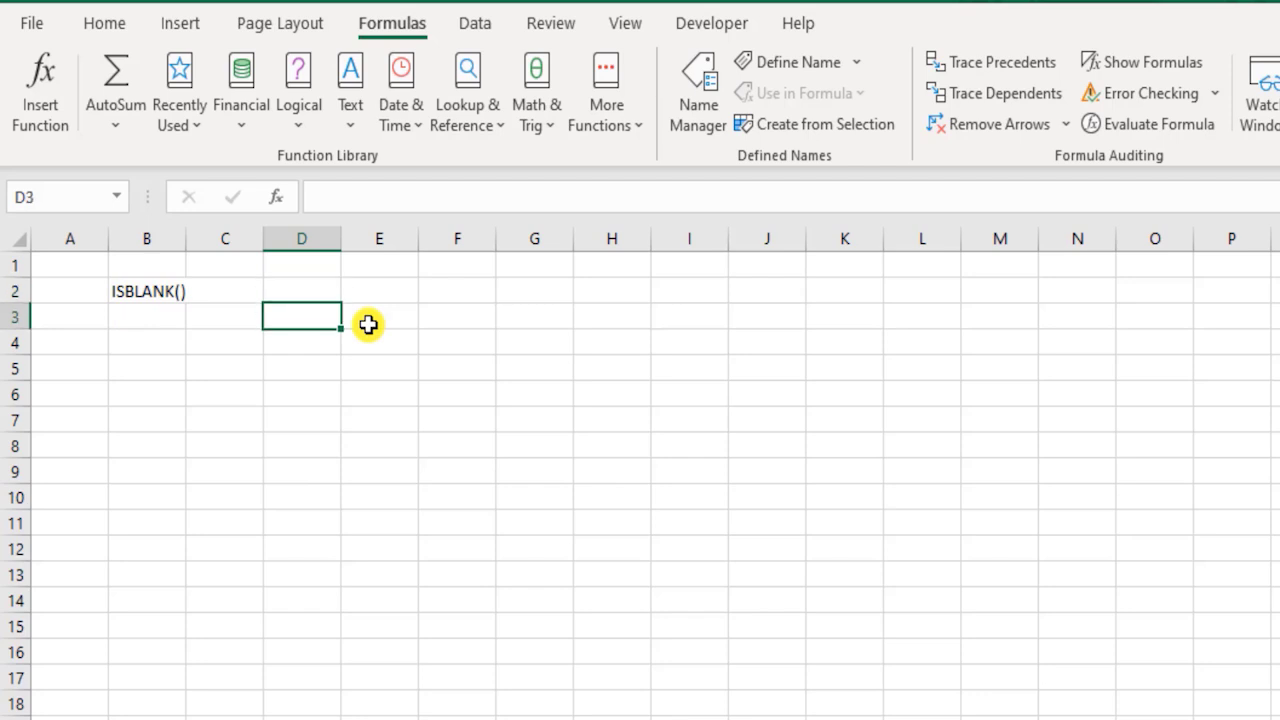
type("1")
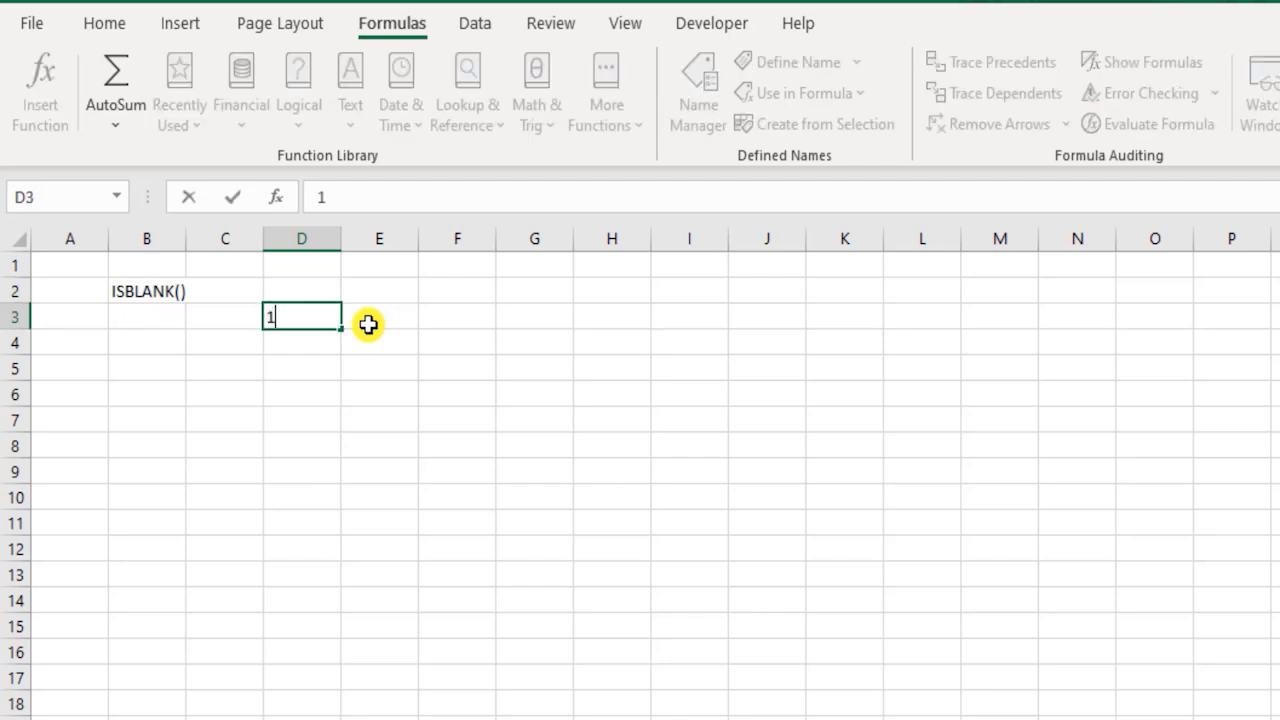
key("Return")
type("2")
key("Return")
type("3")
key("Return")
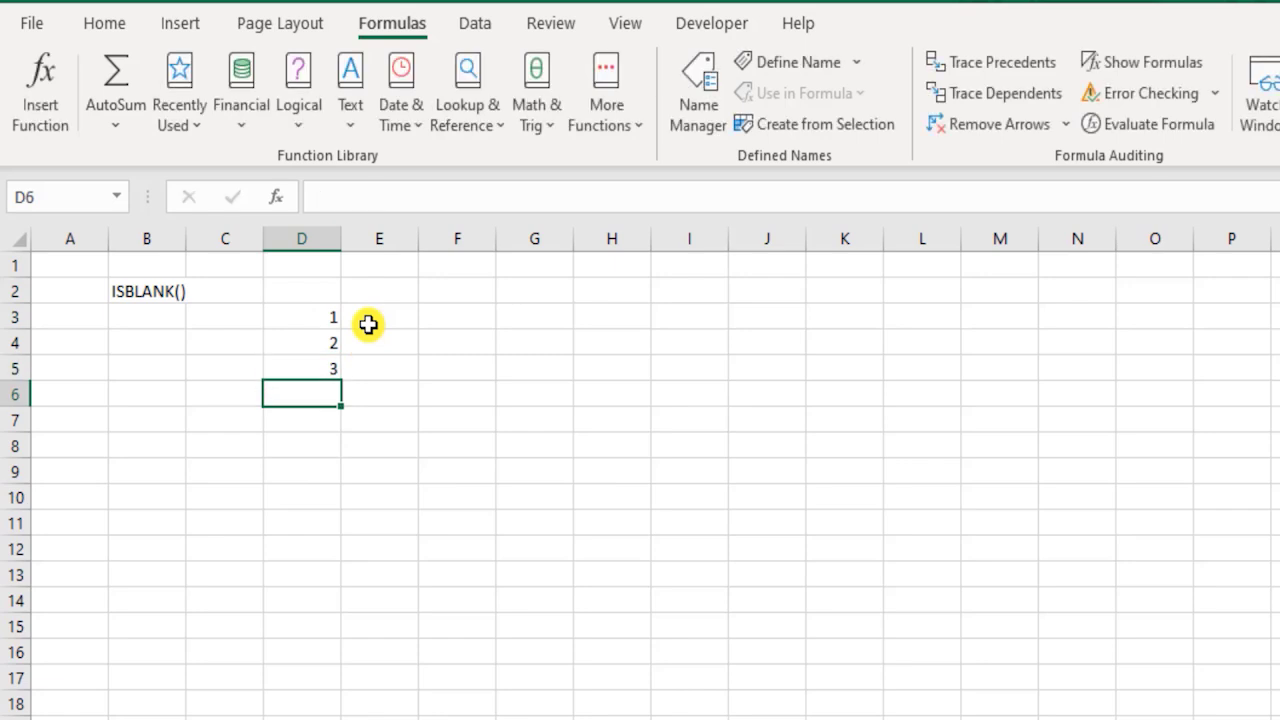
key("Down")
type("5")
key("Return")
Enter 6, 7, 8 in D8:D10, leave D11 empty, and put 10 in D12
type("6")
key("Return")
type("7")
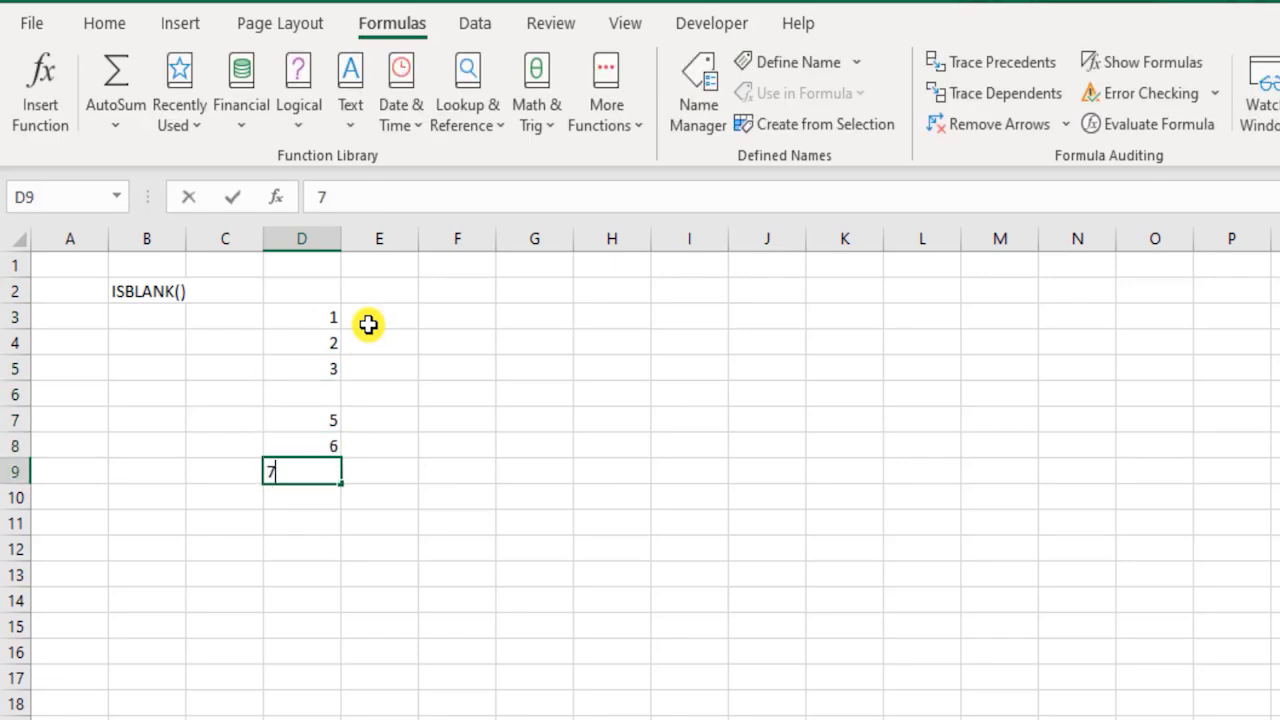
key("Return")
type("8")
key("Return")
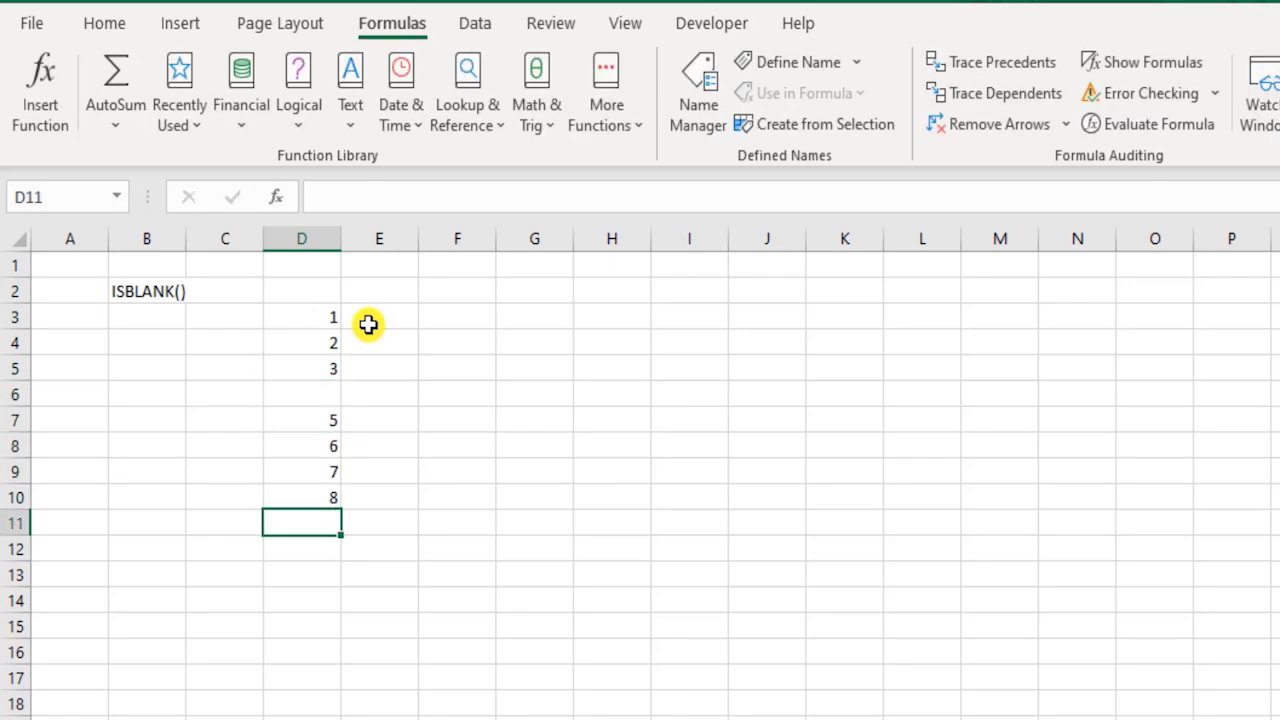
key("Down")
type("10")
key("Up")
key("Up")
key("Up")
key("Up")
key("Up")
key("Up")
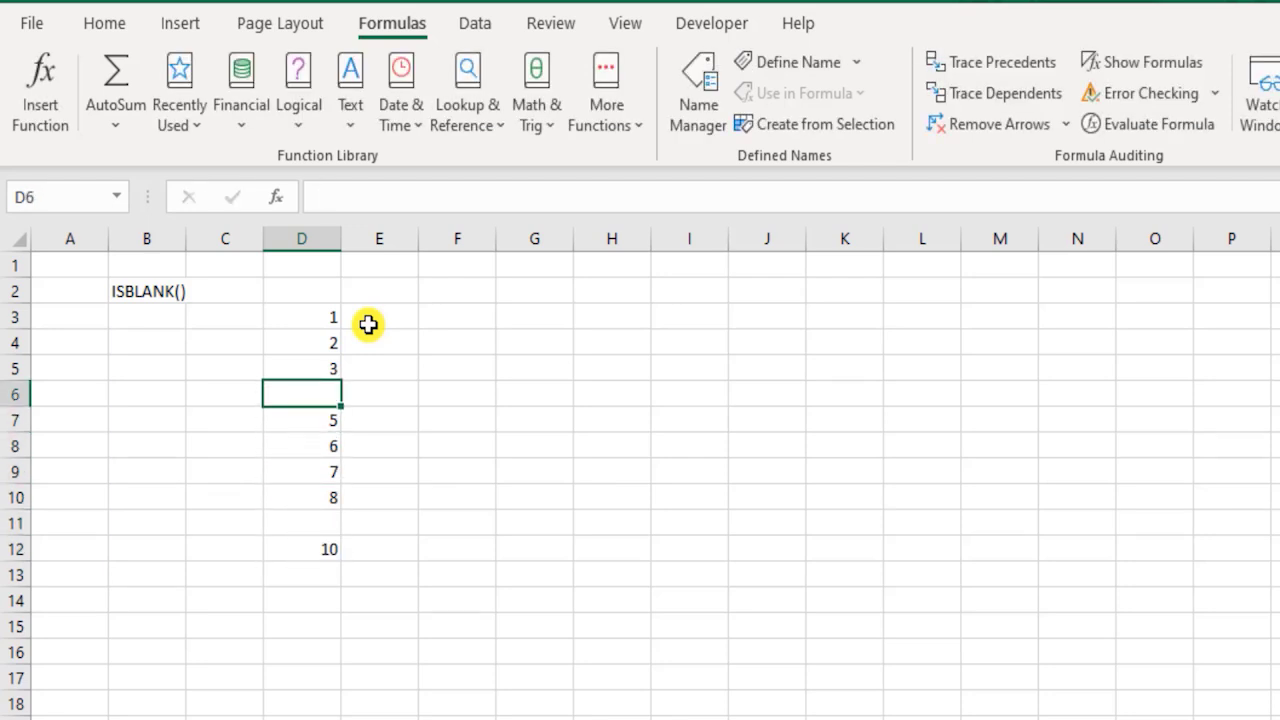
key("Right")
key("Right")
key("Up")
key("Up")
key("Up")
key("Left")
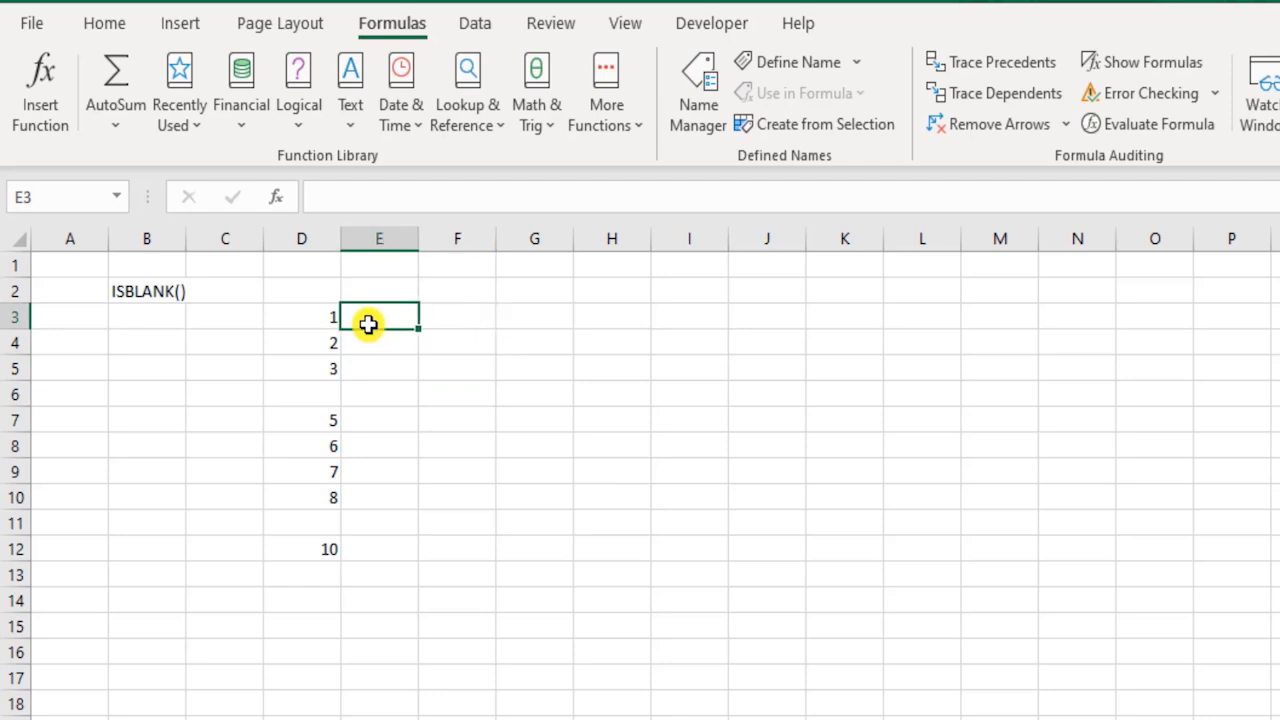
Enter =ISBLANK(D3) in E3 and fill it down to E5
type("=ISB")
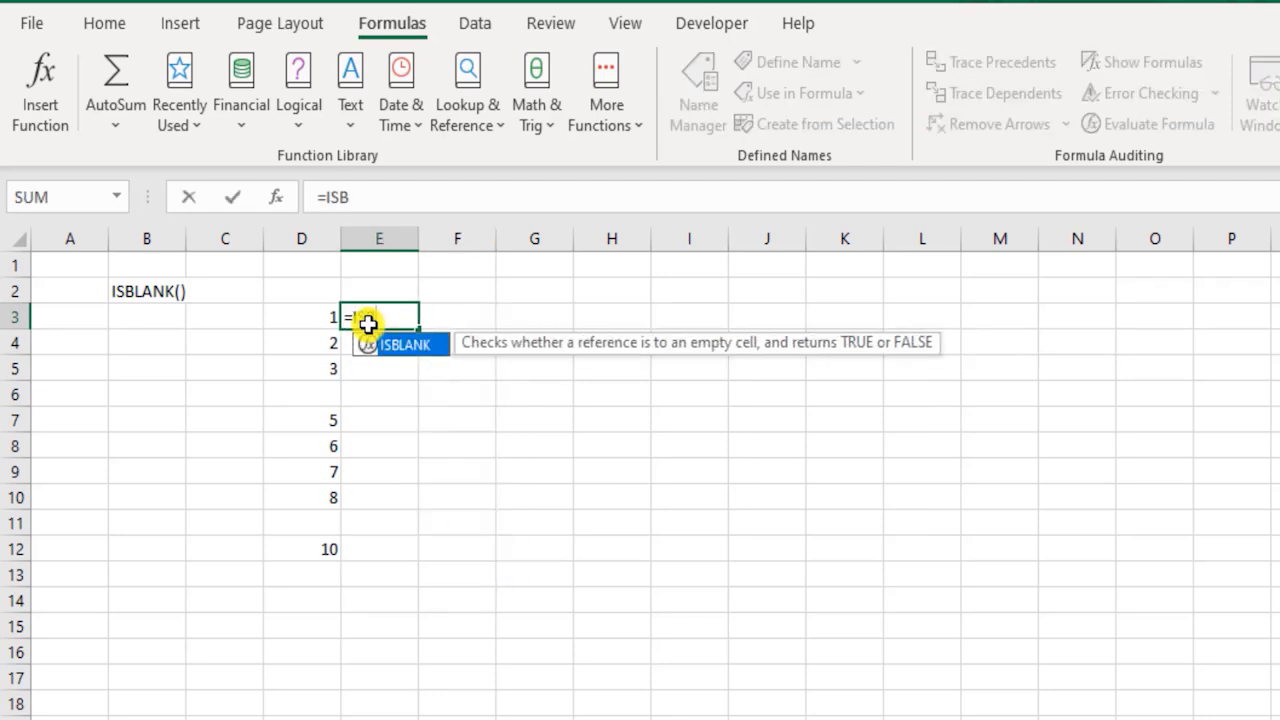
type("L")
key("Tab")
key("Left")
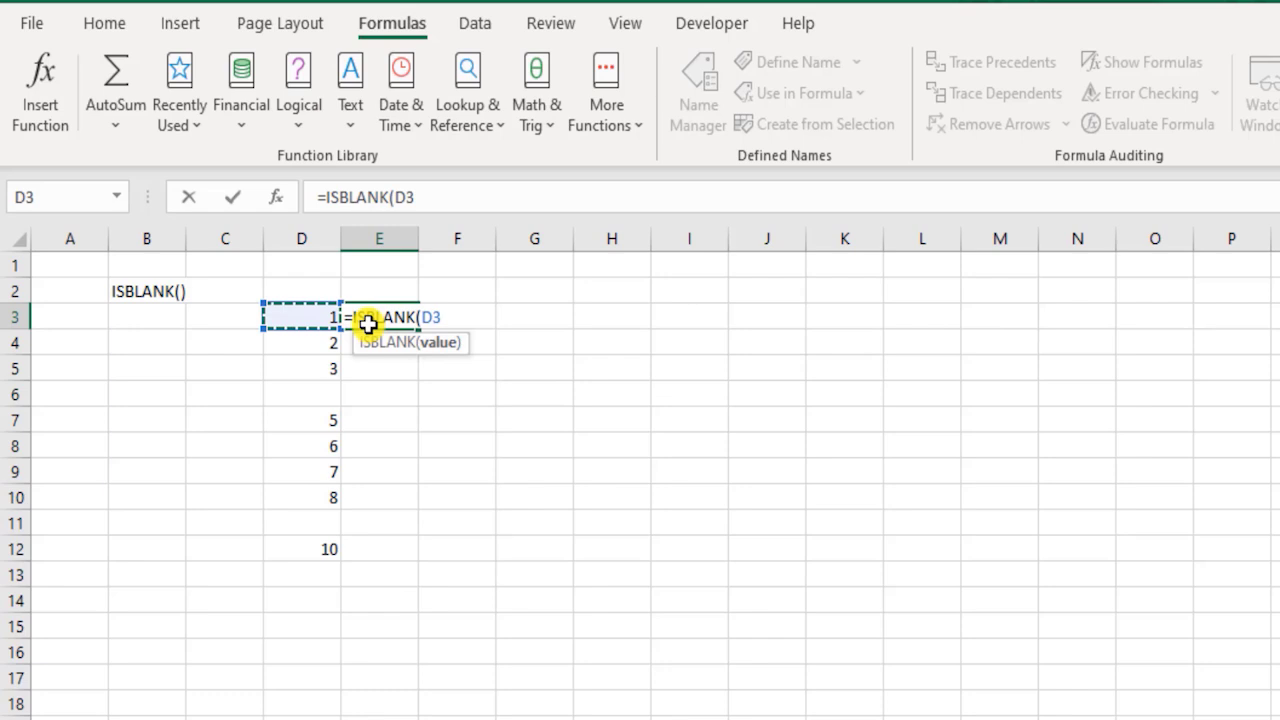
type(")")
key("Return")
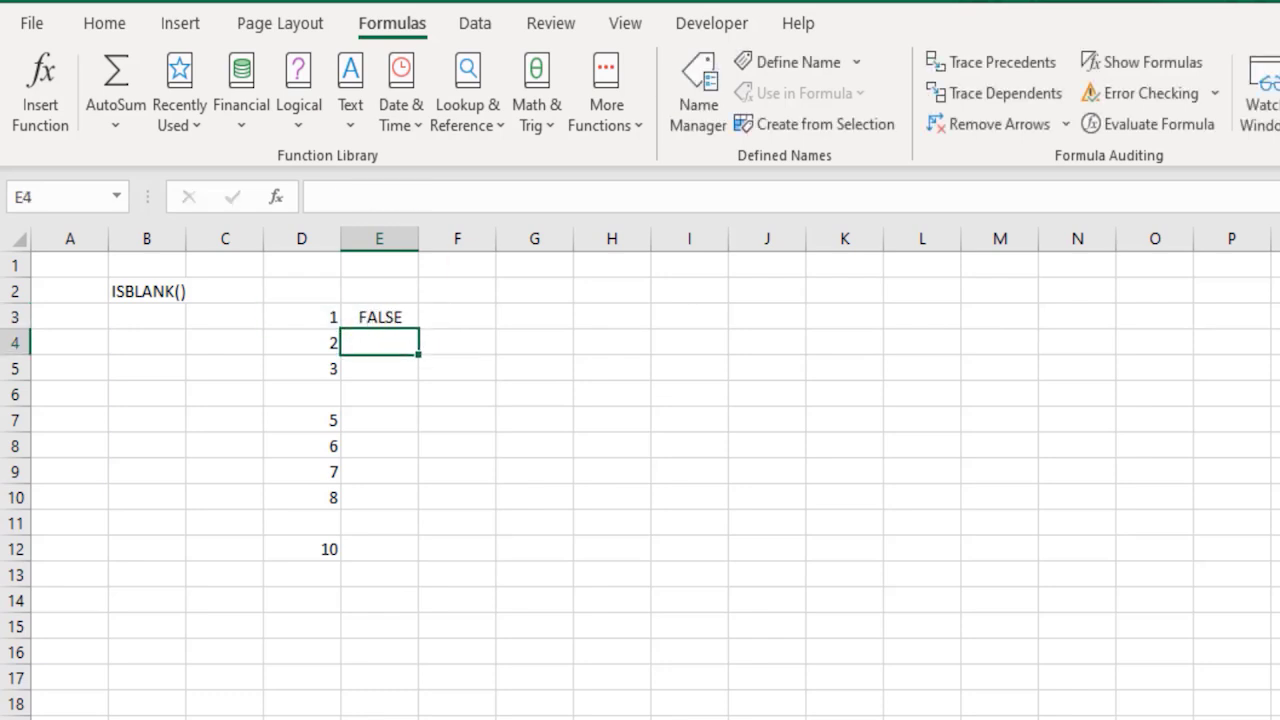
left_click_drag(379, 317, 379, 369)
key("ctrl+d")
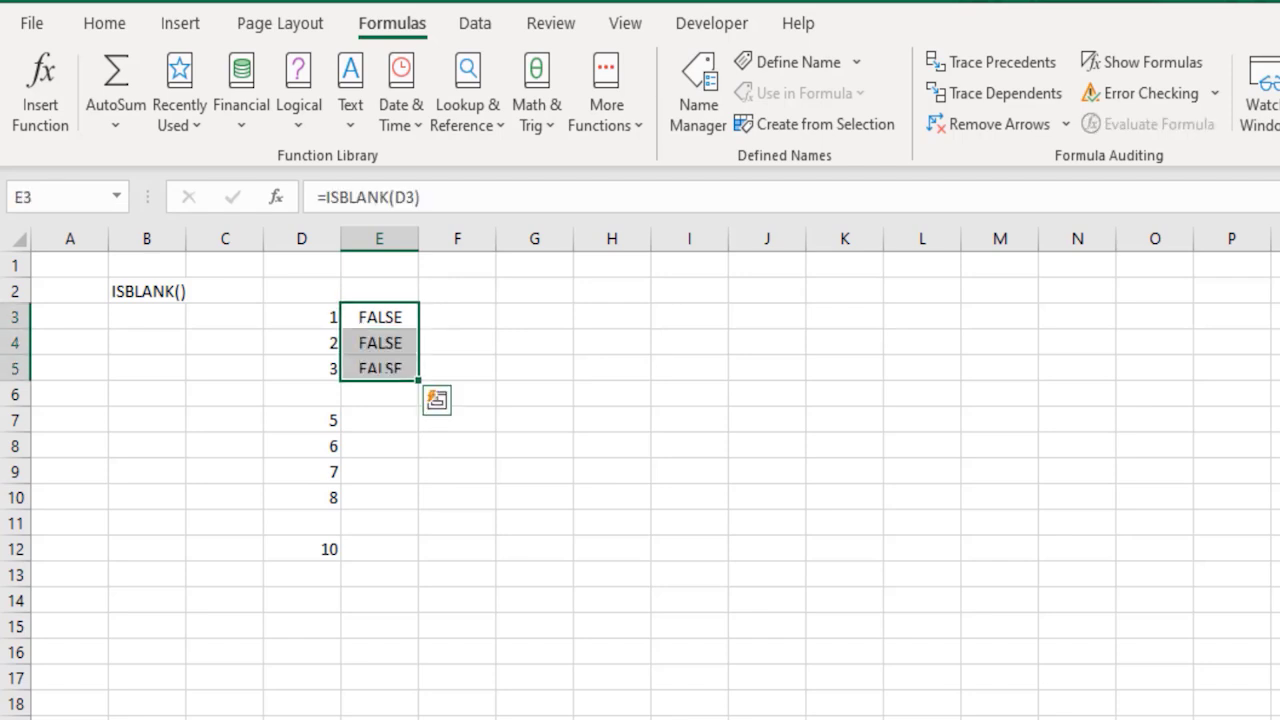
left_click(379, 343)
left_click(379, 369)
Copy the ISBLANK formula from E5 into each cell from E6 through E12
key("ctrl+c")
left_click(379, 394)
key("ctrl+v")
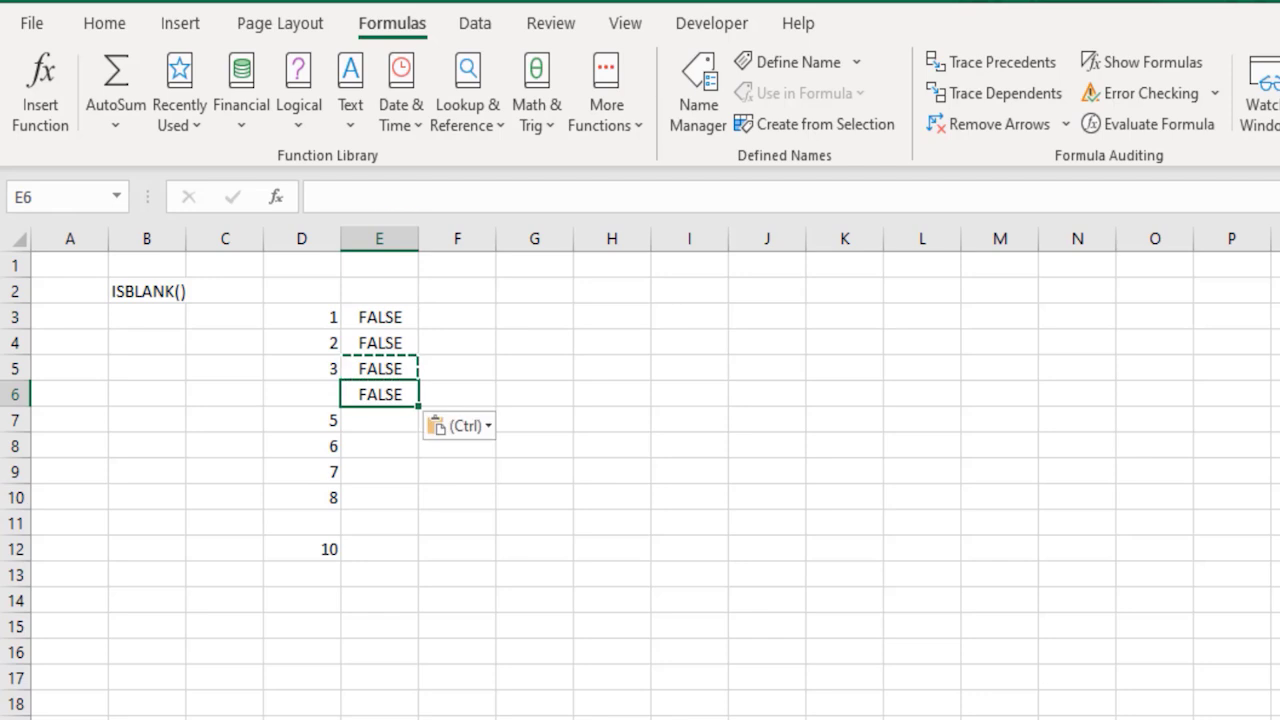
left_click(379, 420)
key("ctrl+v")
key("Escape")
left_click(379, 446)
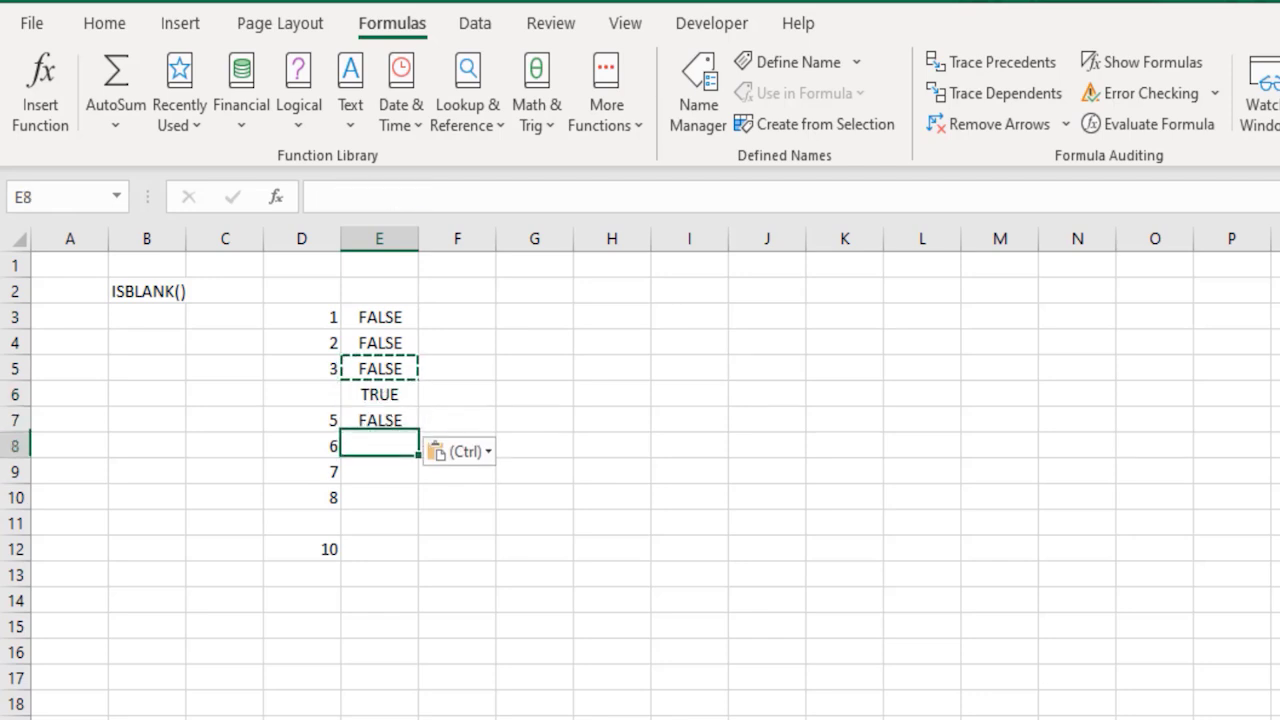
key("ctrl+v")
left_click(379, 472)
key("ctrl+v")
left_click(379, 497)
key("ctrl+v")
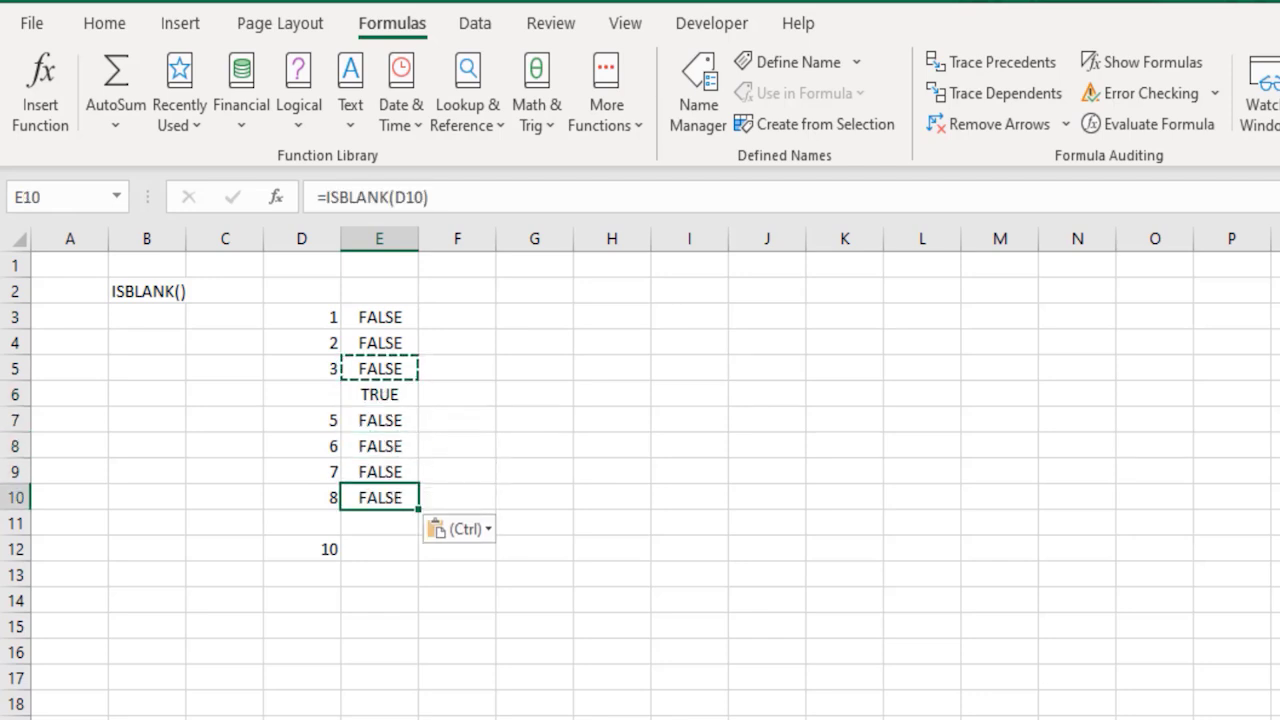
left_click(379, 523)
key("ctrl+v")
left_click(379, 549)
key("ctrl+v")
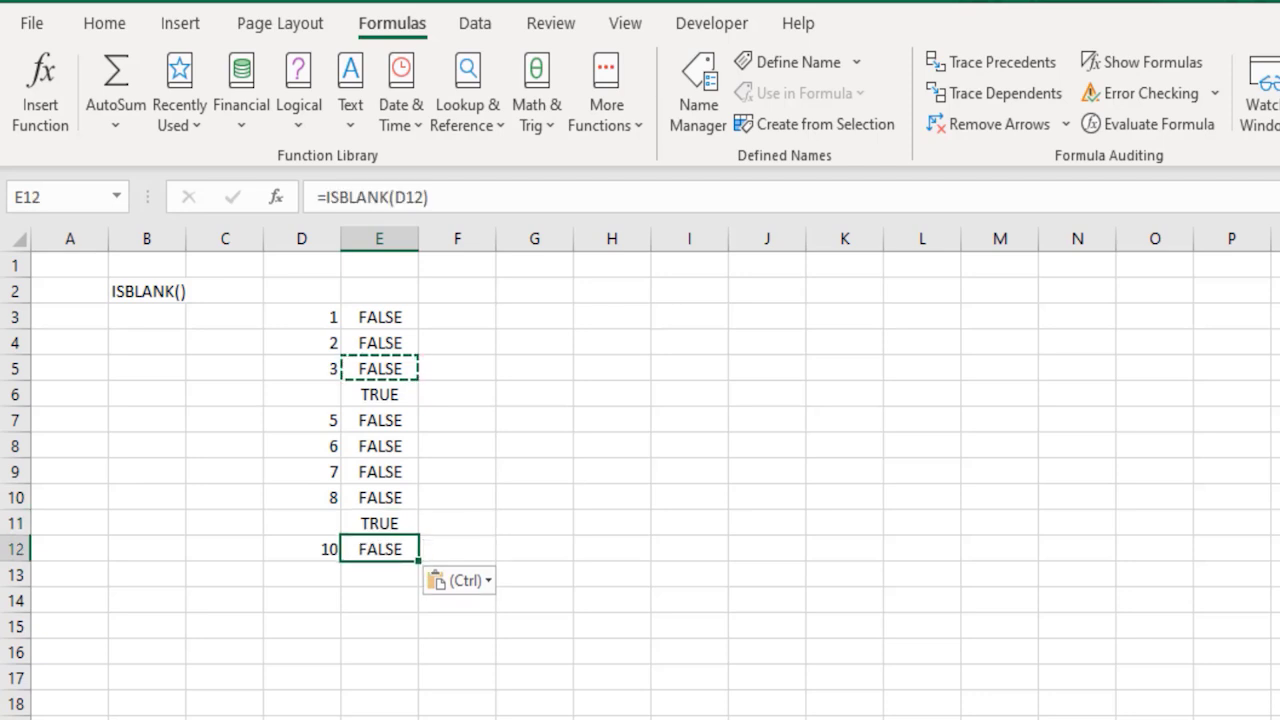
left_click(301, 549)
key("Escape")
Inspect the ISBLANK formula in E11, confirming it unchanged
left_click(379, 549)
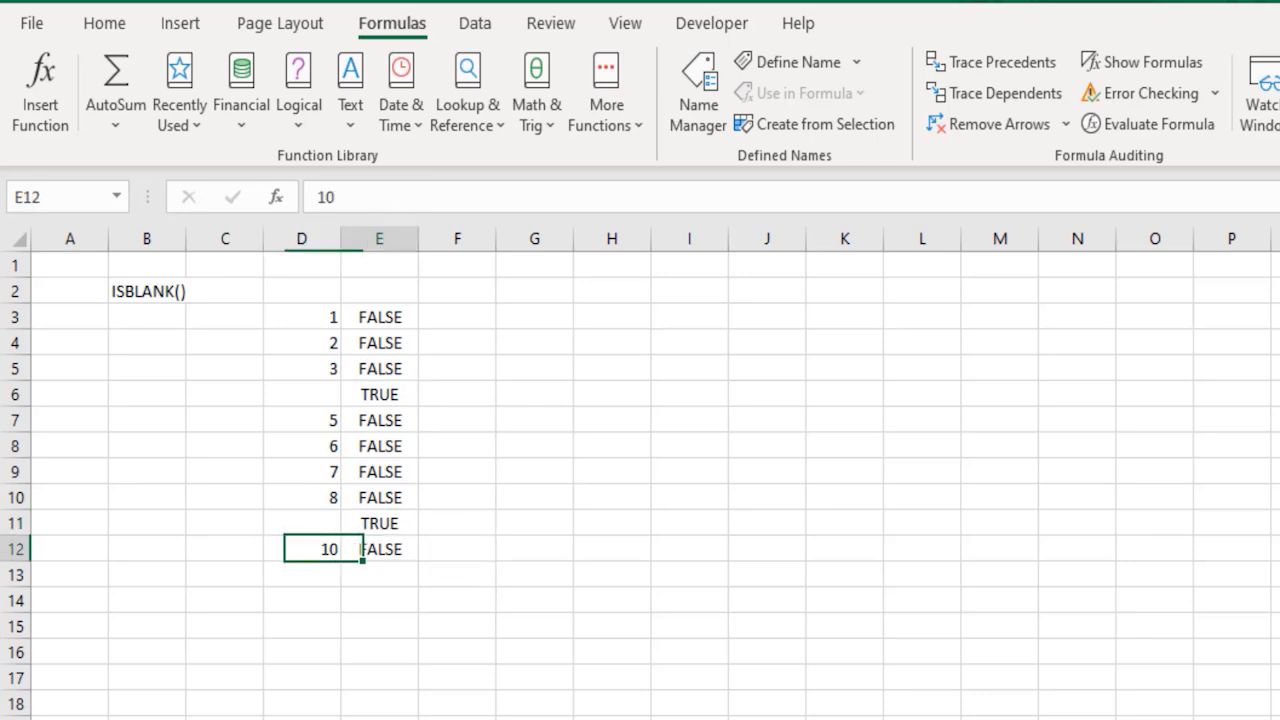
left_click(379, 523)
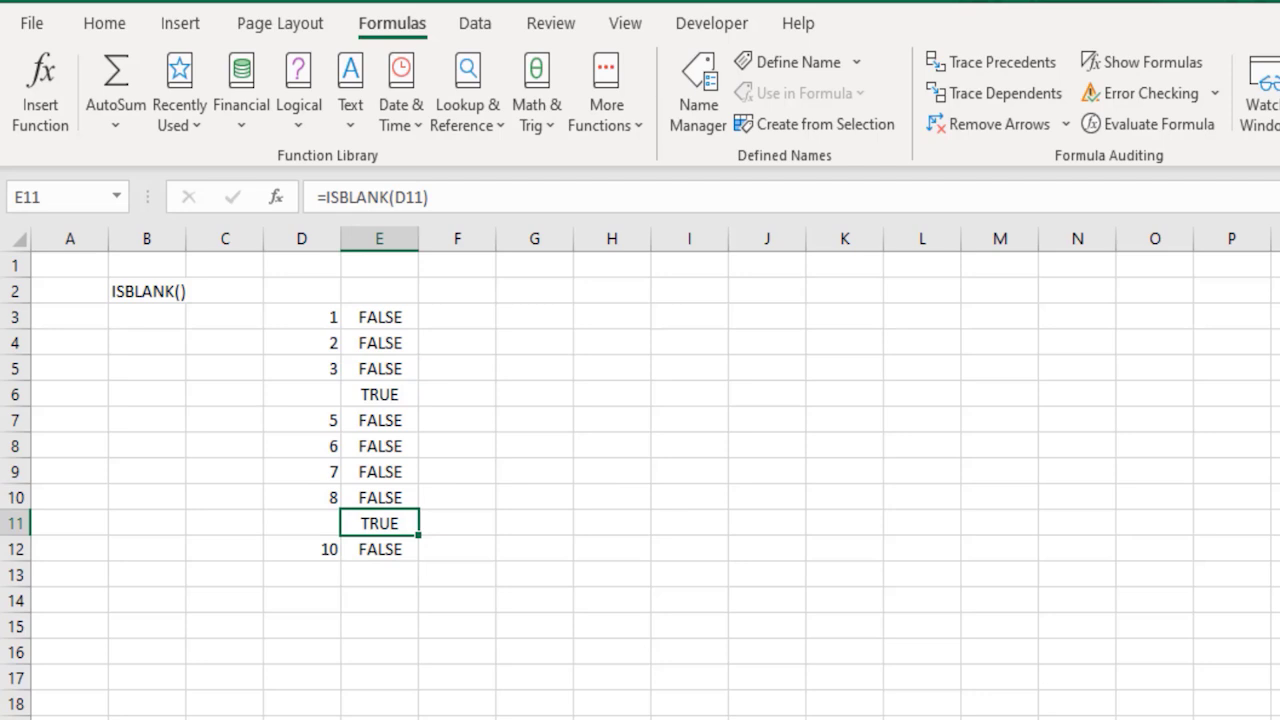
key("F2")
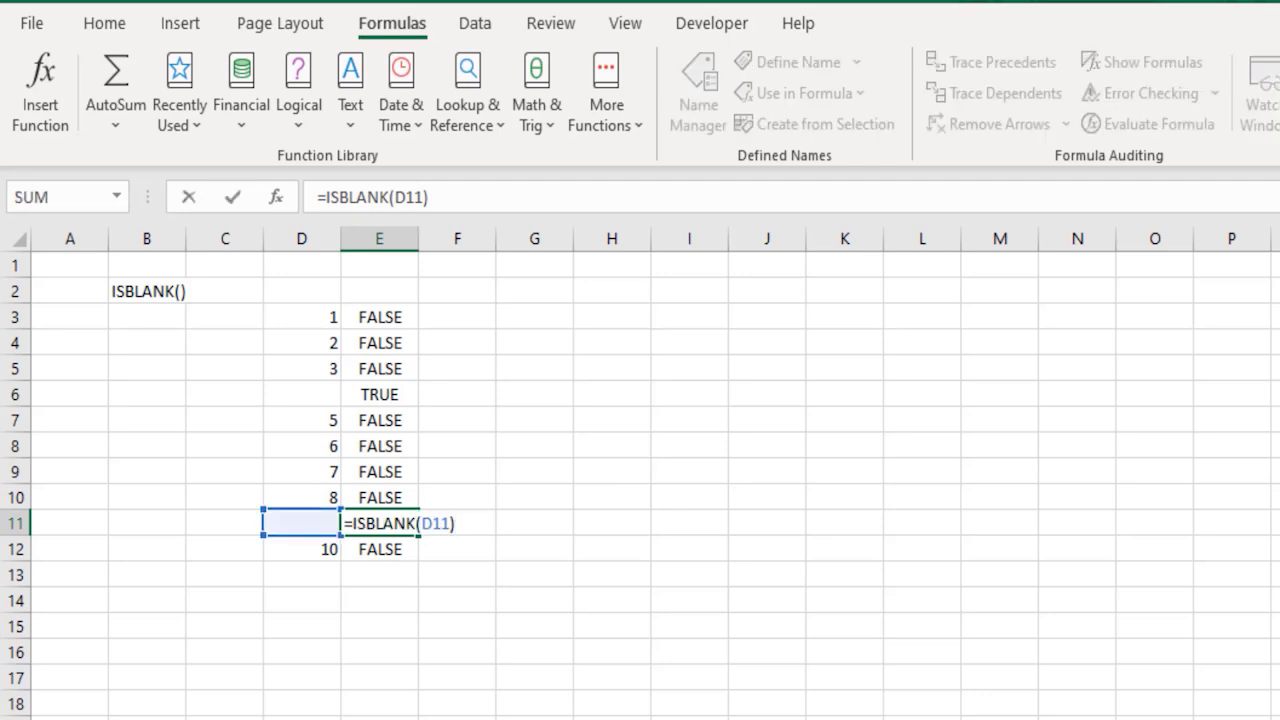
key("Left")
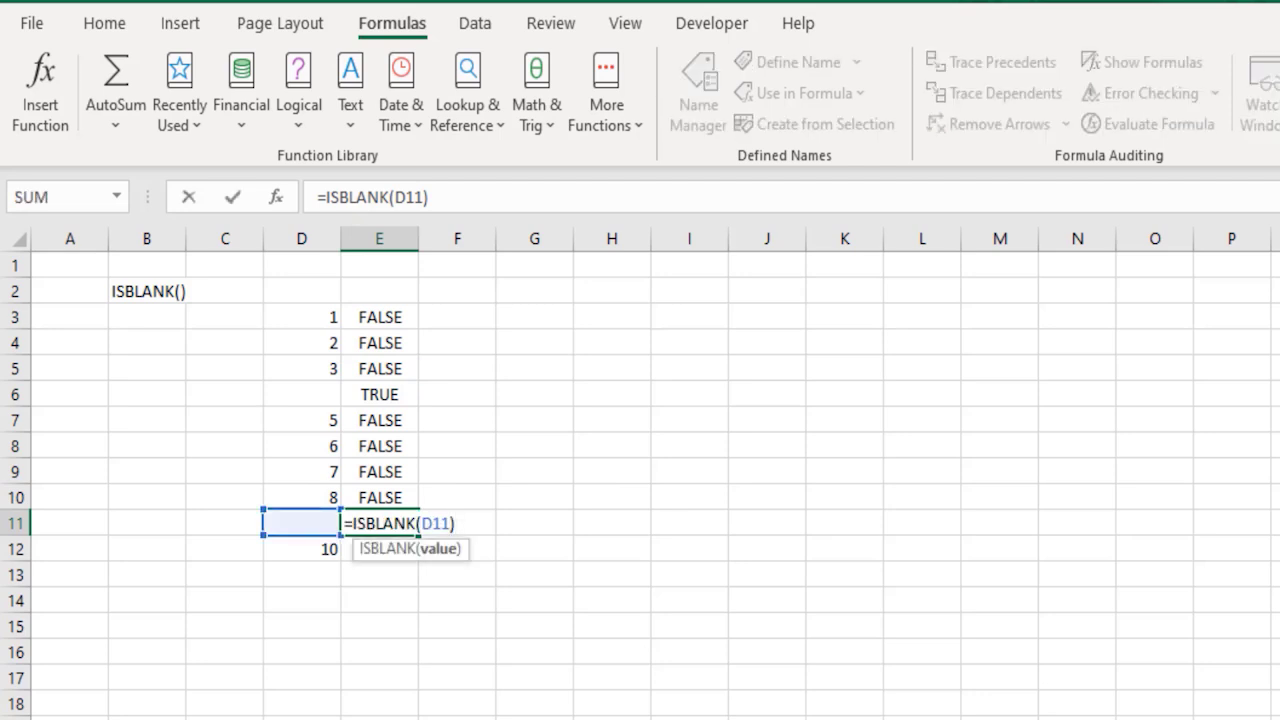
key("ctrl+Return")
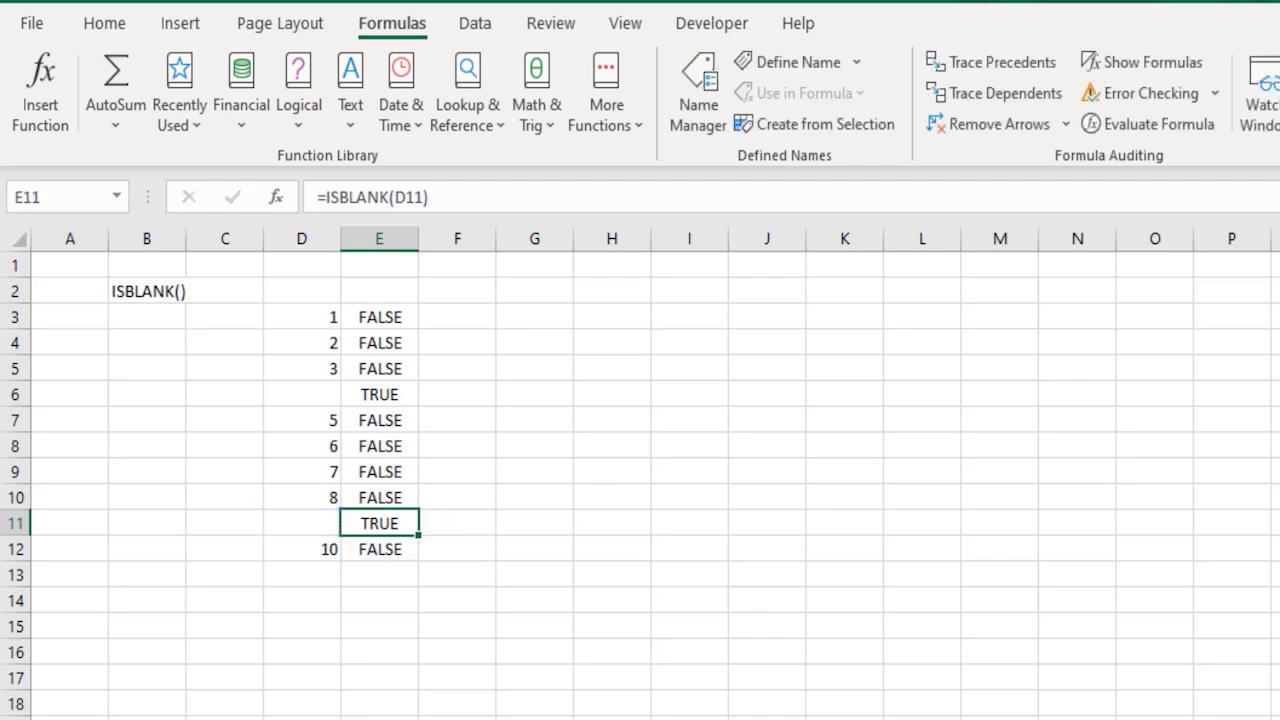
key("Up")
key("Up")
key("Up")
key("Up")
key("Up")
key("Up")
key("Up")
key("Up")
key("Up")
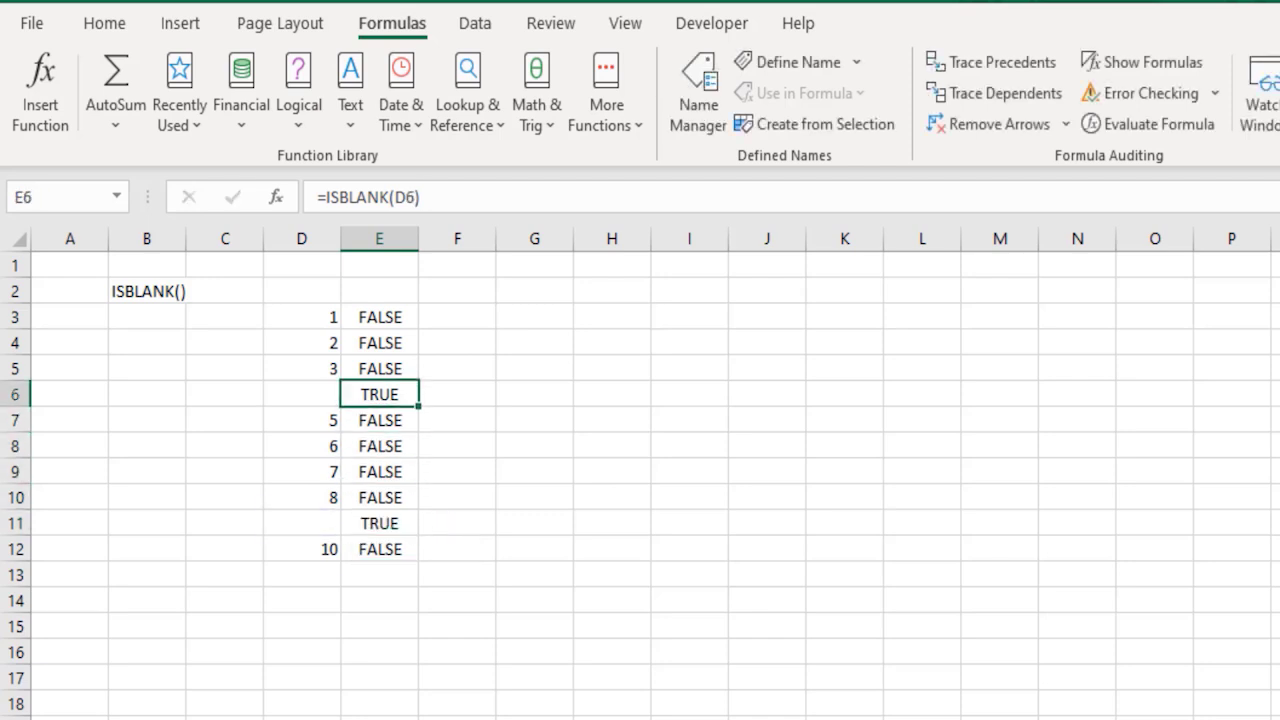
key("Right")
key("Right")
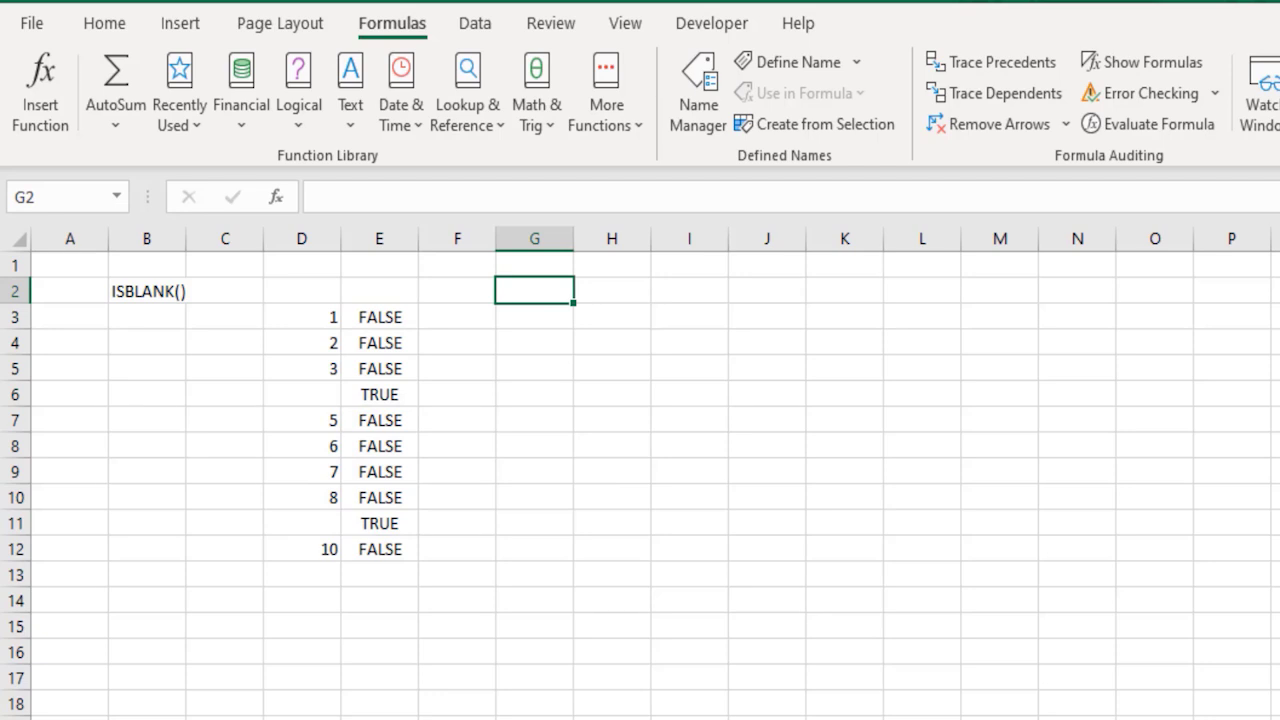
type("=iserr")
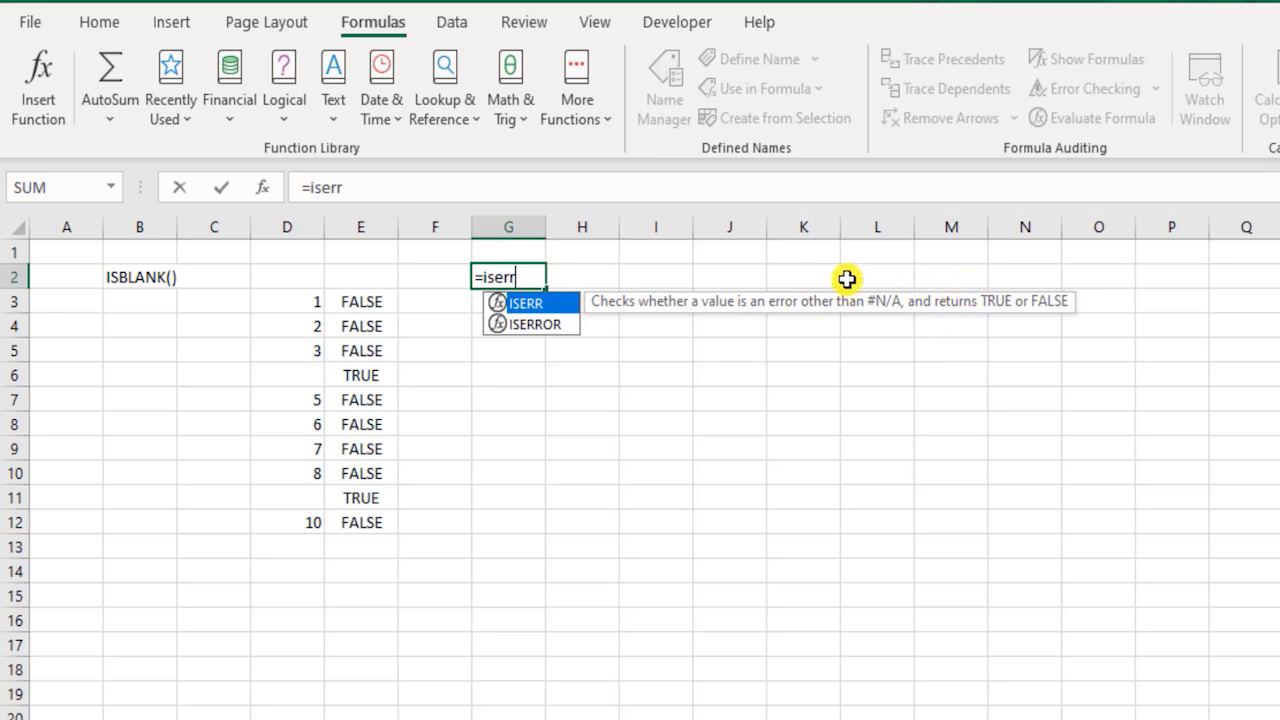
key("Escape")
key("Escape")
Type the error values #DIV/0, #N/A, #VALUE! and #REF! down J2 to J5
left_click(704, 280)
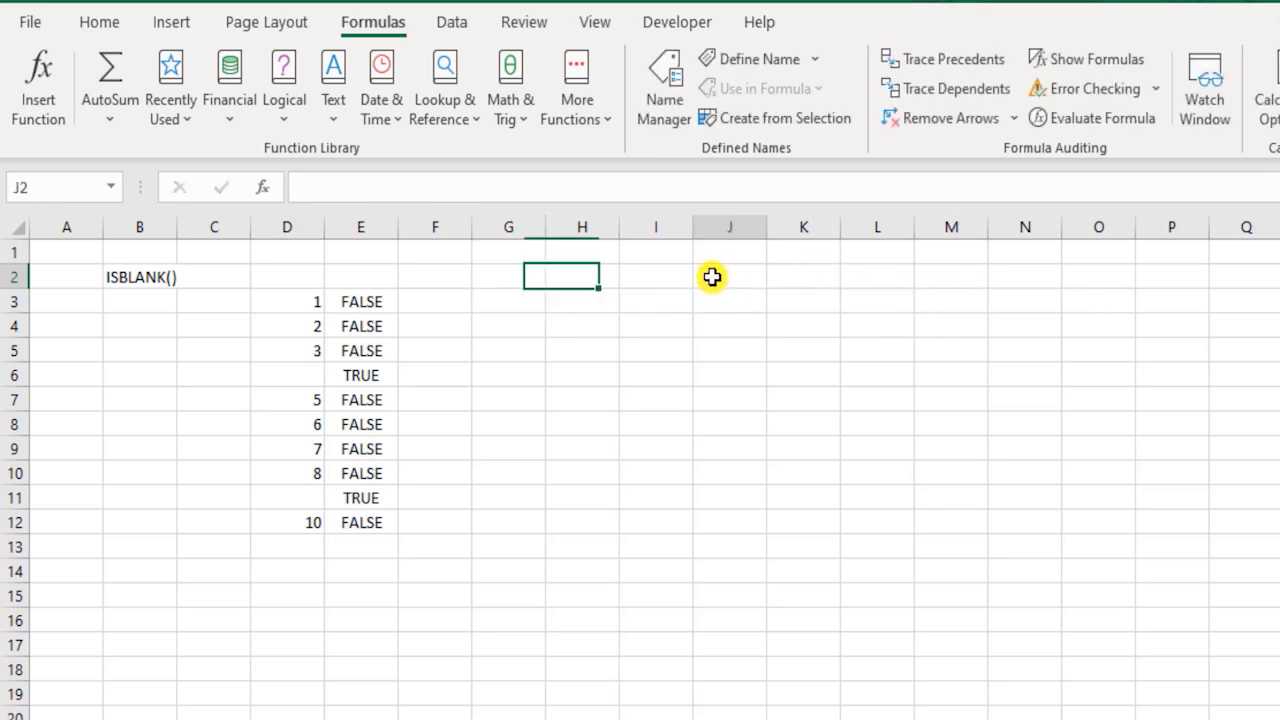
type("#DIV")
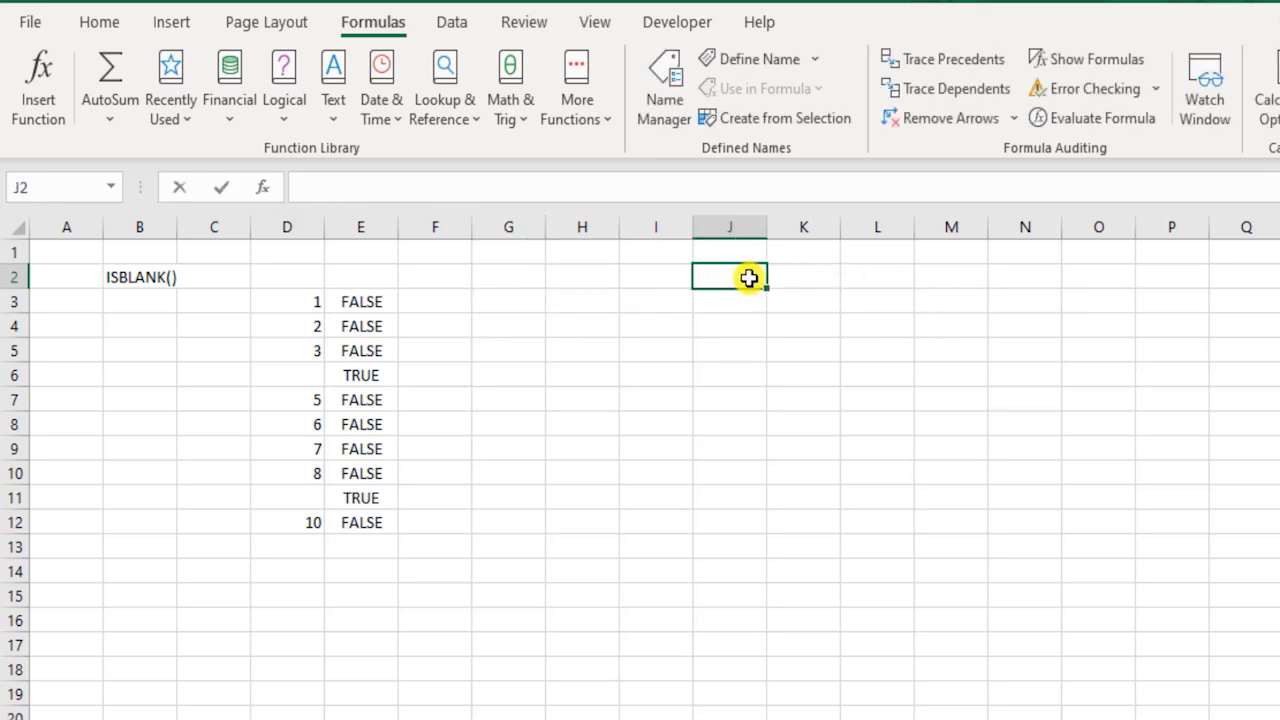
type("/0!")
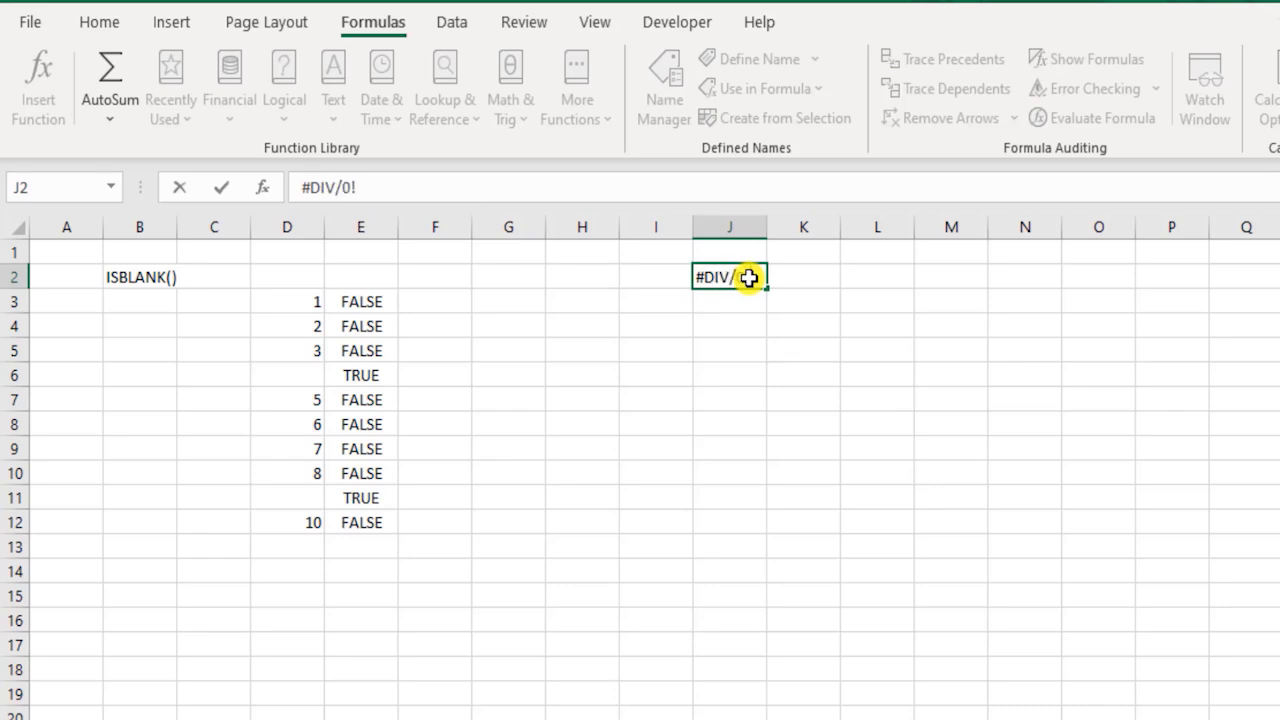
key("Return")
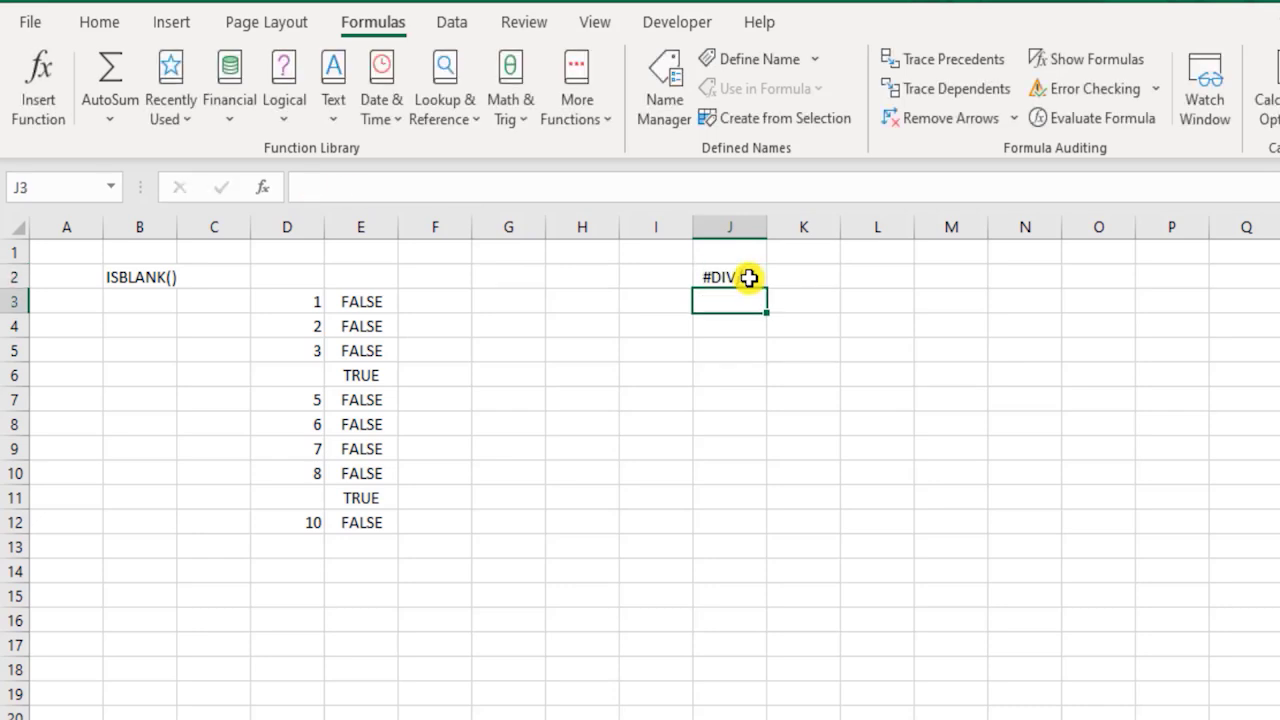
type("#N/A")
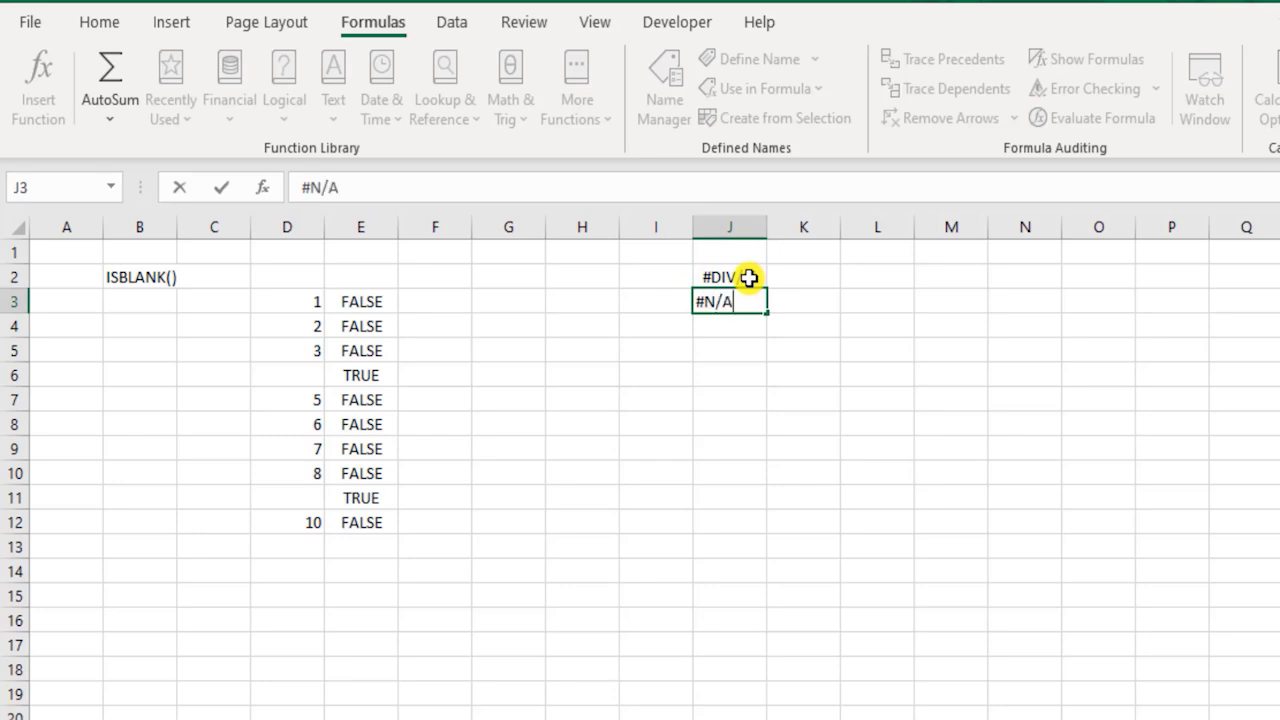
key("Return")
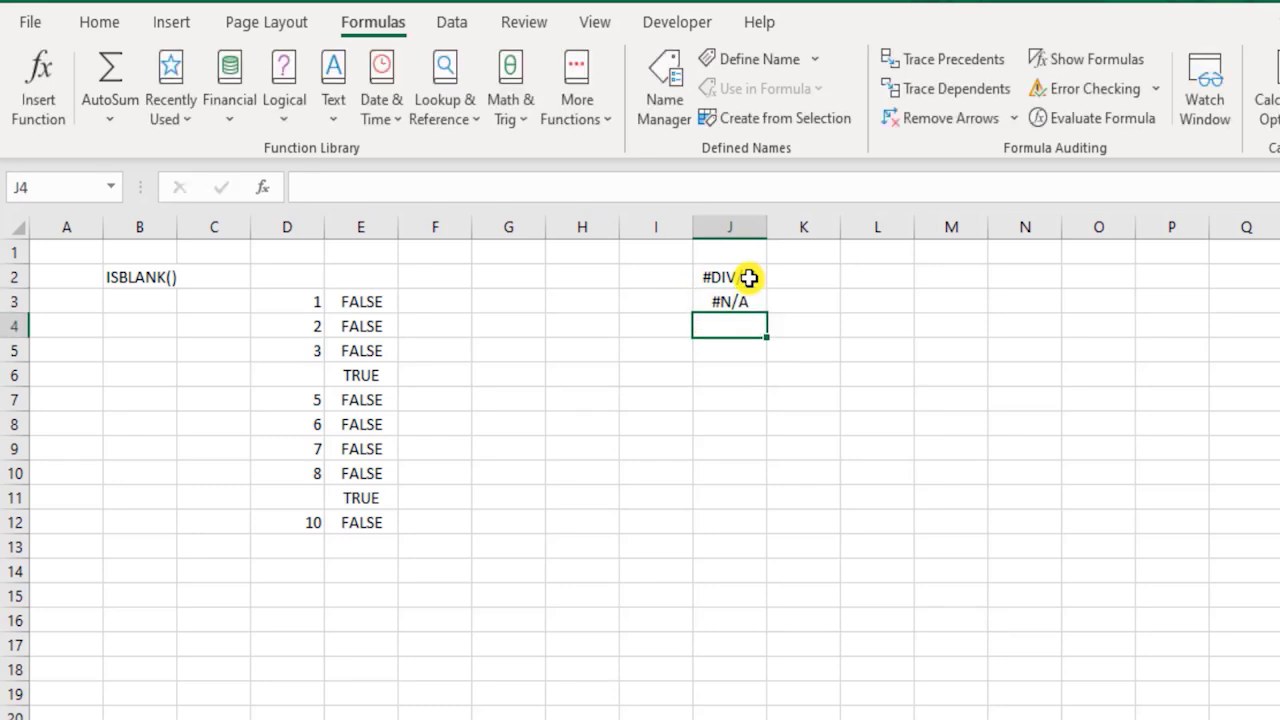
type("#")
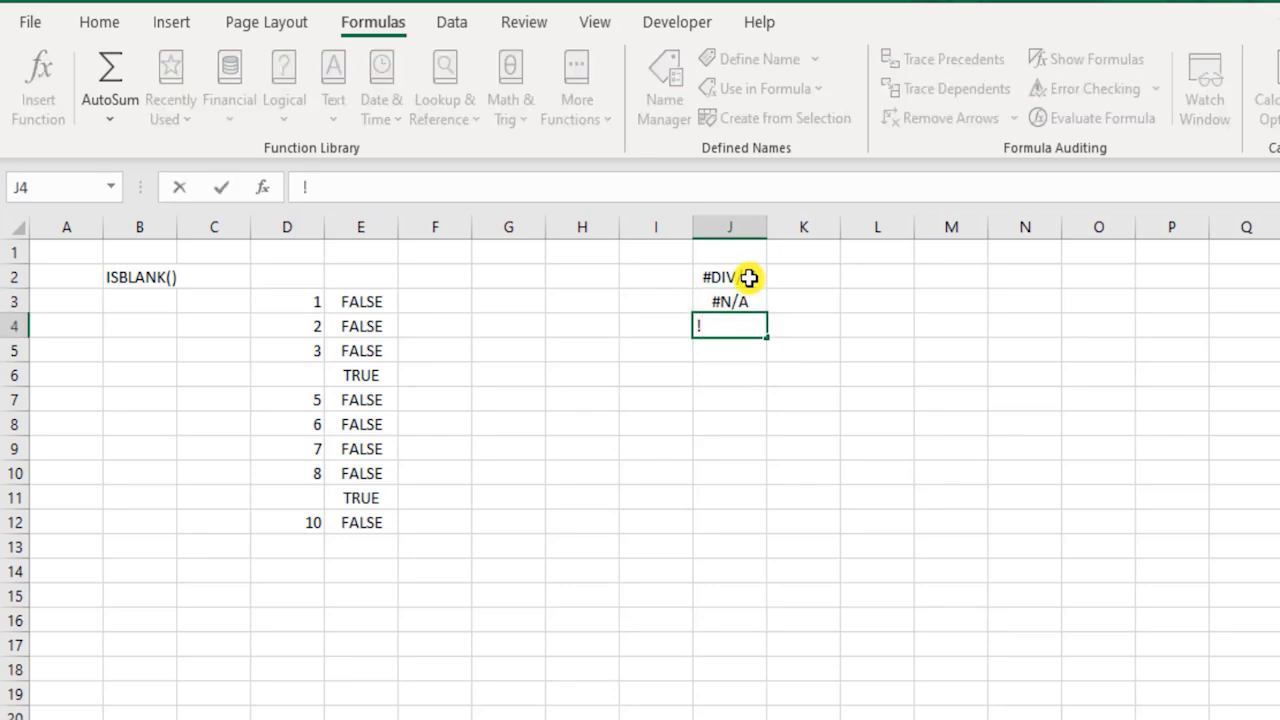
type("VALUE!")
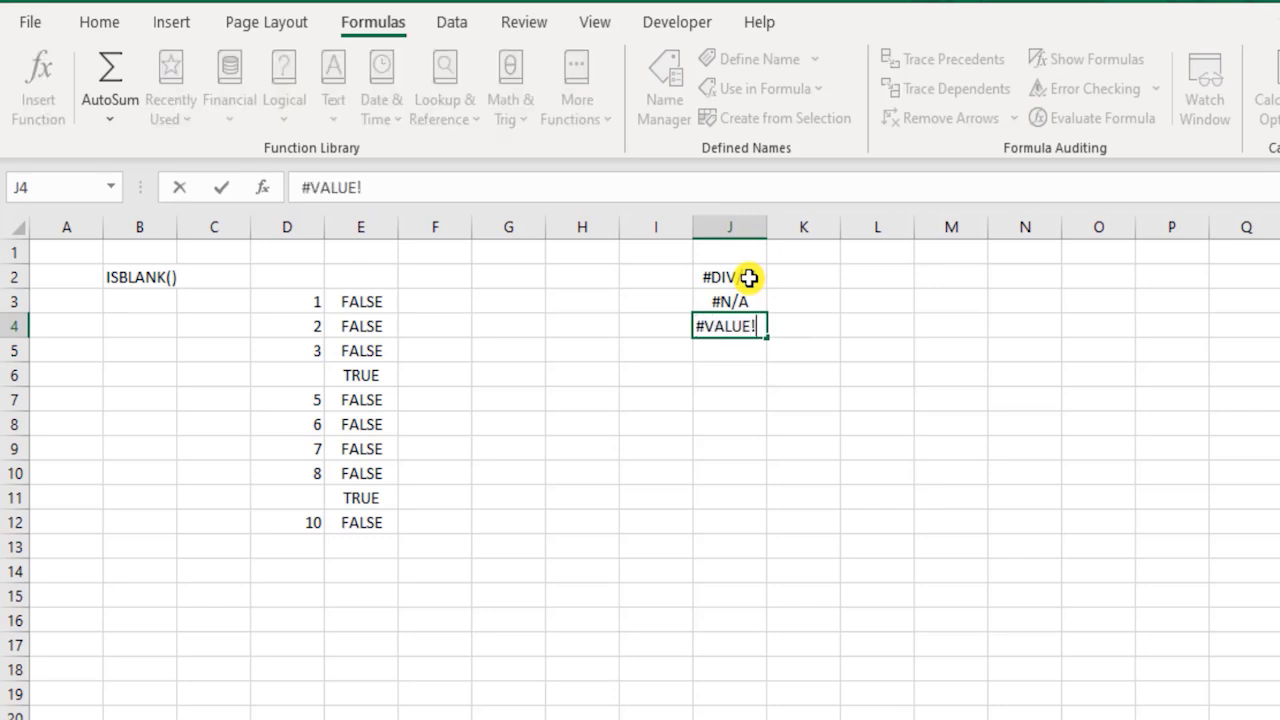
key("Return")
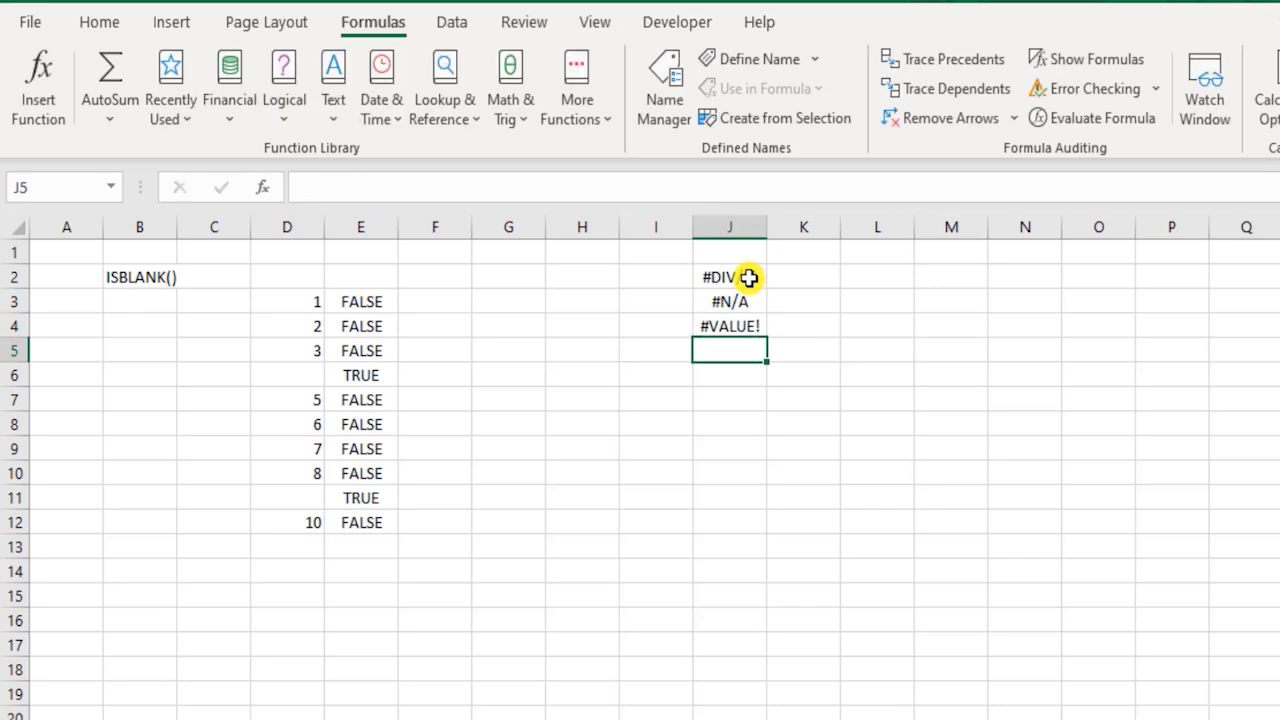
type("#REF!")
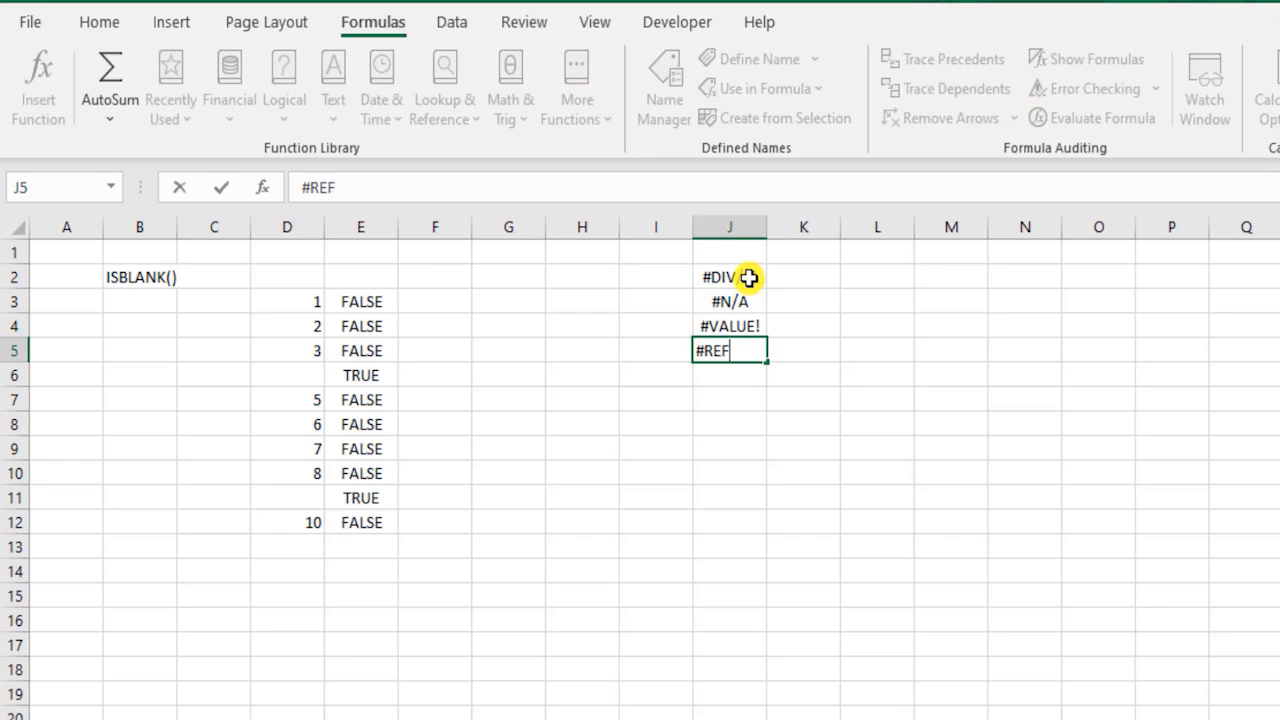
key("Return")
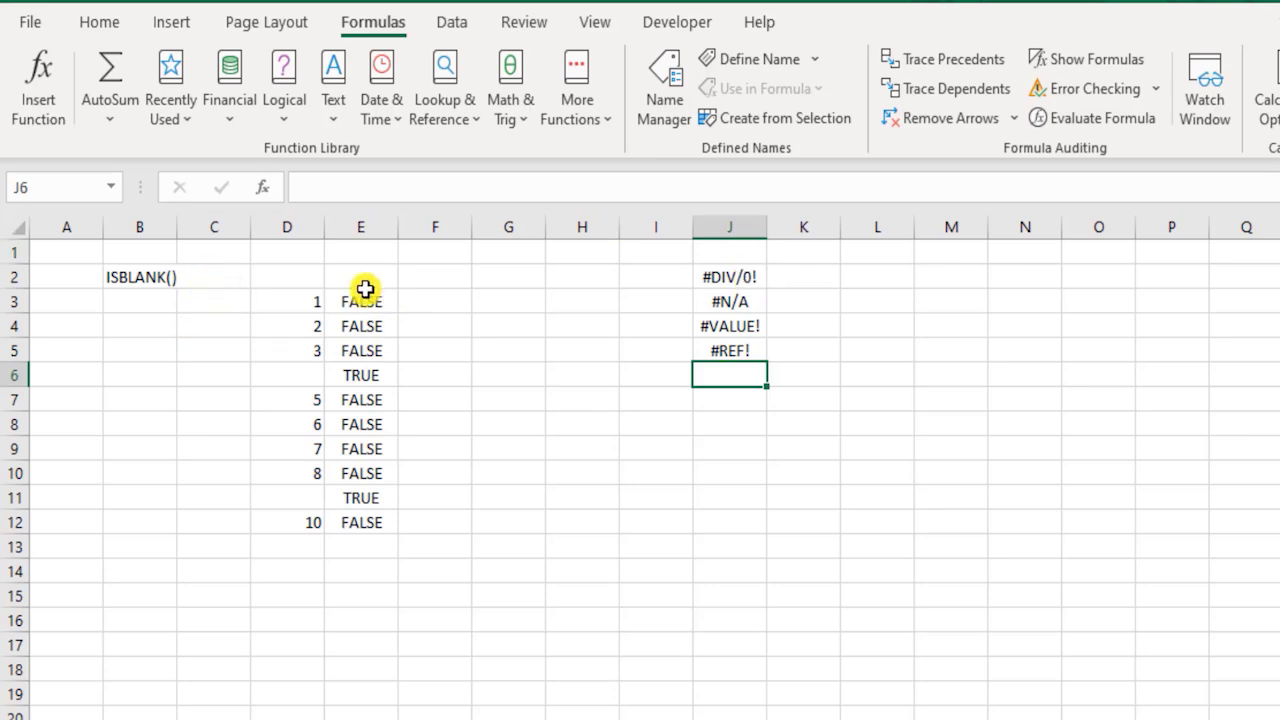
left_click_drag(360, 305, 363, 528)
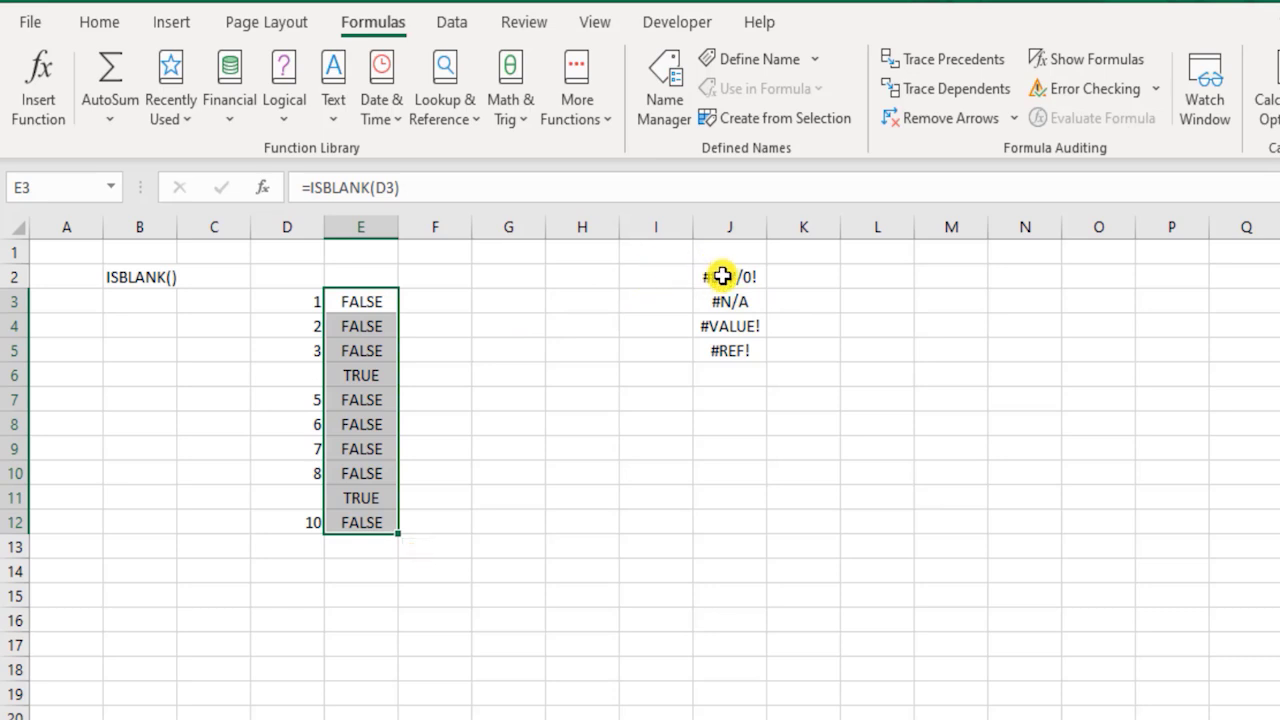
left_click_drag(723, 277, 734, 346)
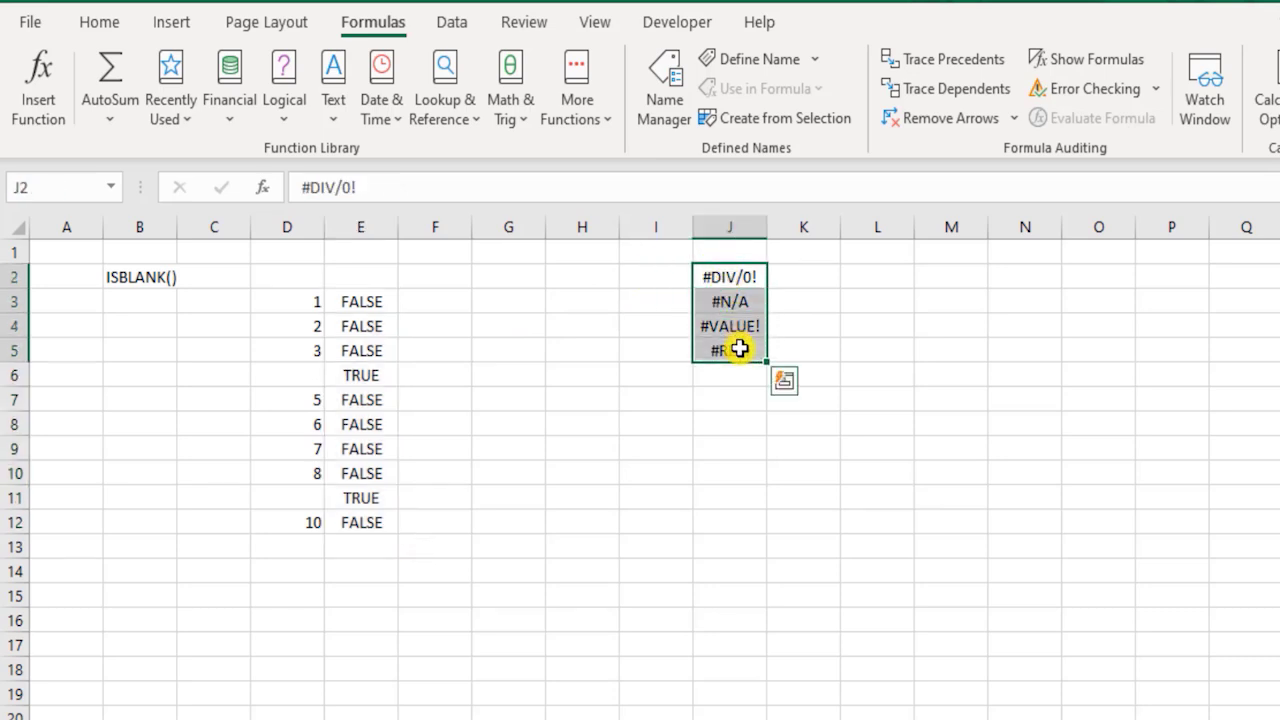
left_click(877, 277)
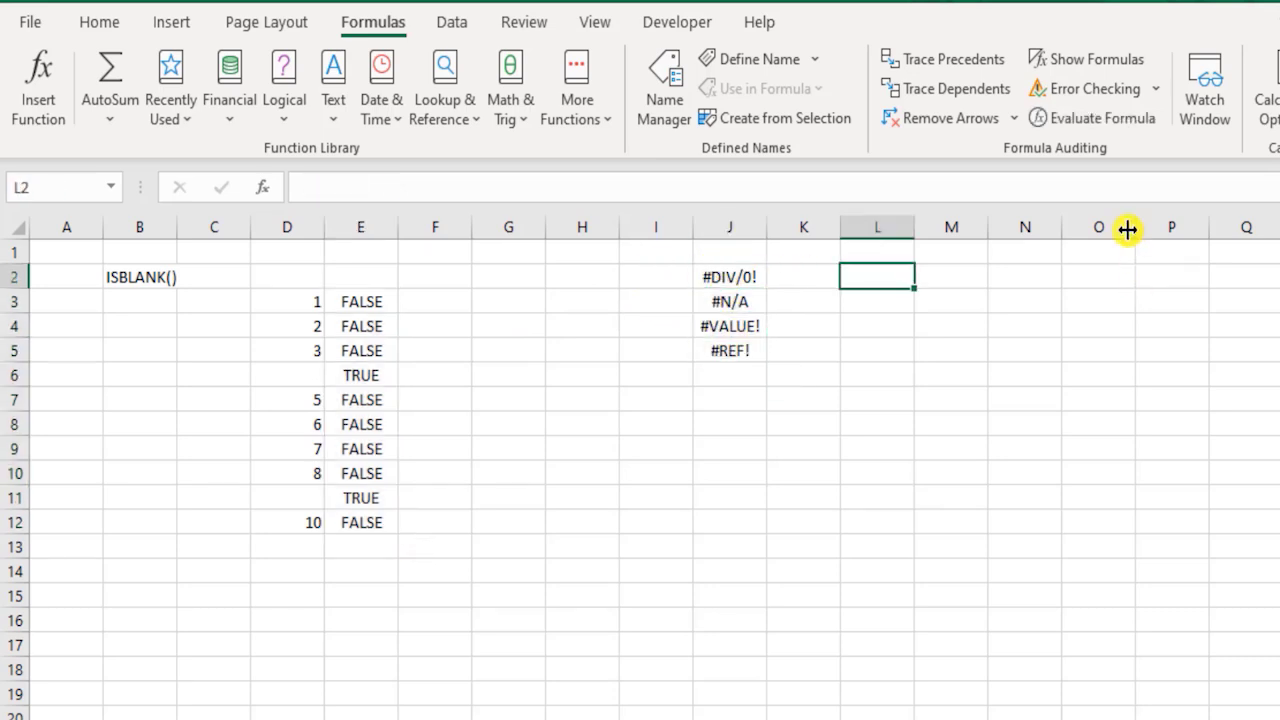
left_click_drag(745, 272, 746, 350)
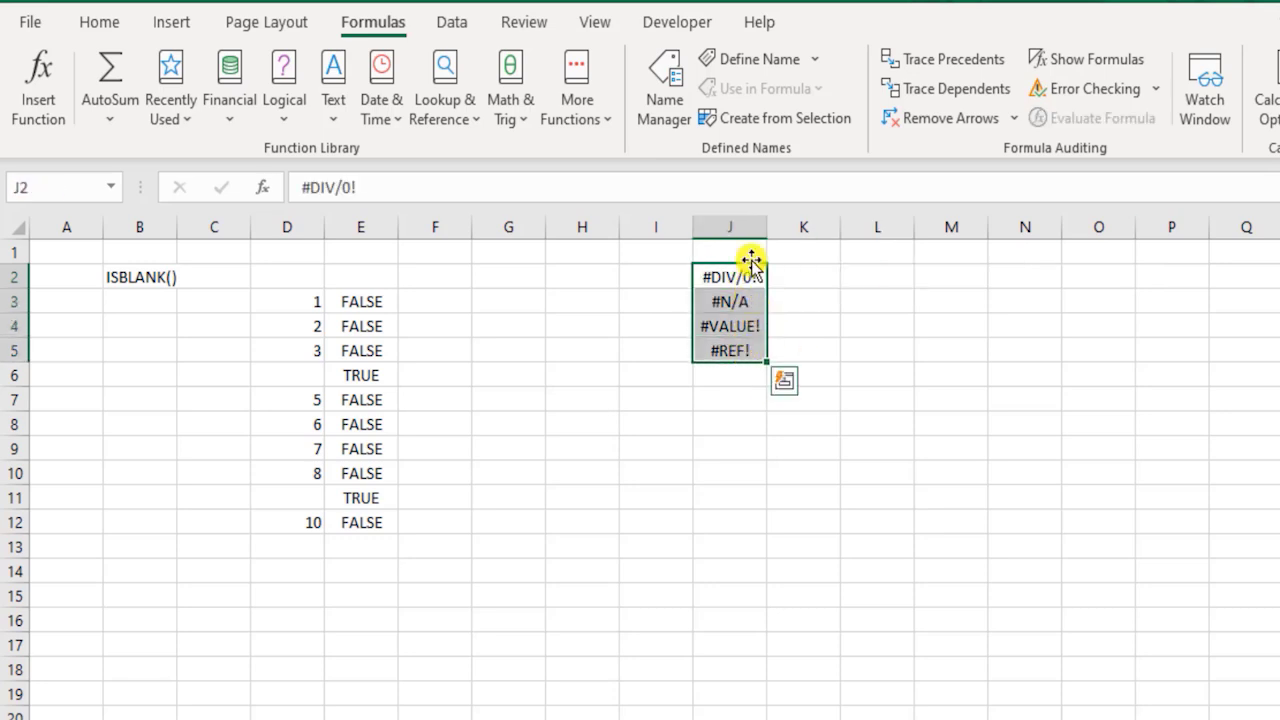
left_click(893, 280)
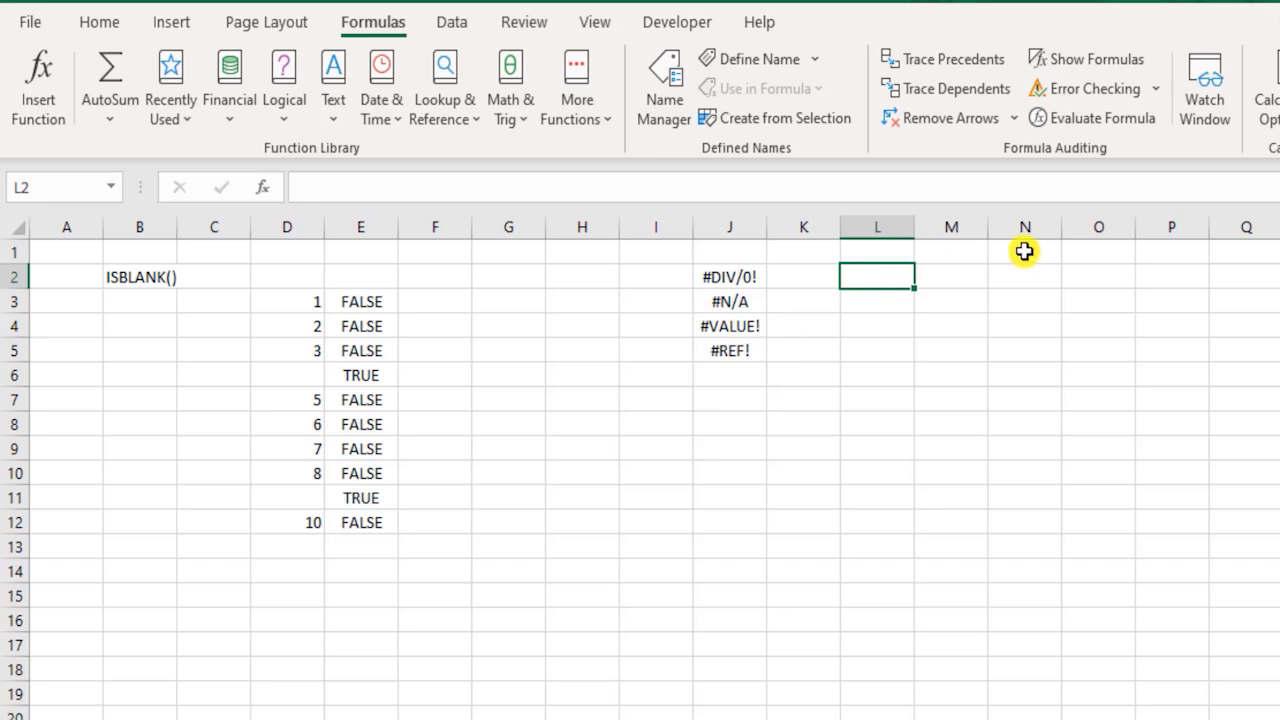
Enter =200/0 in L2 to produce a #DIV/0! error
type("=200/0")
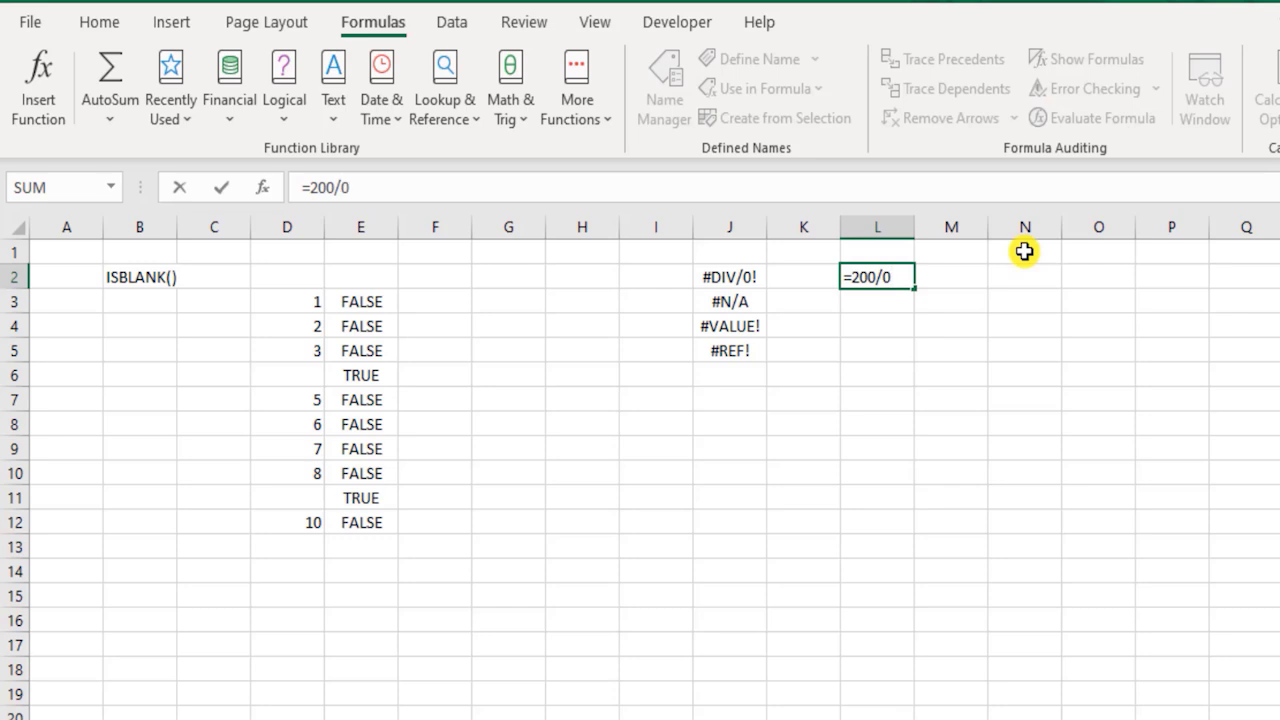
key("Return")
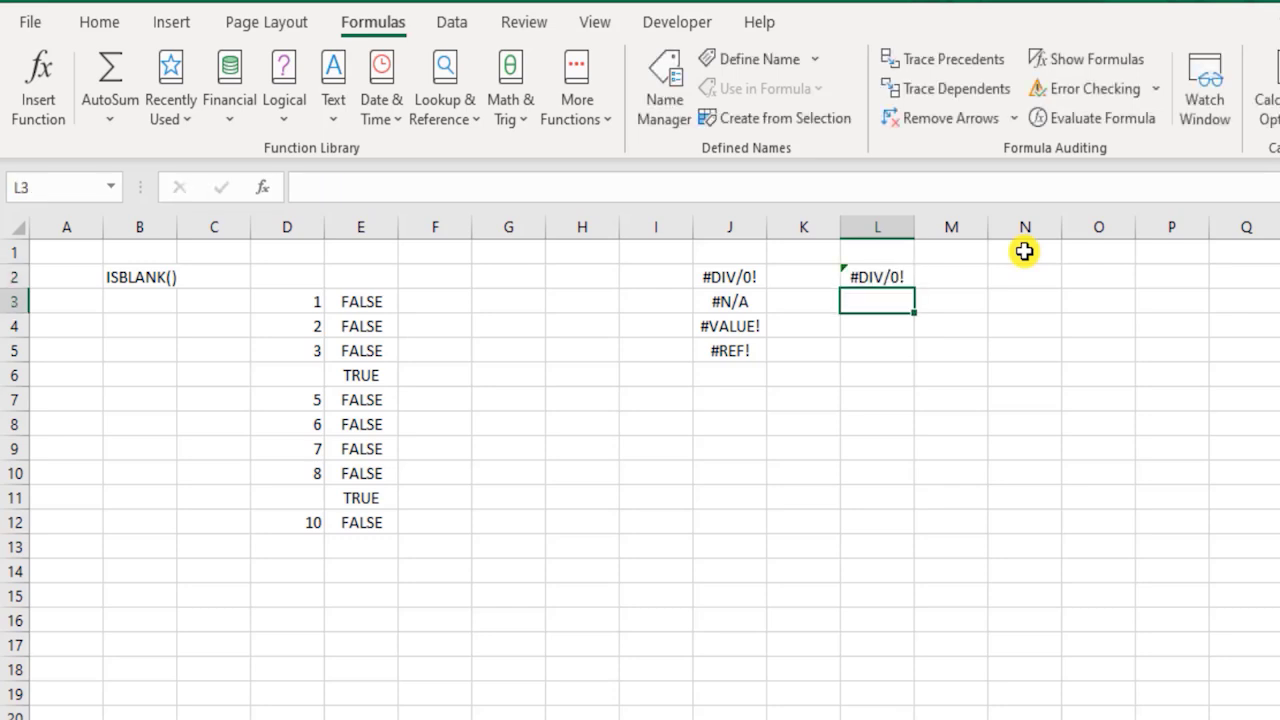
key("Left")
key("Left")
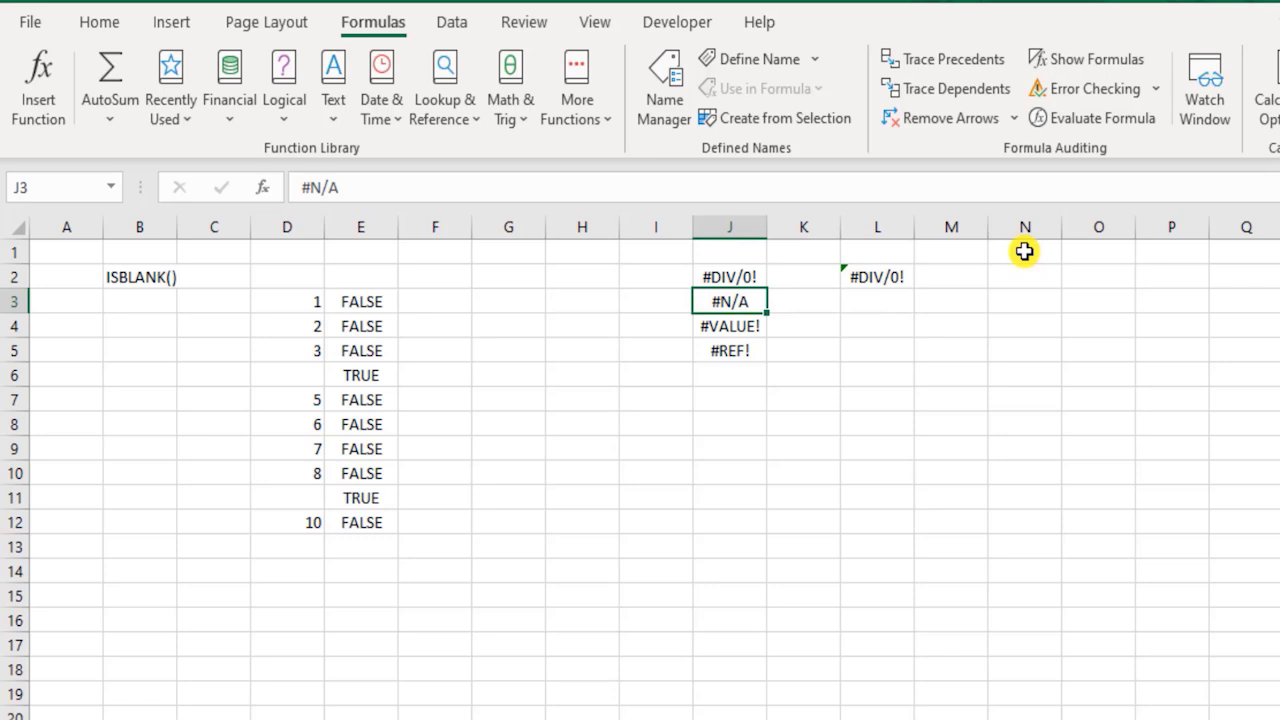
key("Right")
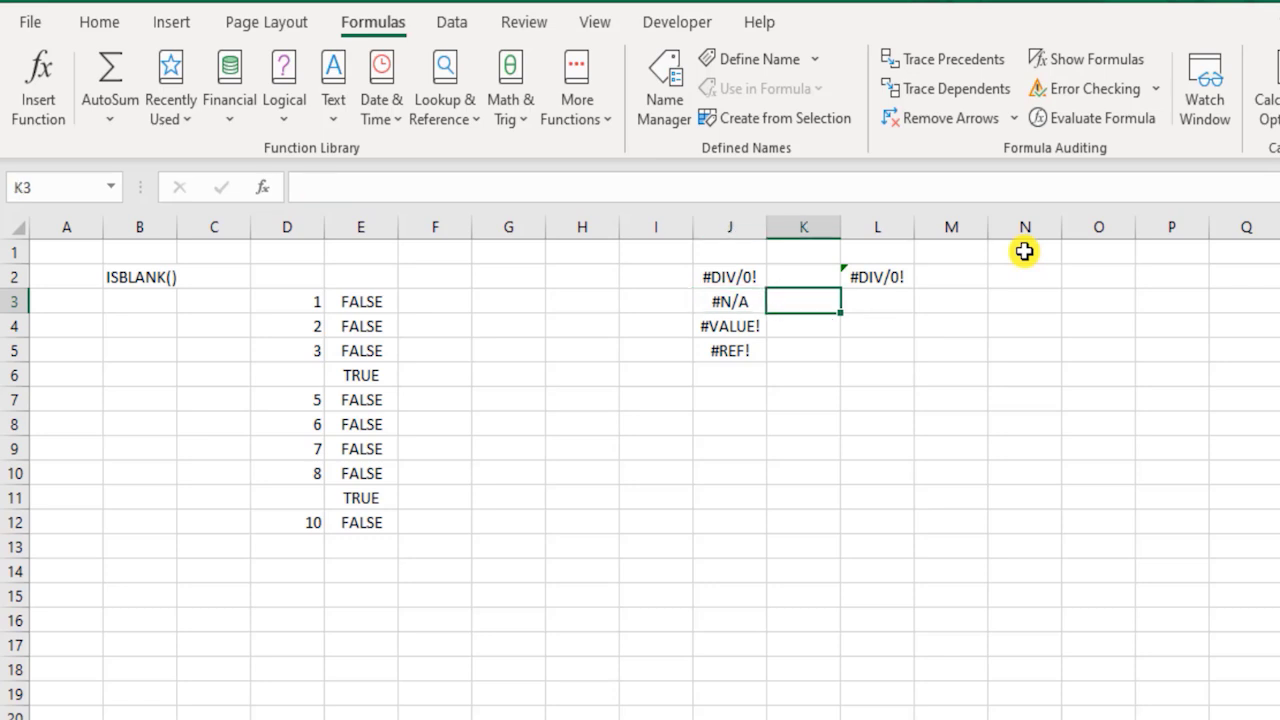
key("Right")
Put =100*M4 in L4 and the text ABC in M4, giving #VALUE!
key("Down")
type("=")
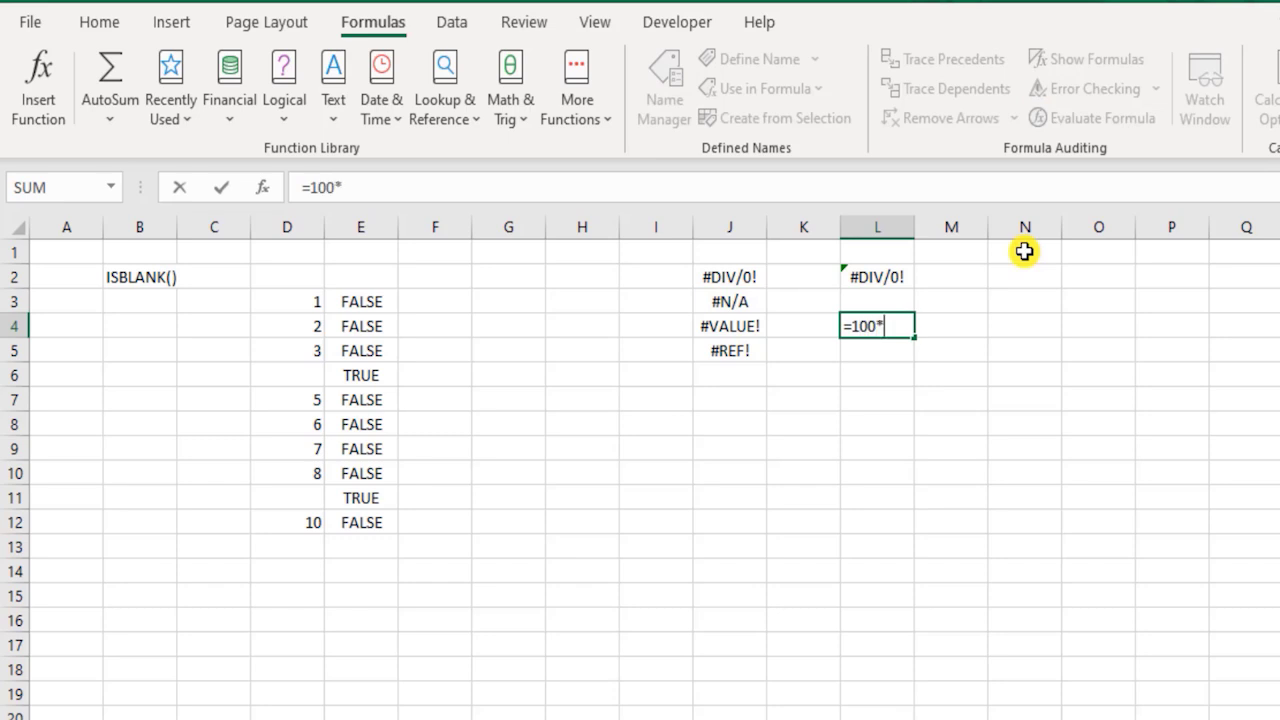
type("100*")
left_click(968, 323)
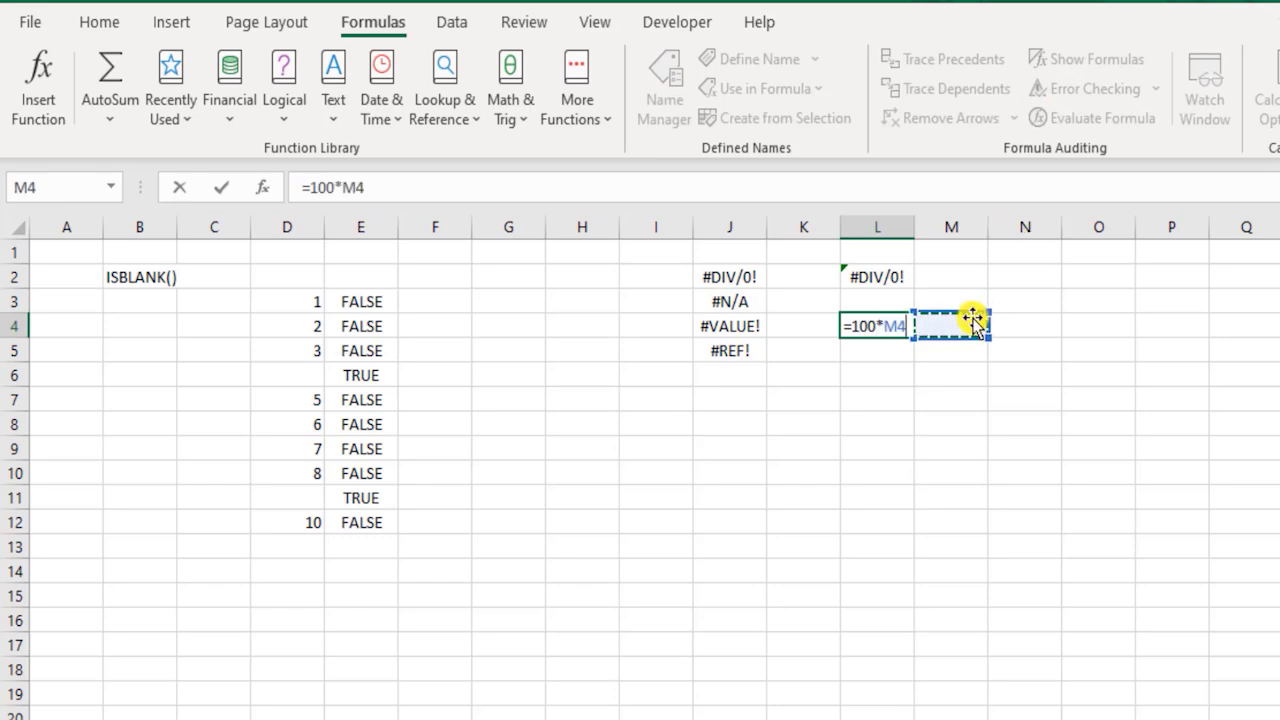
key("Return")
left_click(972, 320)
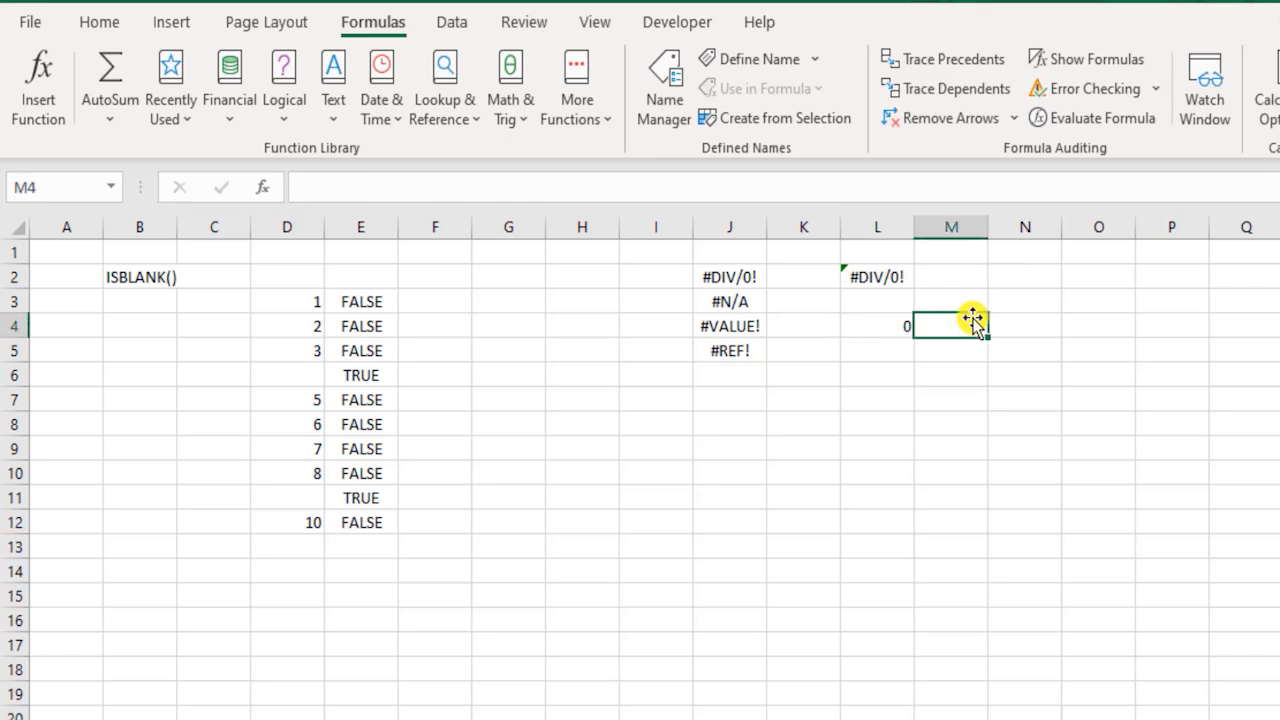
type("AB")
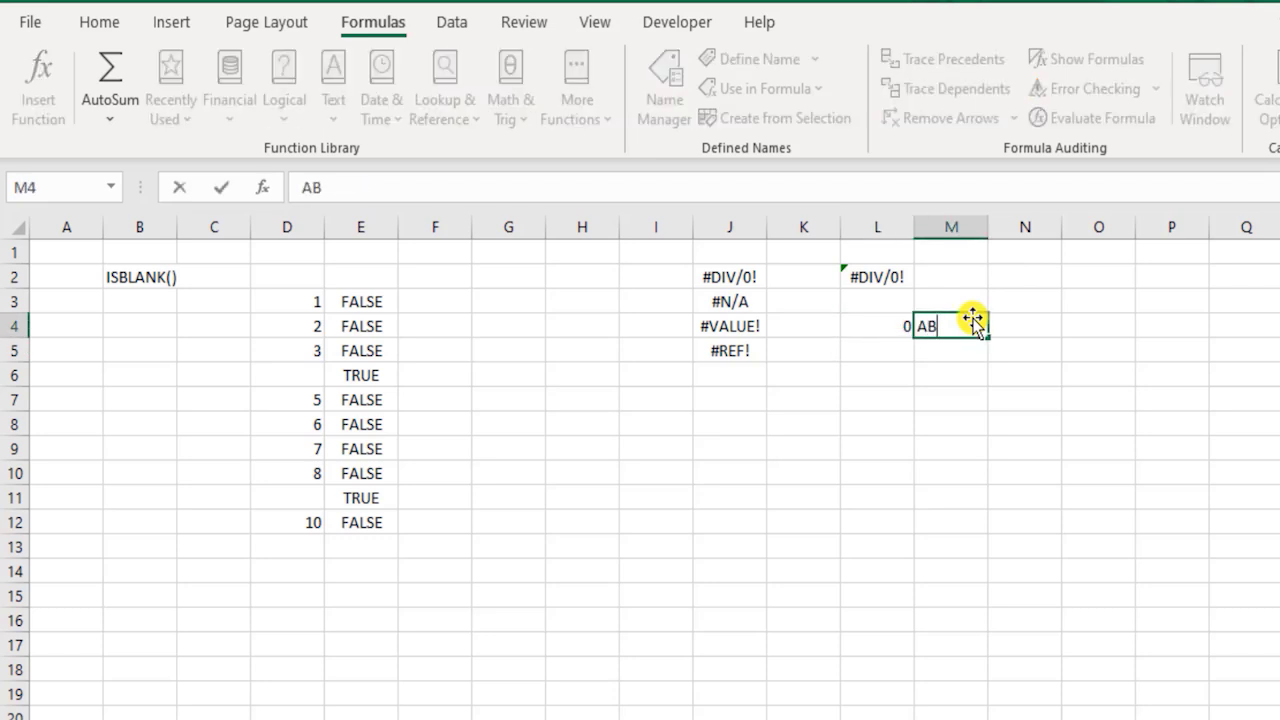
type("C")
key("Return")
Review L4's =100*M4 formula without changing it
left_click(972, 320)
key("Left")
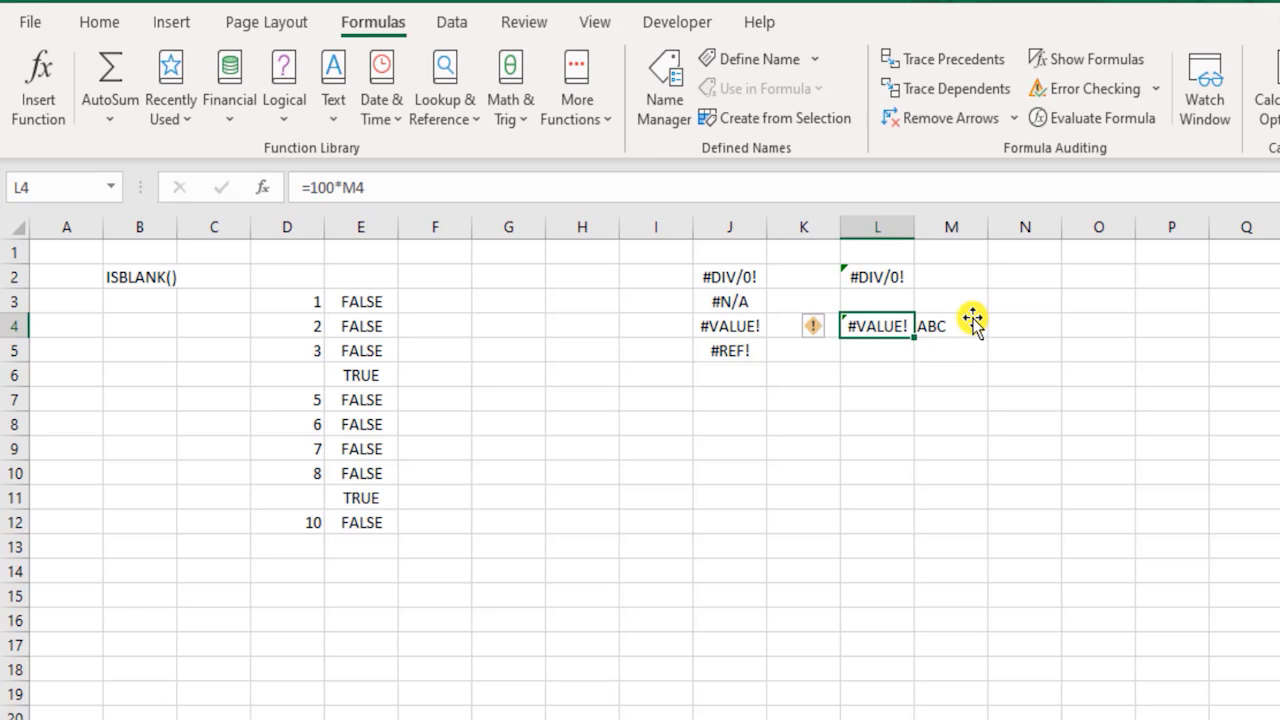
key("F2")
key("Escape")
left_click(972, 320)
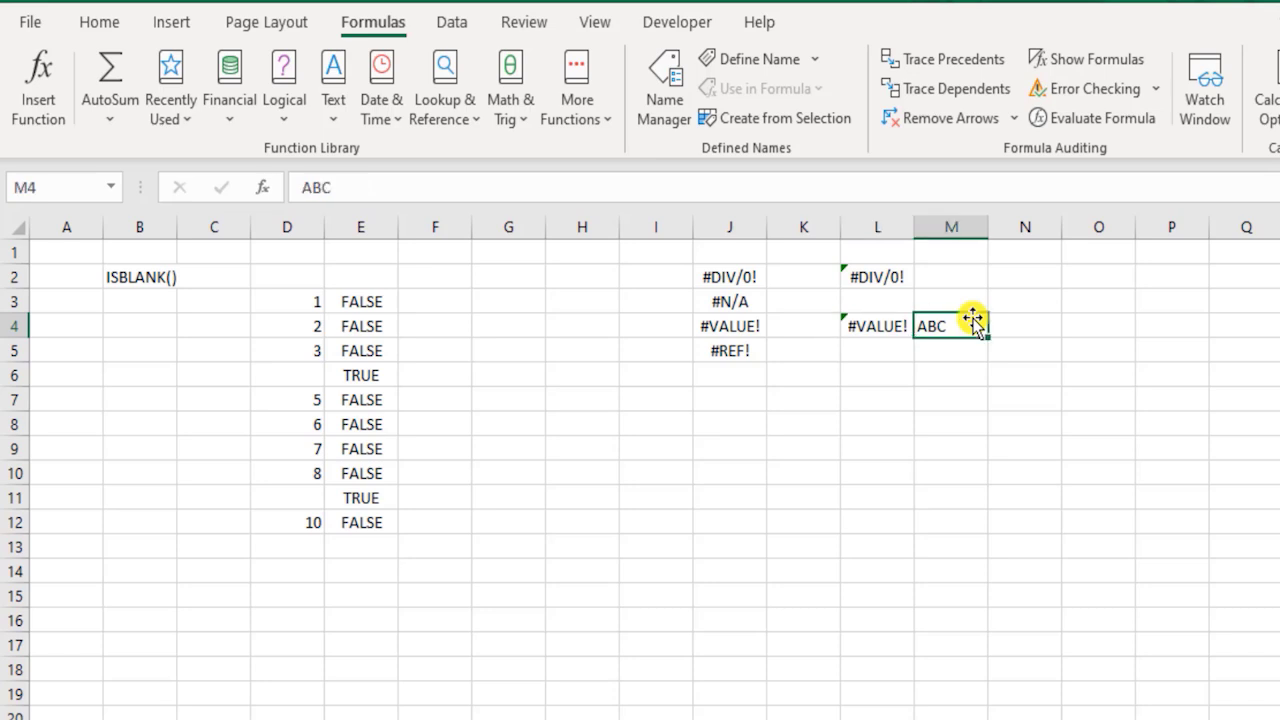
key("Left")
key("Down")
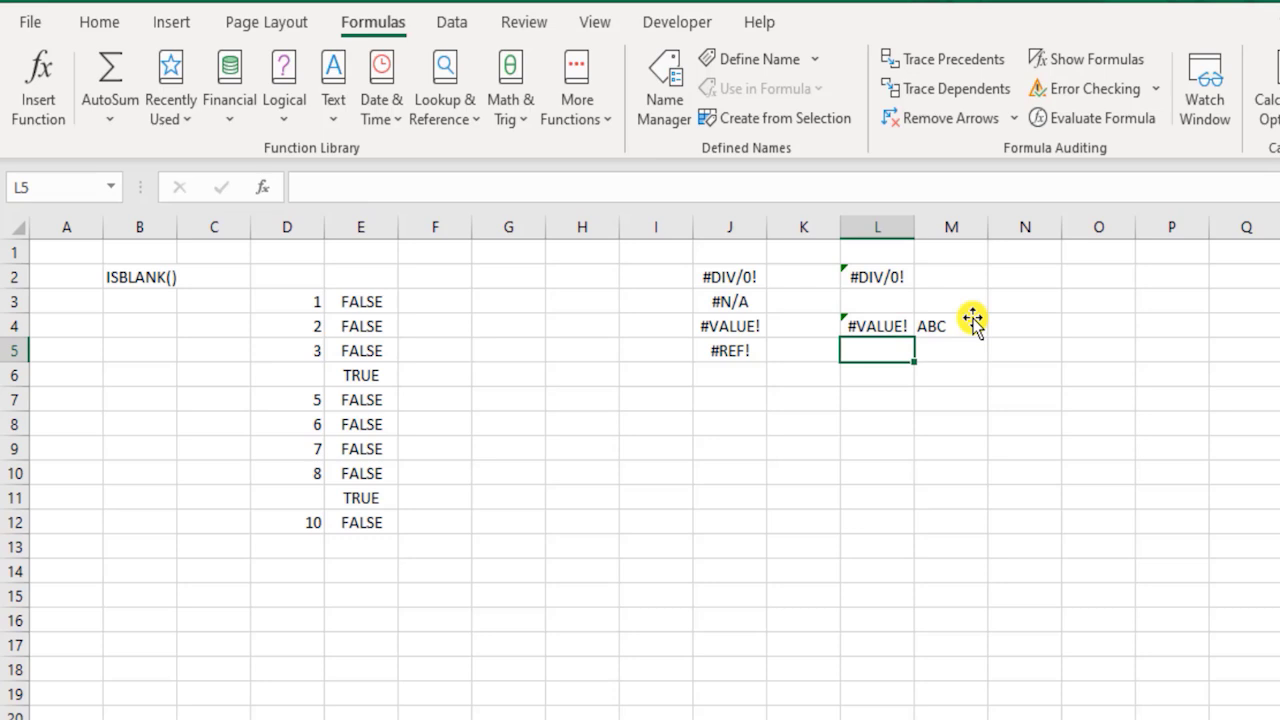
Enter the formula =B2 in cell L5
type("=")
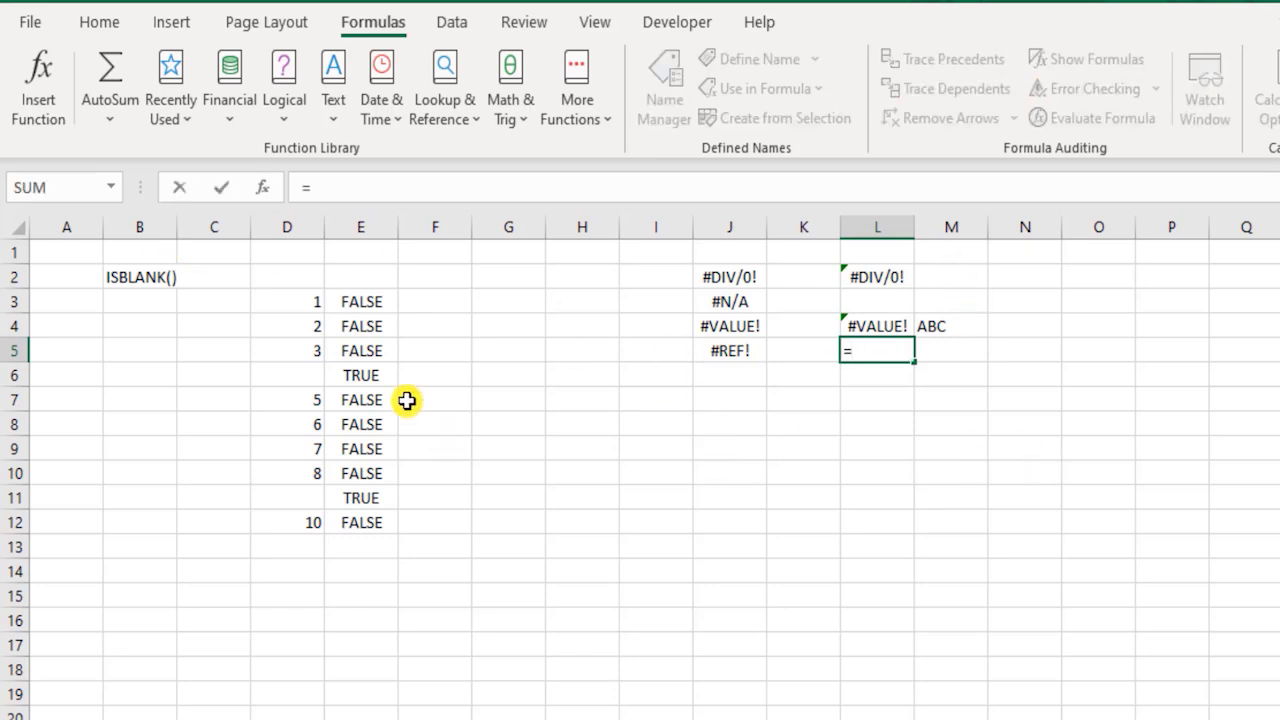
left_click(134, 279)
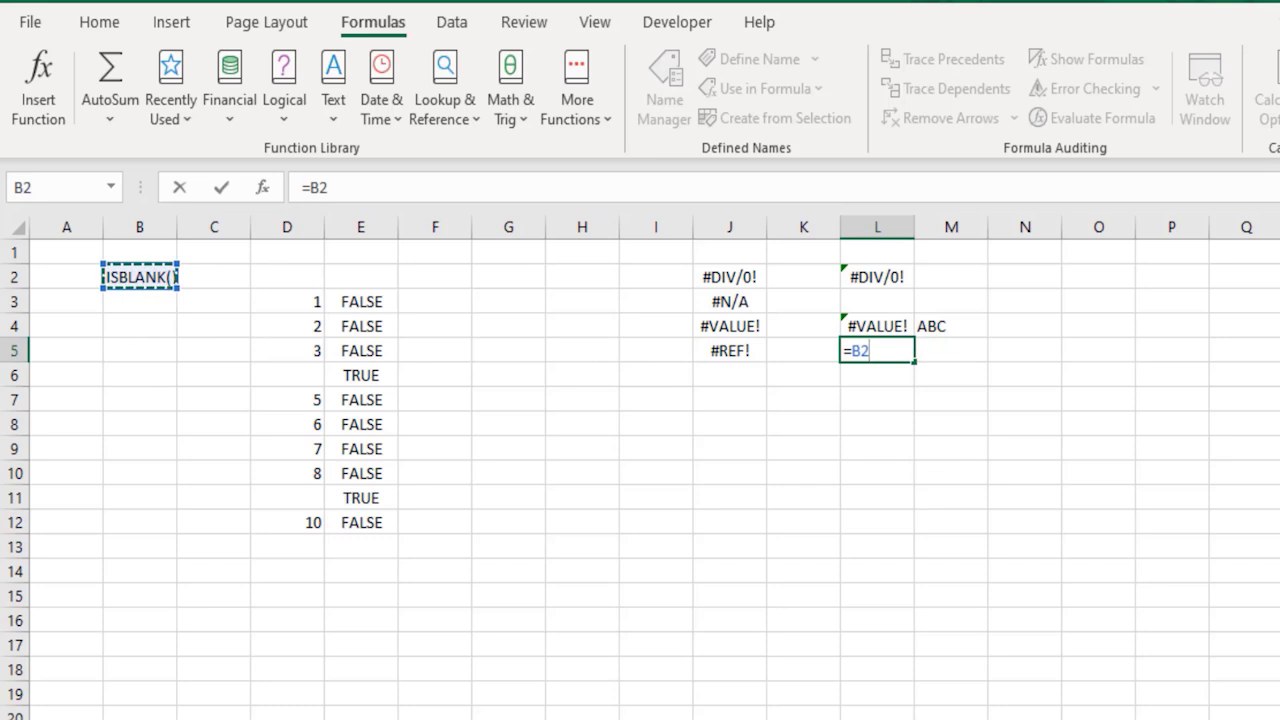
key("Return")
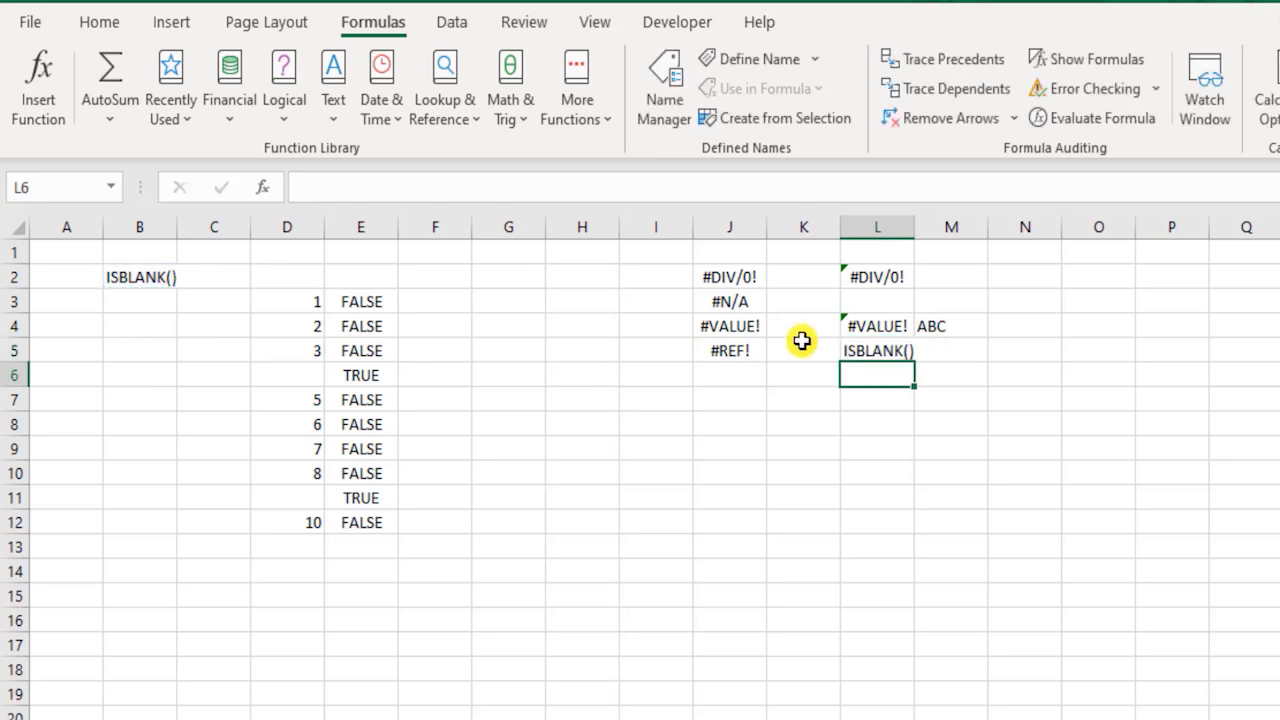
Delete cell B2 with Shift cells up, so L5 shows #REF!
left_click(128, 275)
right_click(131, 276)
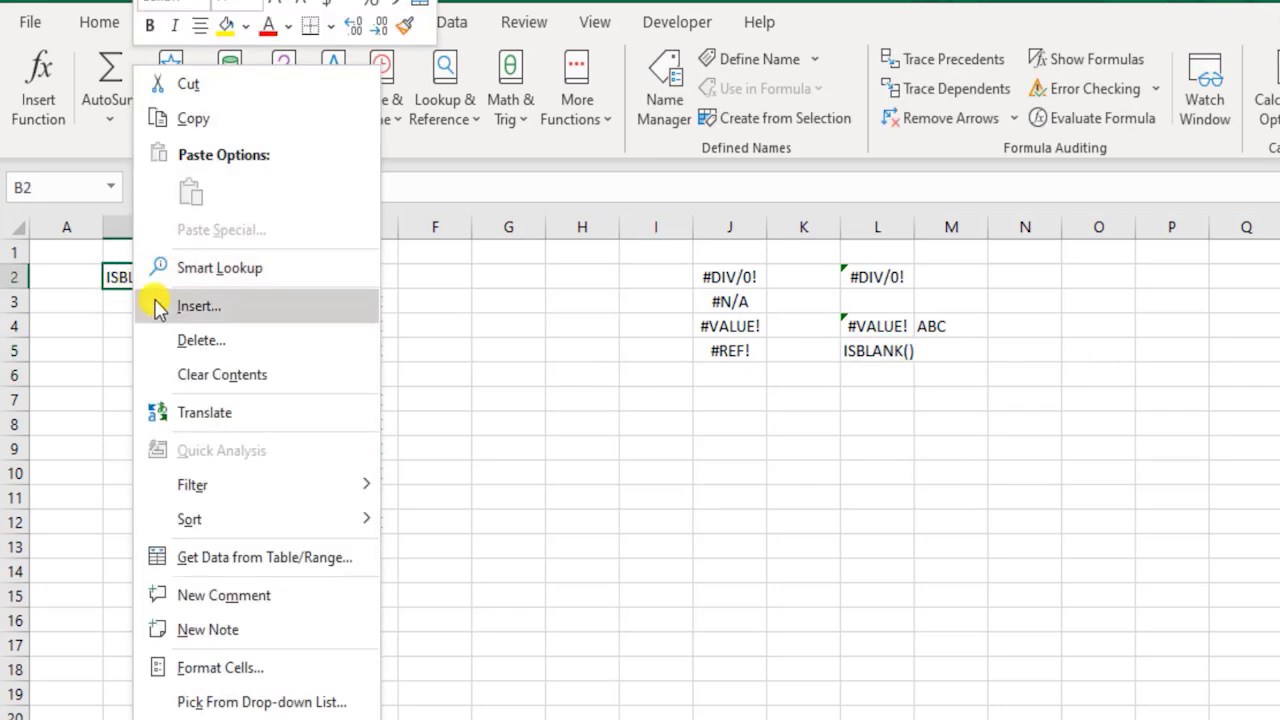
left_click(205, 343)
left_click(192, 311)
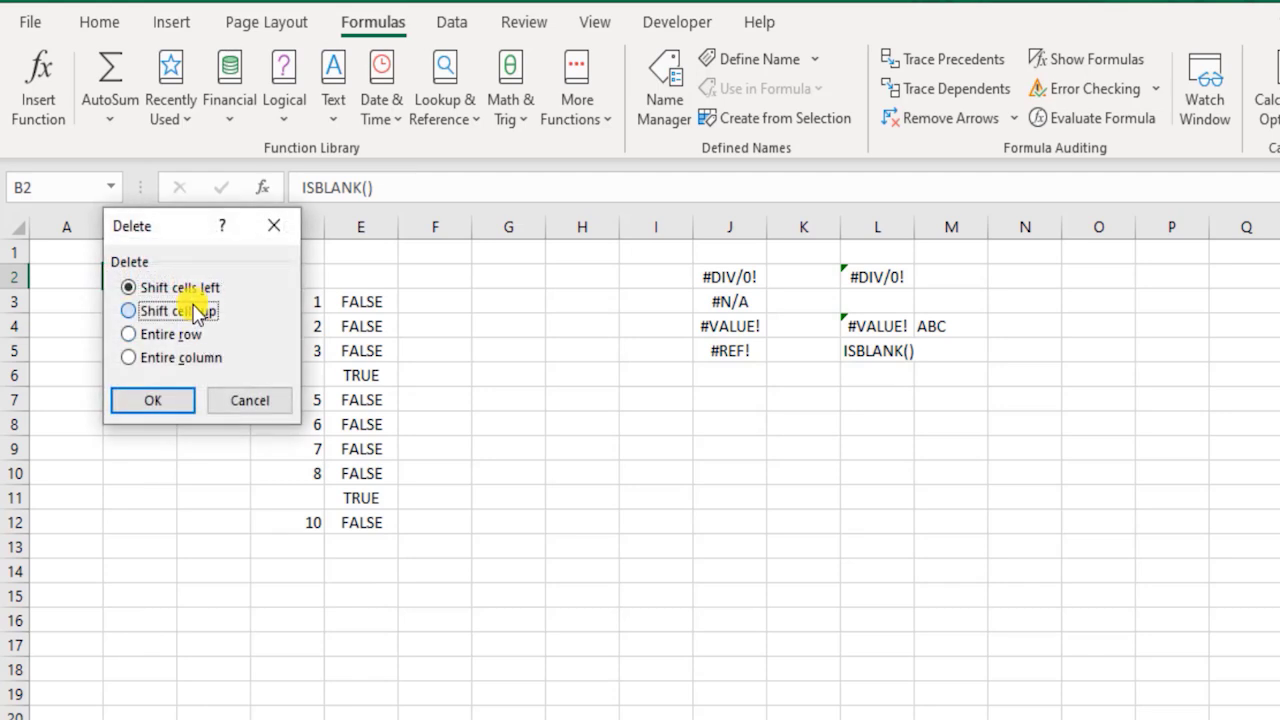
left_click(152, 400)
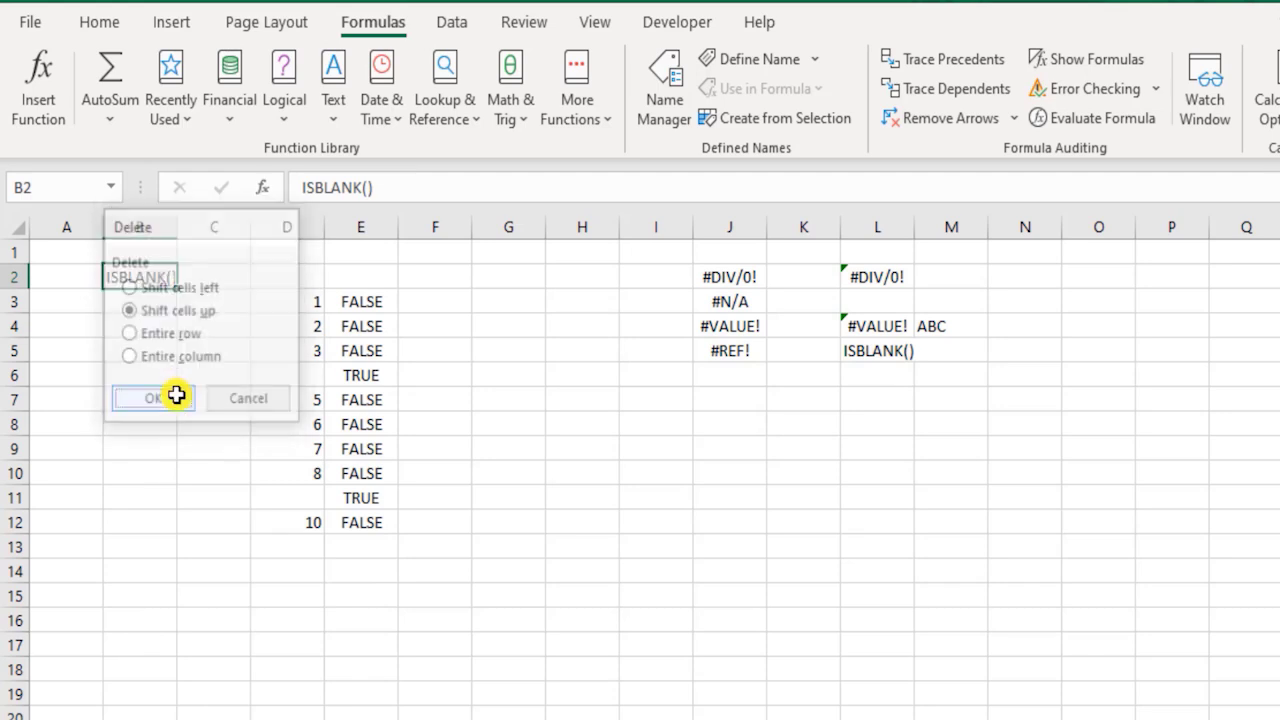
left_click(885, 352)
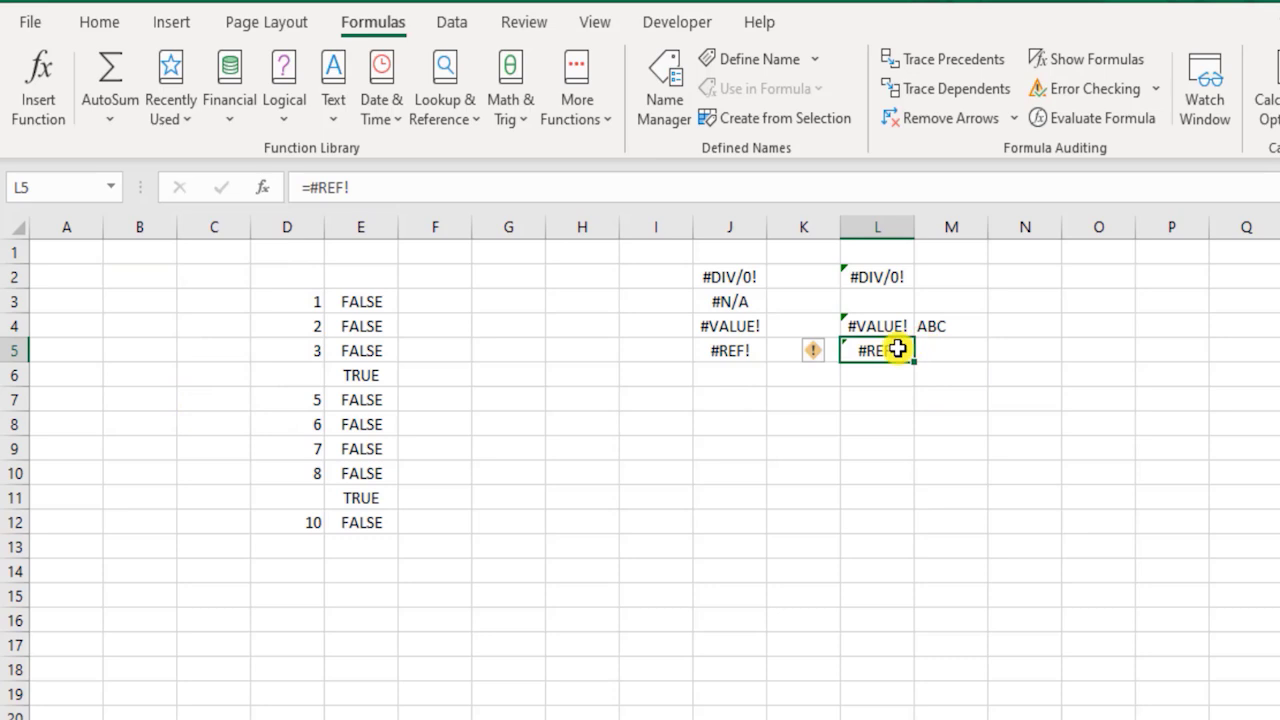
Enter =ISERR(L2) in O2 and copy it
left_click(1102, 272)
type("=ise")
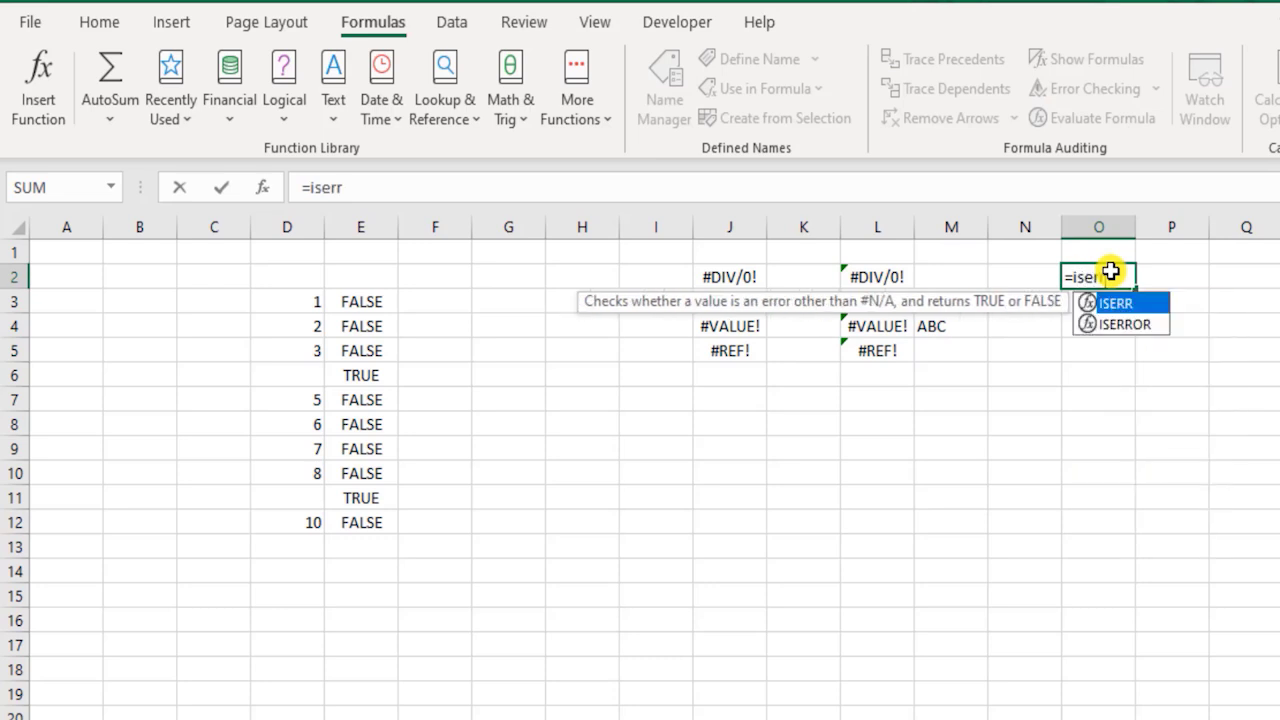
type("rr")
key("Tab")
key("Left")
key("Left")
key("Left")
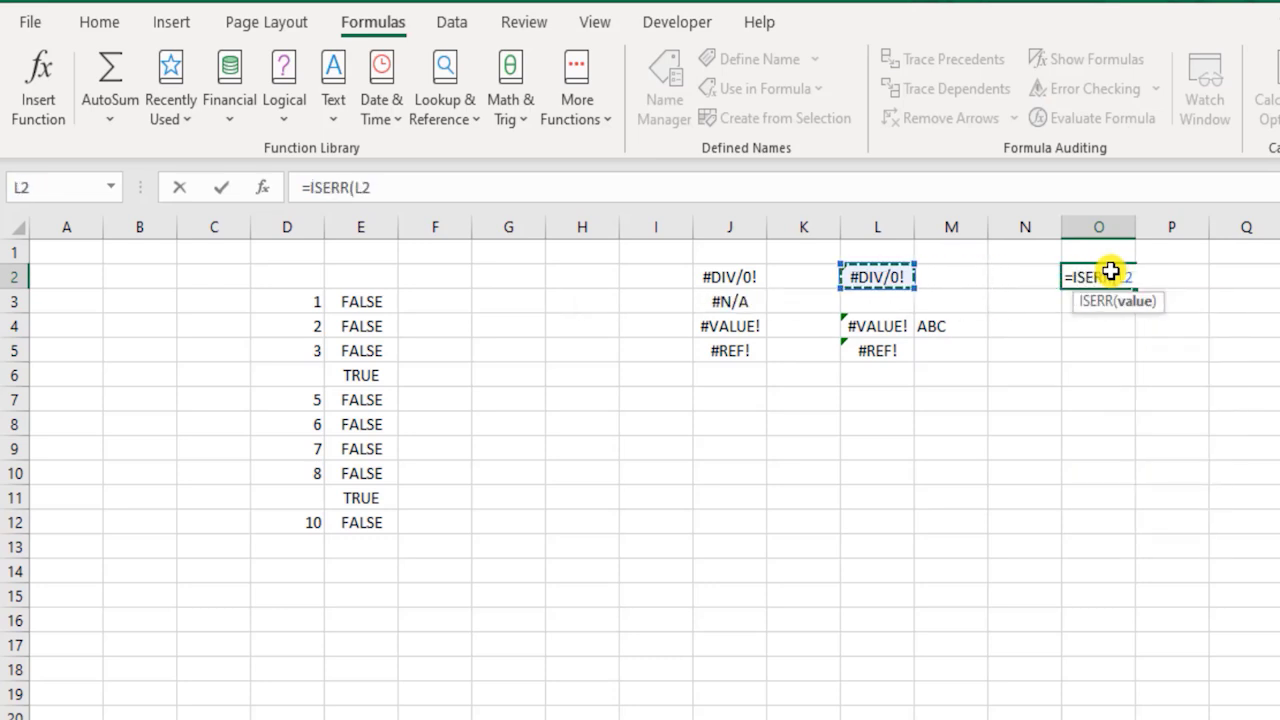
key("Return")
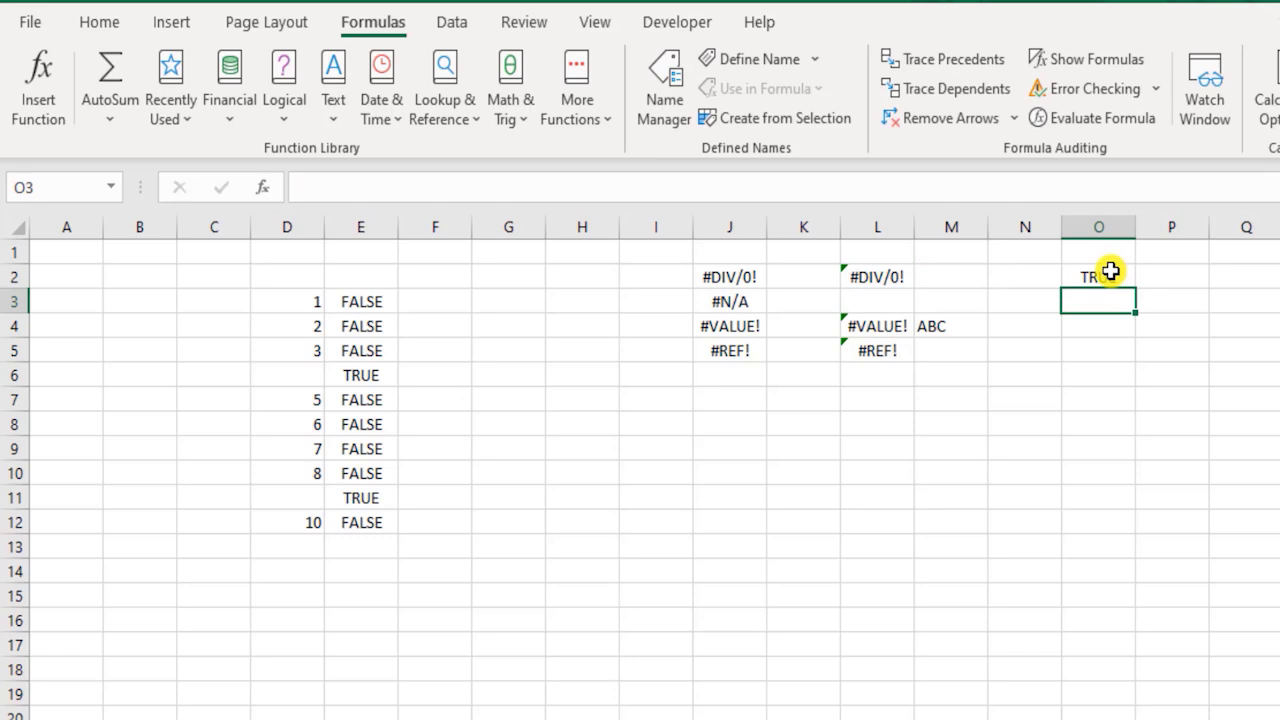
left_click(1106, 273)
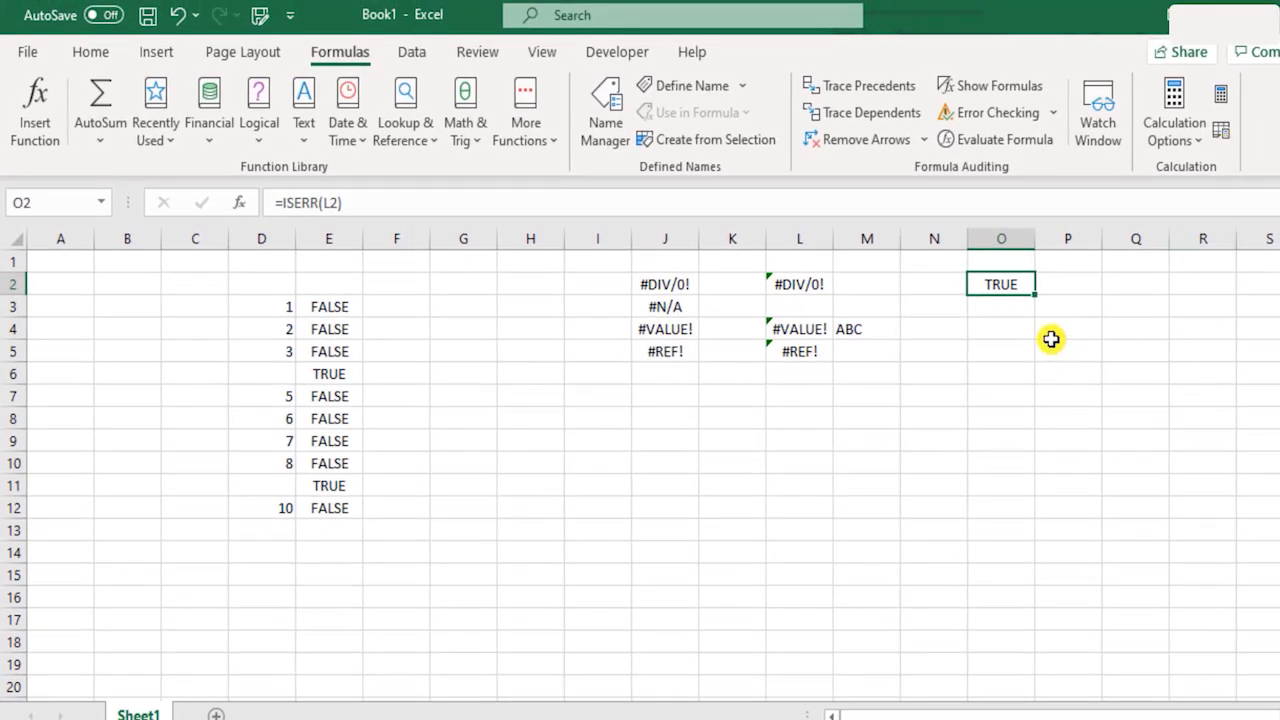
key("ctrl+c")
Paste the ISERR formula into O4 and O5, verifying they test L4 and L5
left_click(1020, 329)
key("ctrl+v")
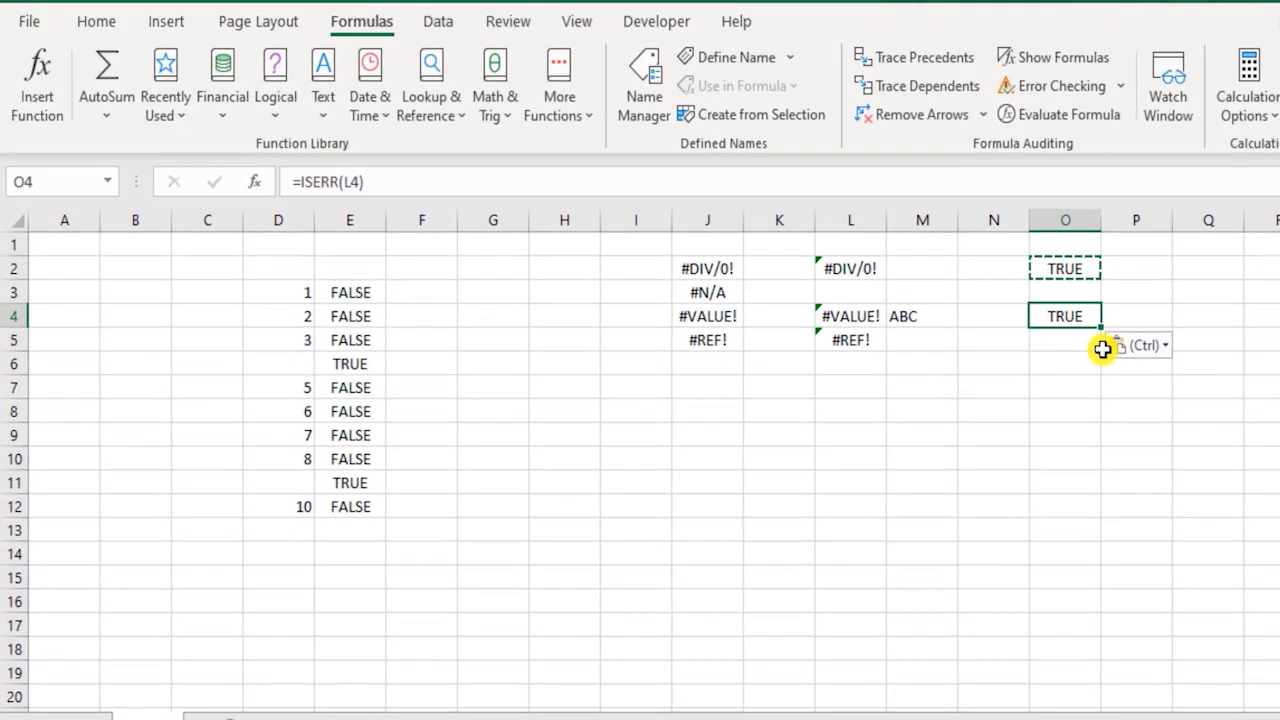
double_click(1055, 316)
key("Escape")
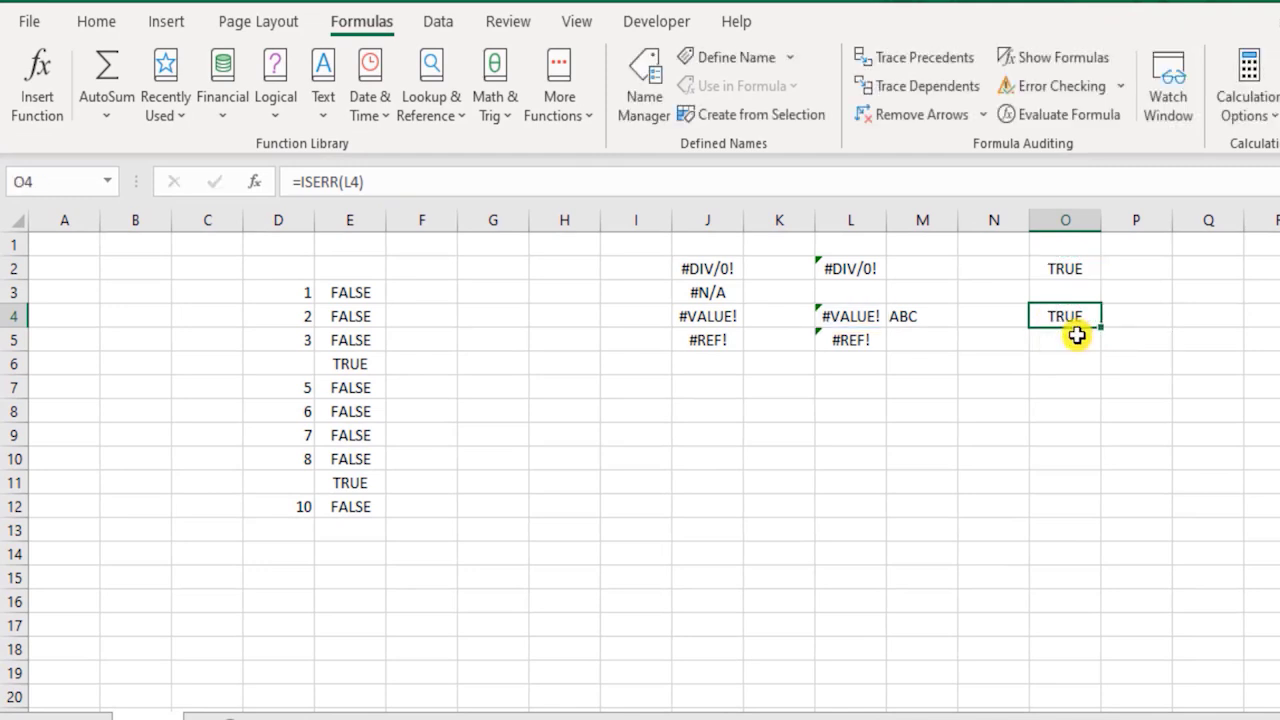
key("ctrl+c")
left_click(1069, 342)
key("ctrl+v")
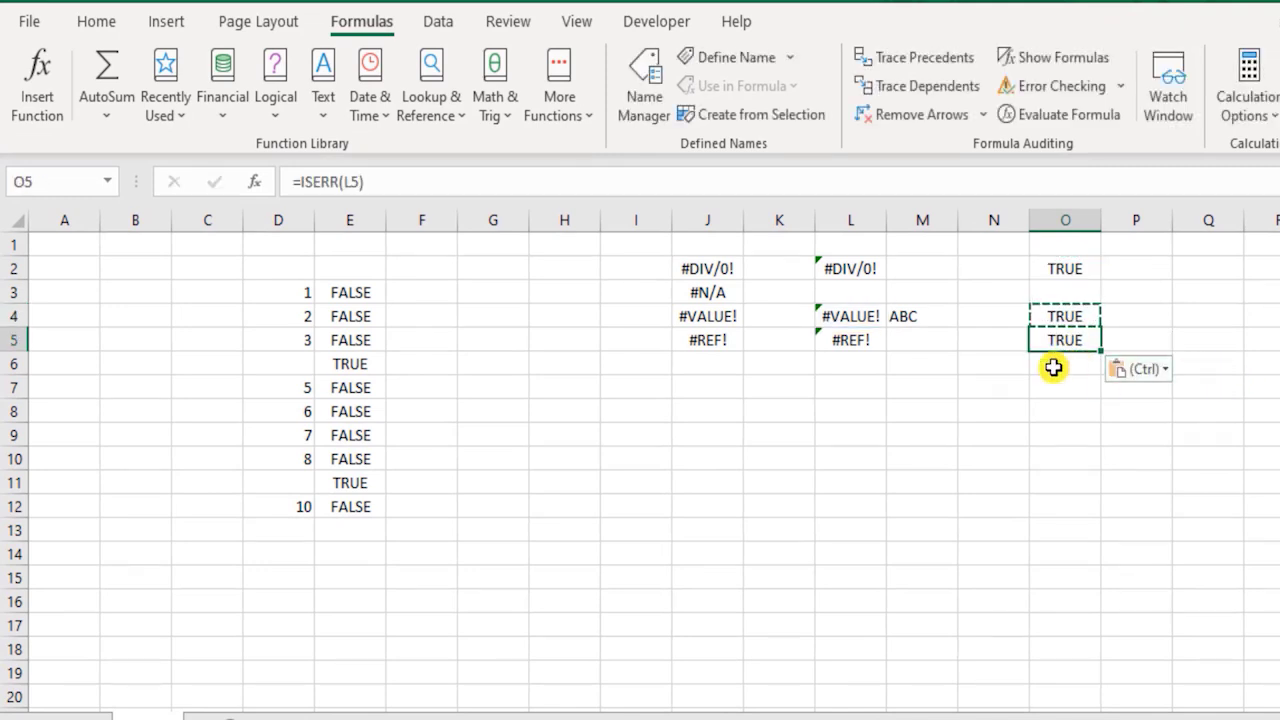
double_click(1061, 343)
key("Escape")
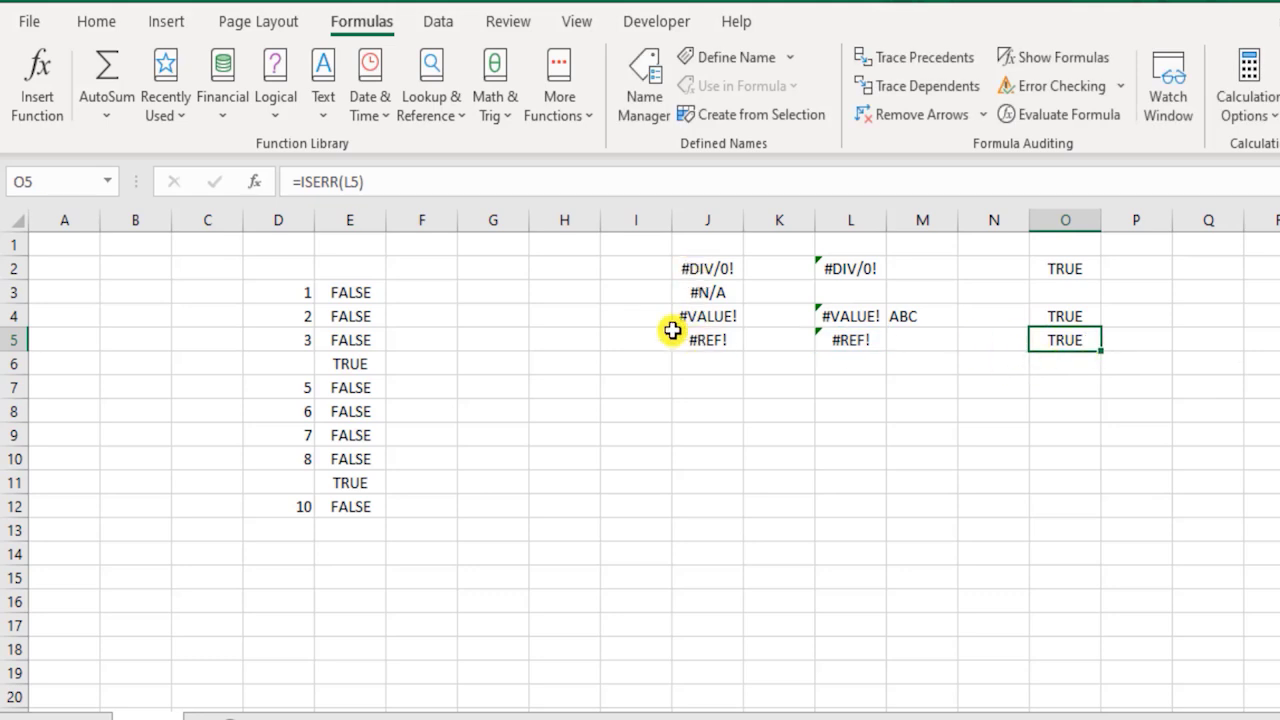
left_click(553, 275)
Enter =ISERR(J2) in H2 and fill it down through H5
type("=")
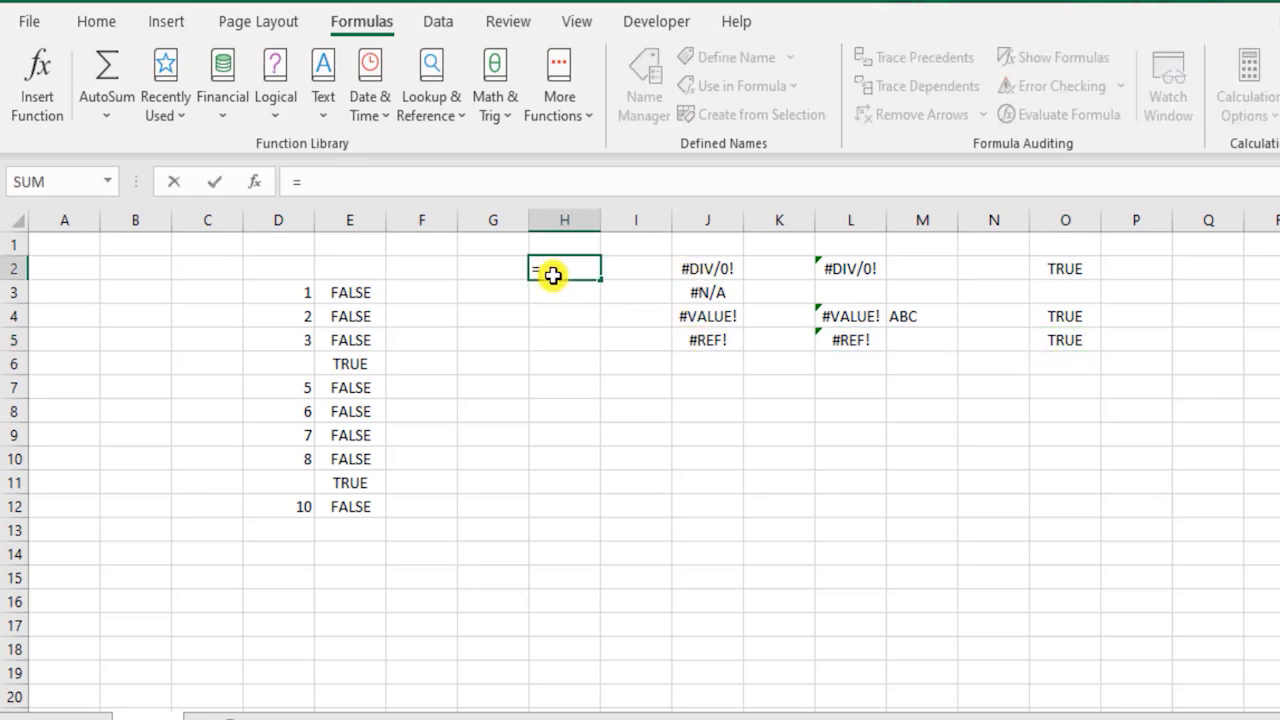
type("iserr")
key("Tab")
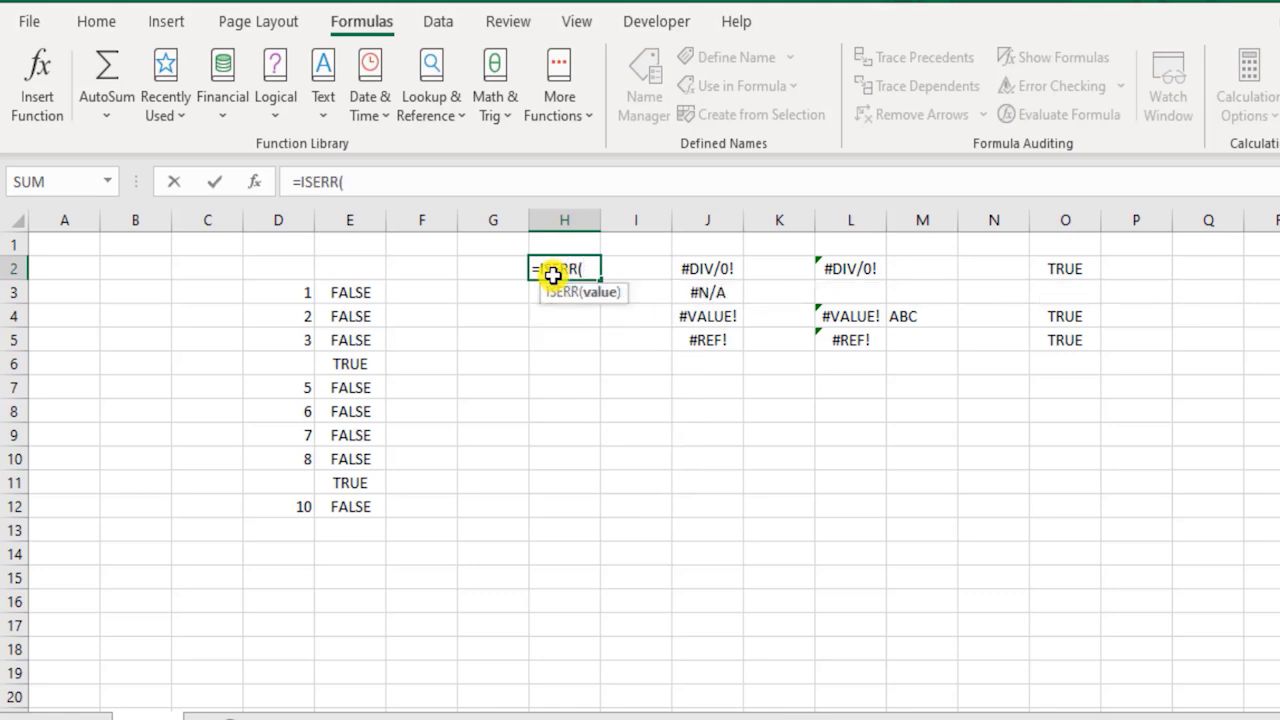
key("Right")
key("Right")
type(")")
key("ctrl+Return")
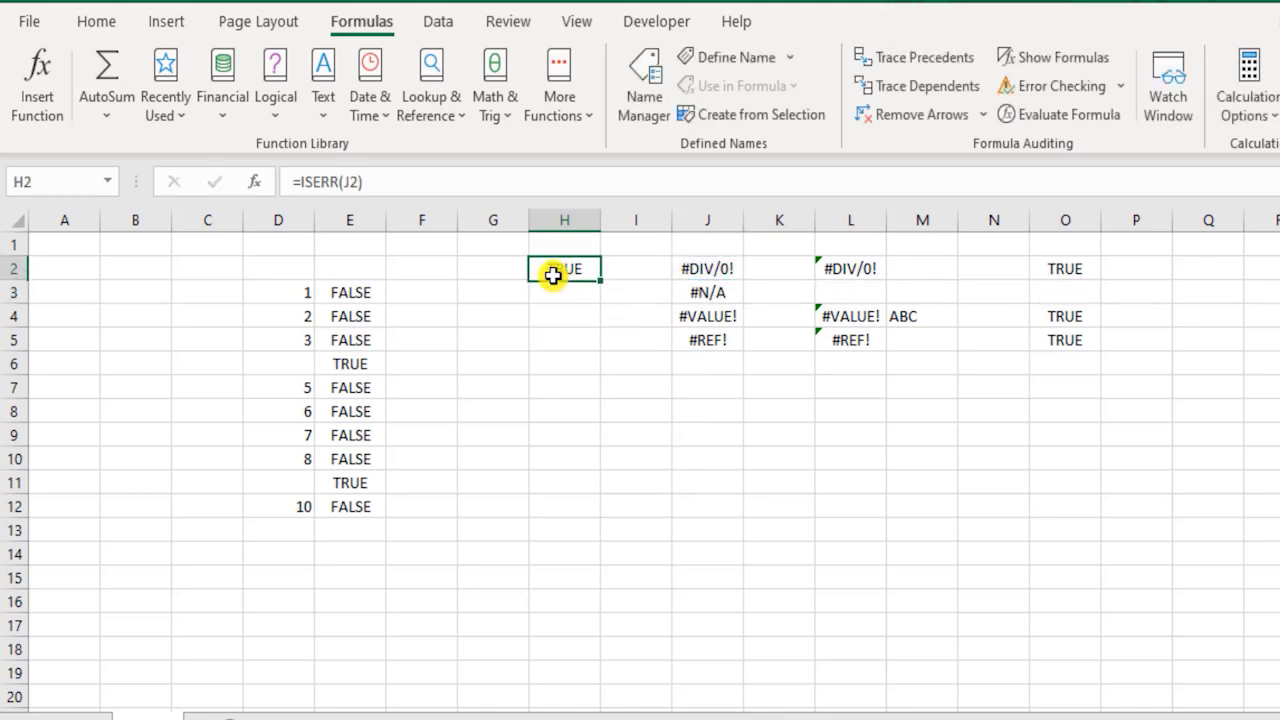
key("shift+Down")
key("shift+Down")
key("shift+Down")
key("ctrl+d")
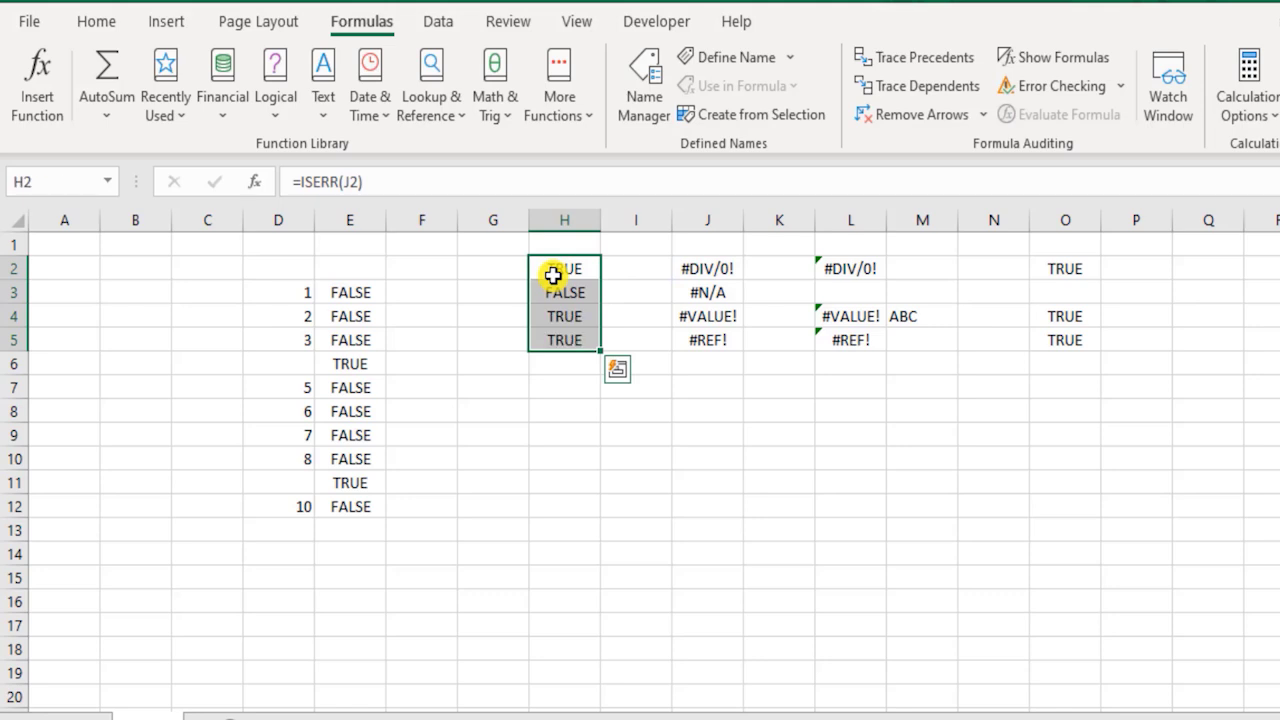
Check the #N/A result in H3, then retype the (J2) reference in H2's ISERR formula
left_click(705, 291)
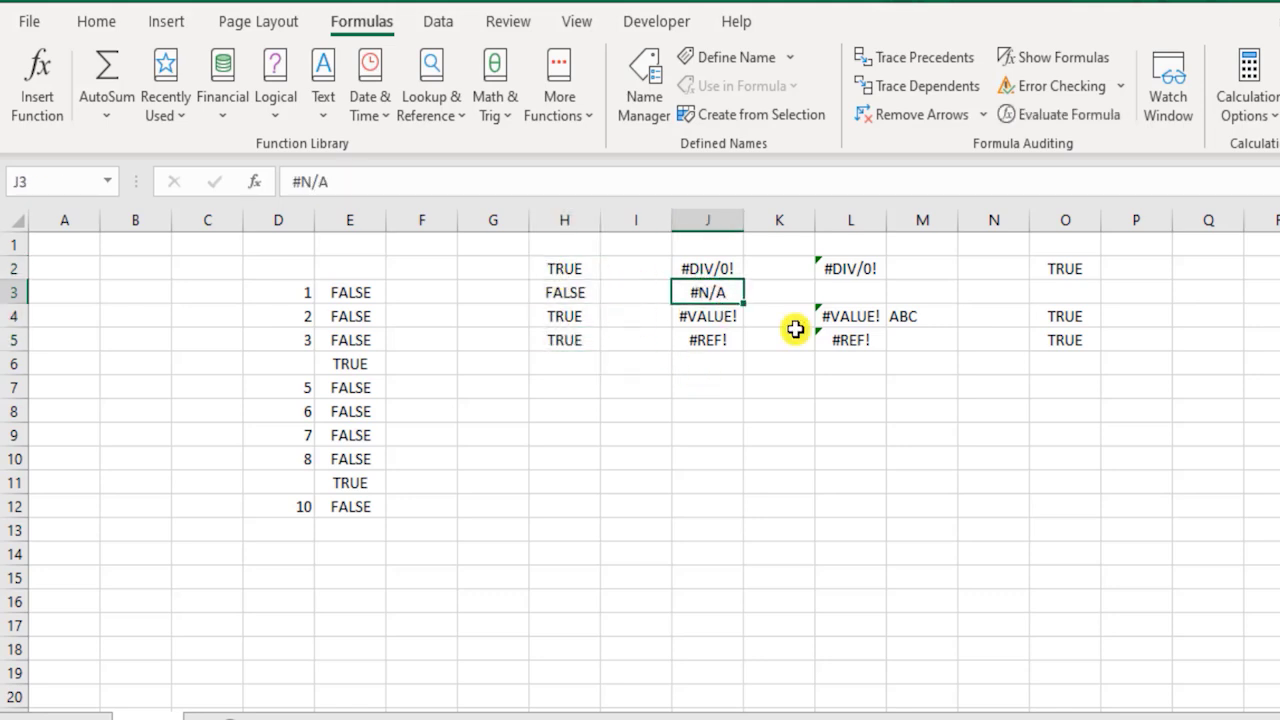
left_click(568, 293)
left_click(571, 274)
double_click(591, 273)
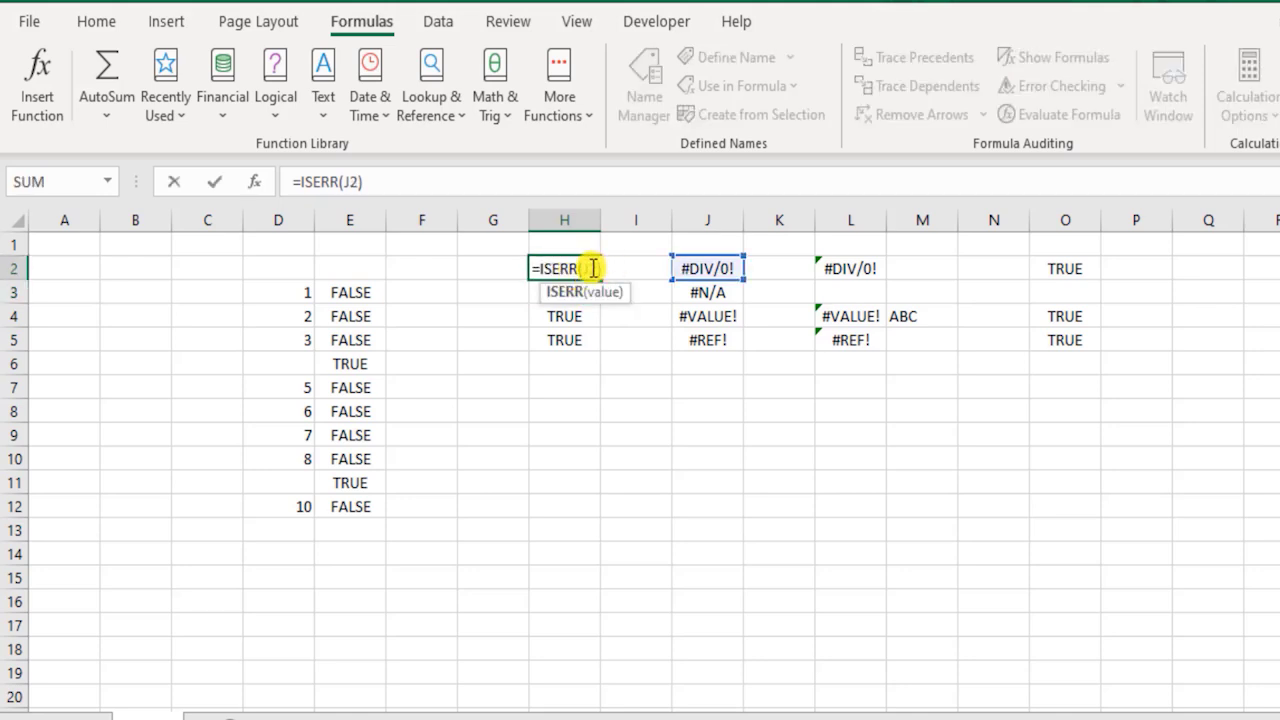
left_click(603, 272)
left_click(609, 270)
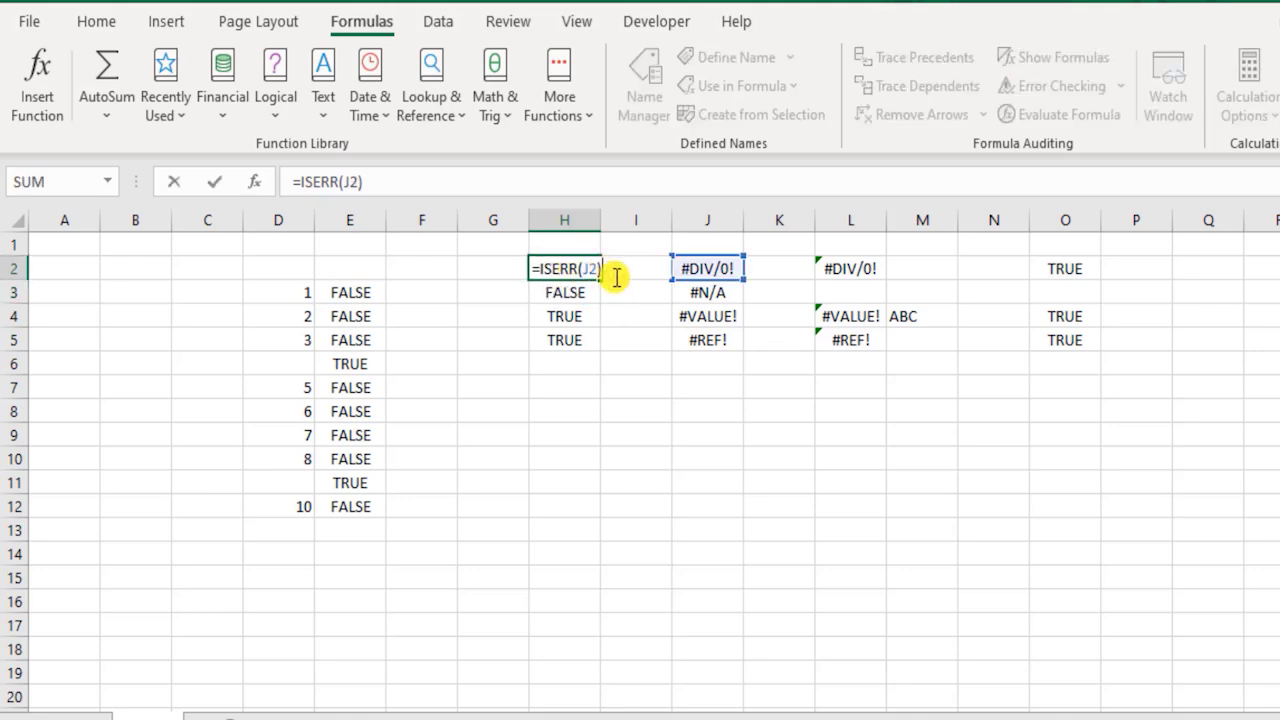
key("BackSpace")
key("BackSpace")
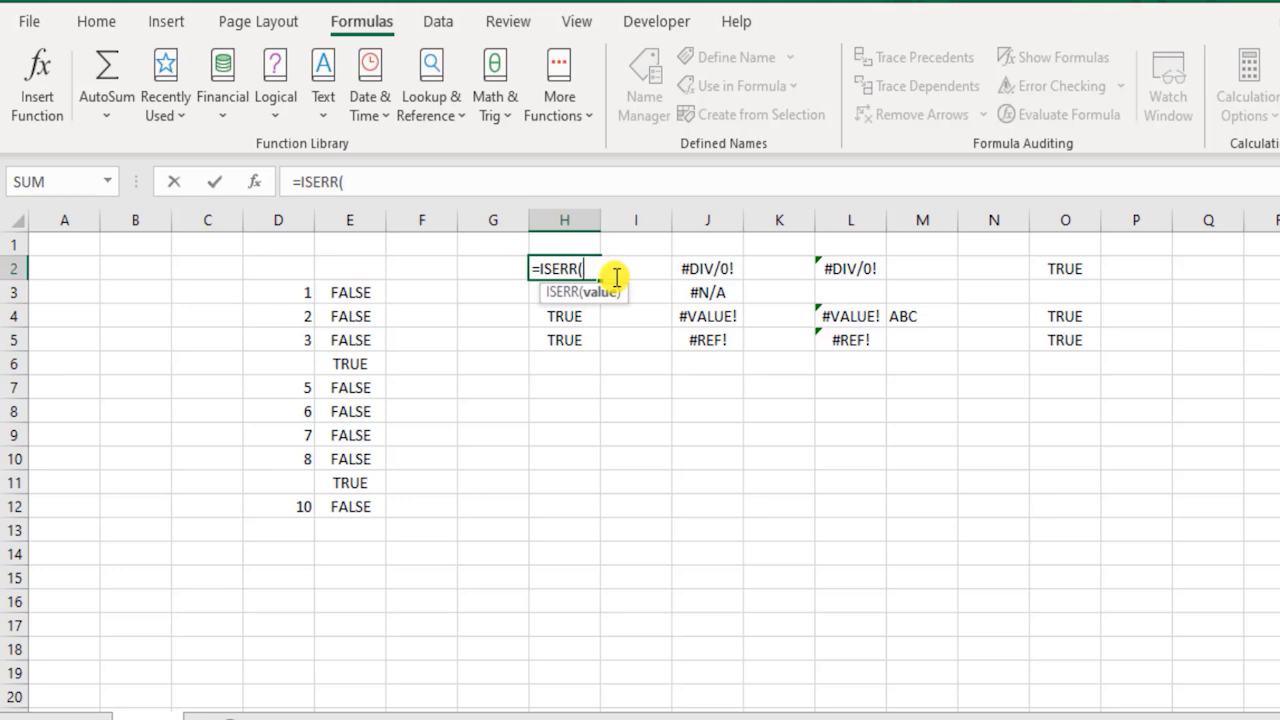
key("BackSpace")
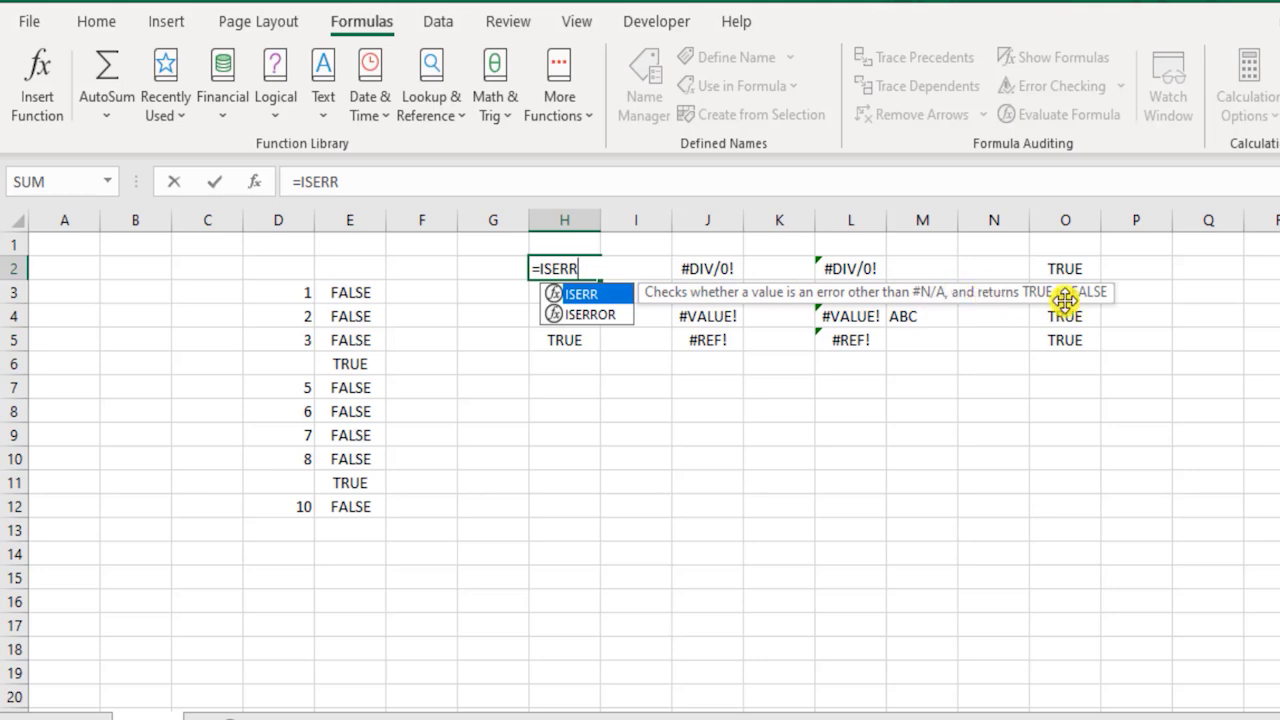
key("Escape")
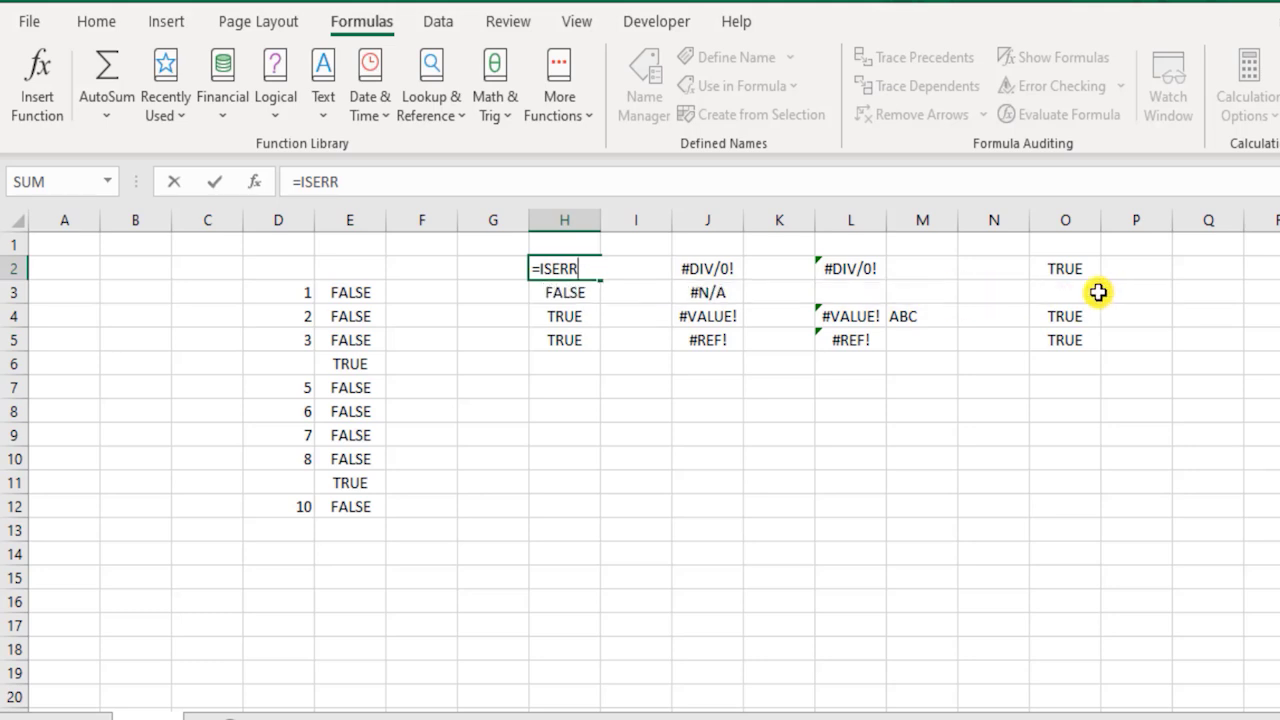
type("(J2)")
key("ctrl+Return")
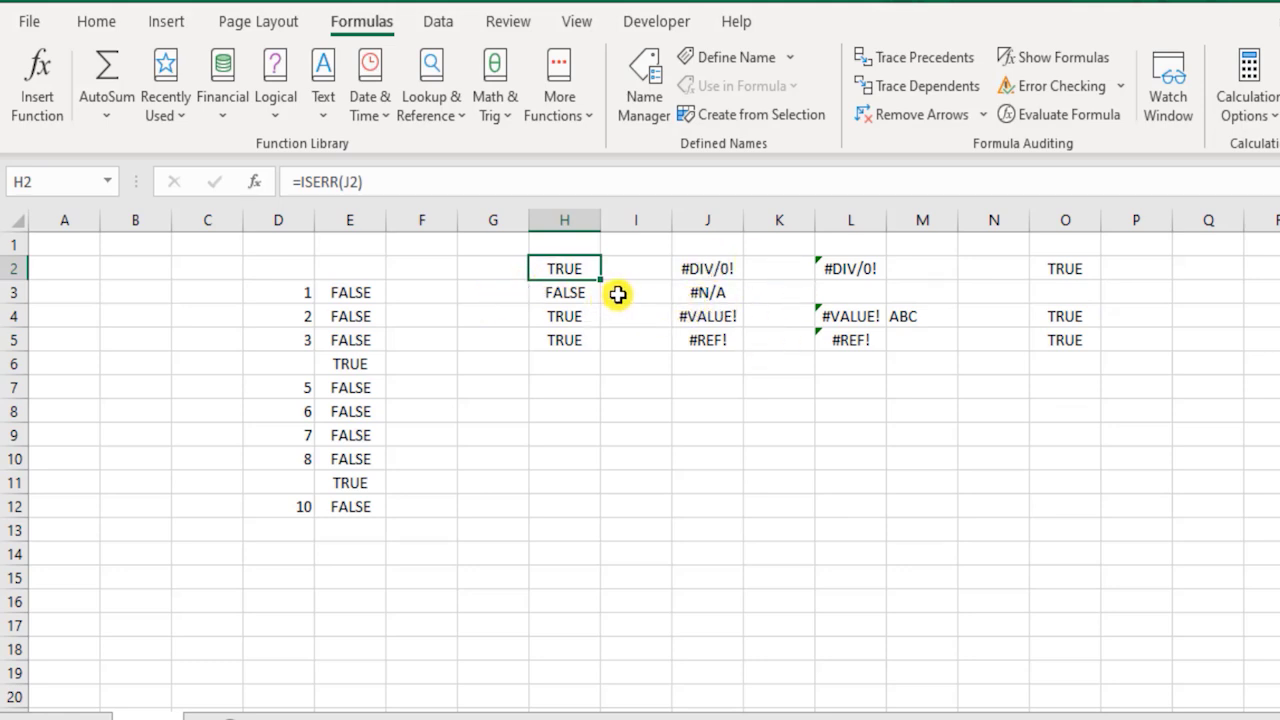
Compare the J2:J5 error cells with their ISERR results in column H
left_click(732, 292)
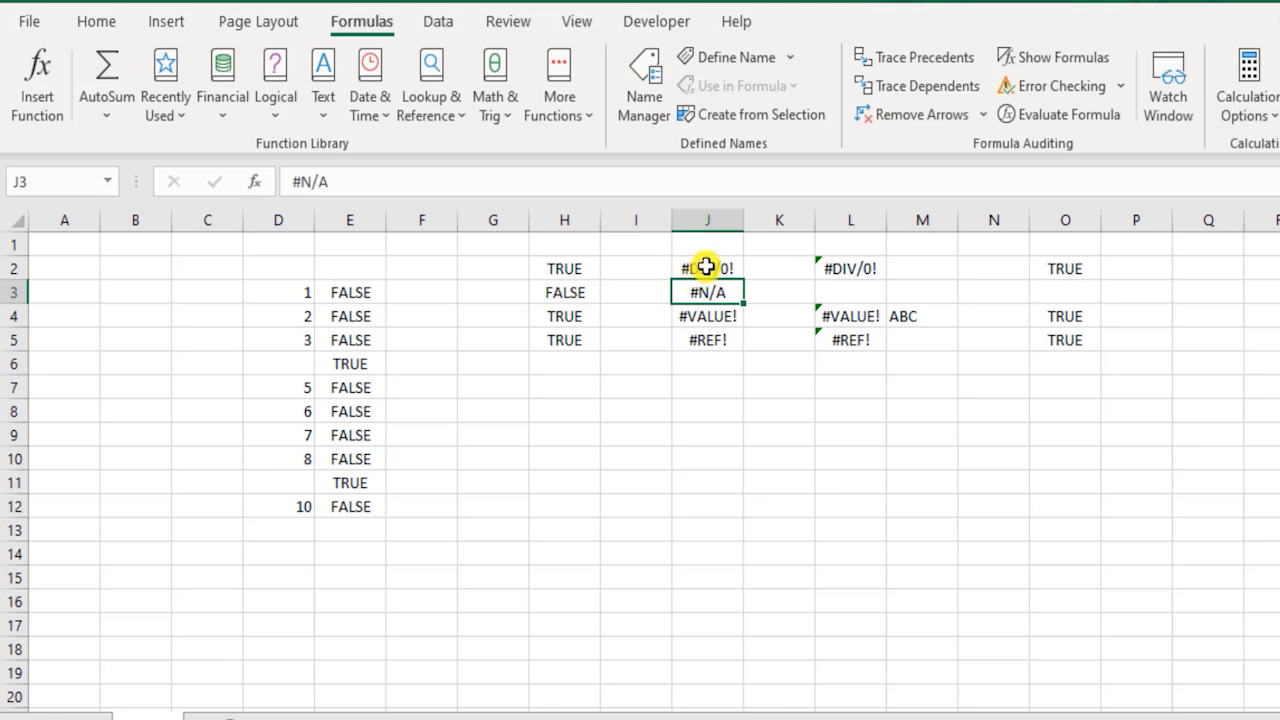
left_click(706, 267)
left_click_drag(718, 316, 714, 340)
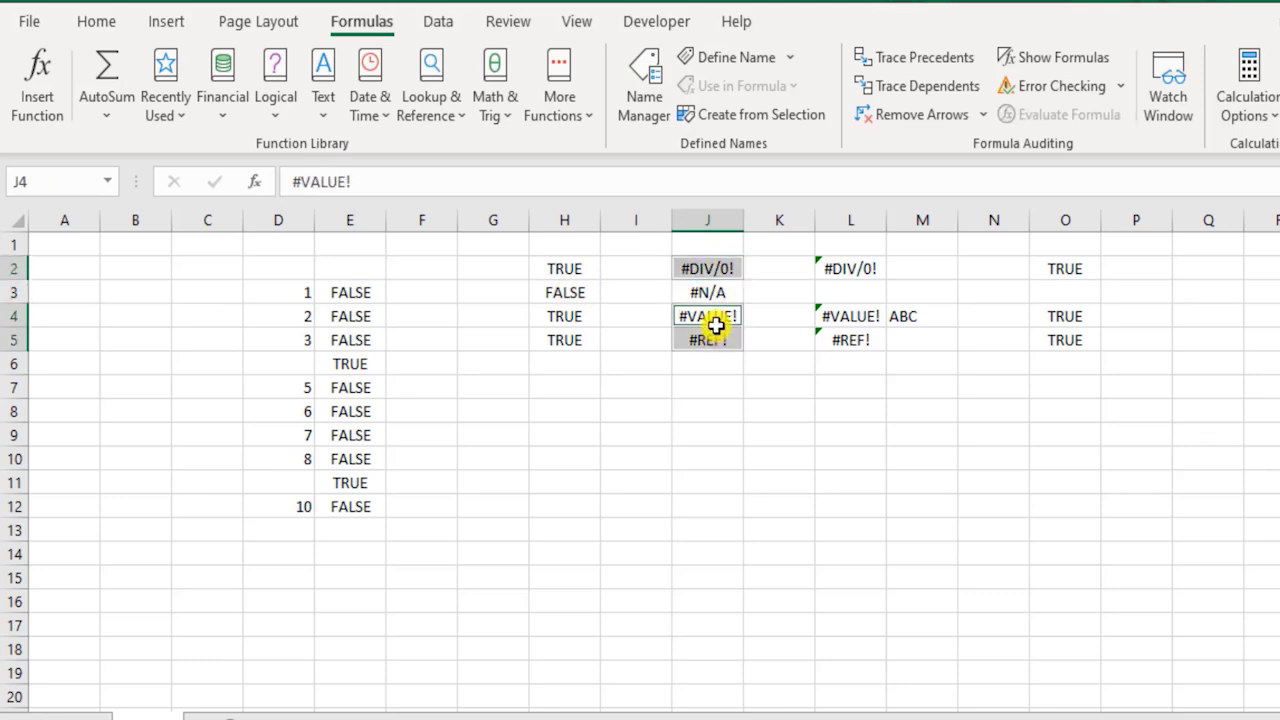
left_click(589, 413)
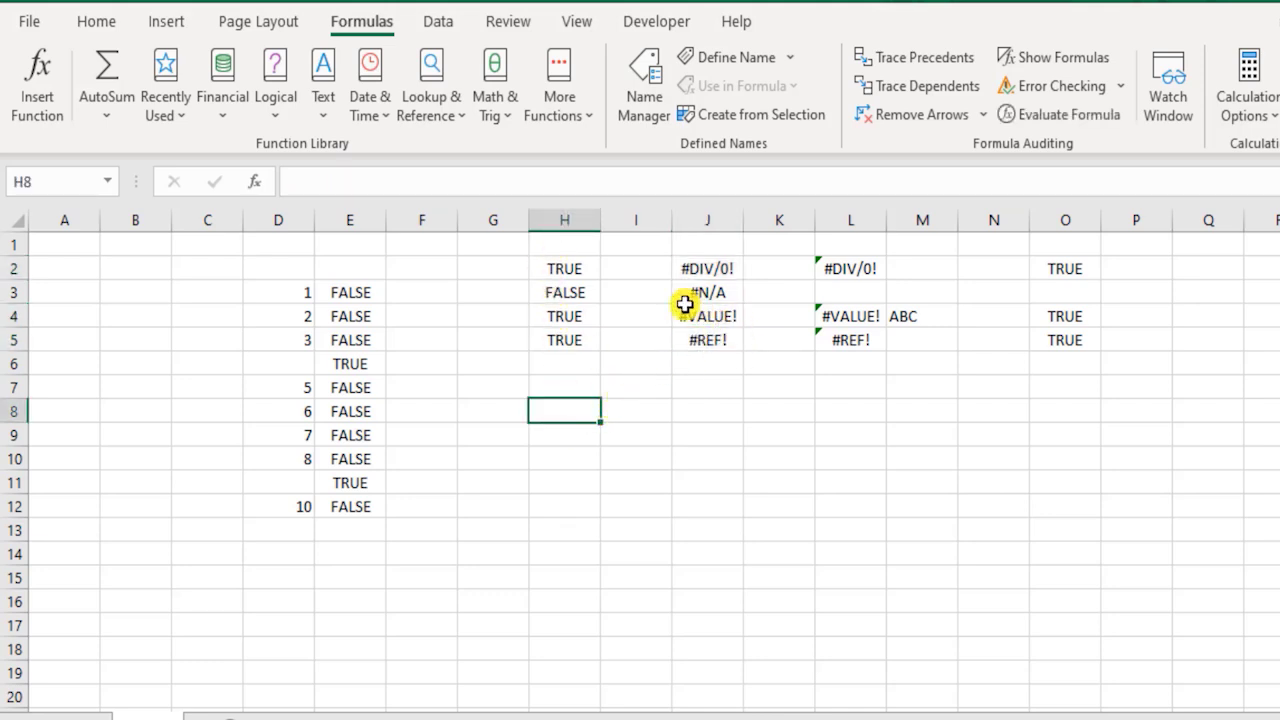
left_click_drag(561, 292, 732, 292)
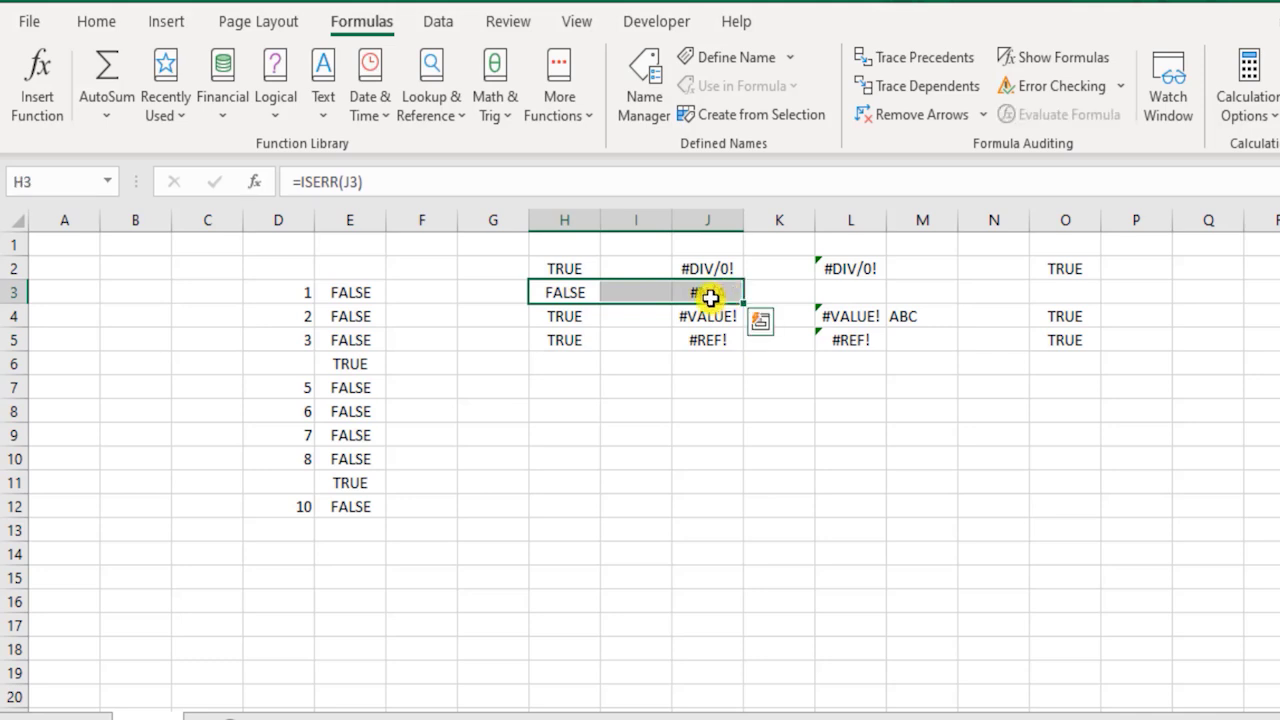
left_click(711, 292)
left_click(570, 271)
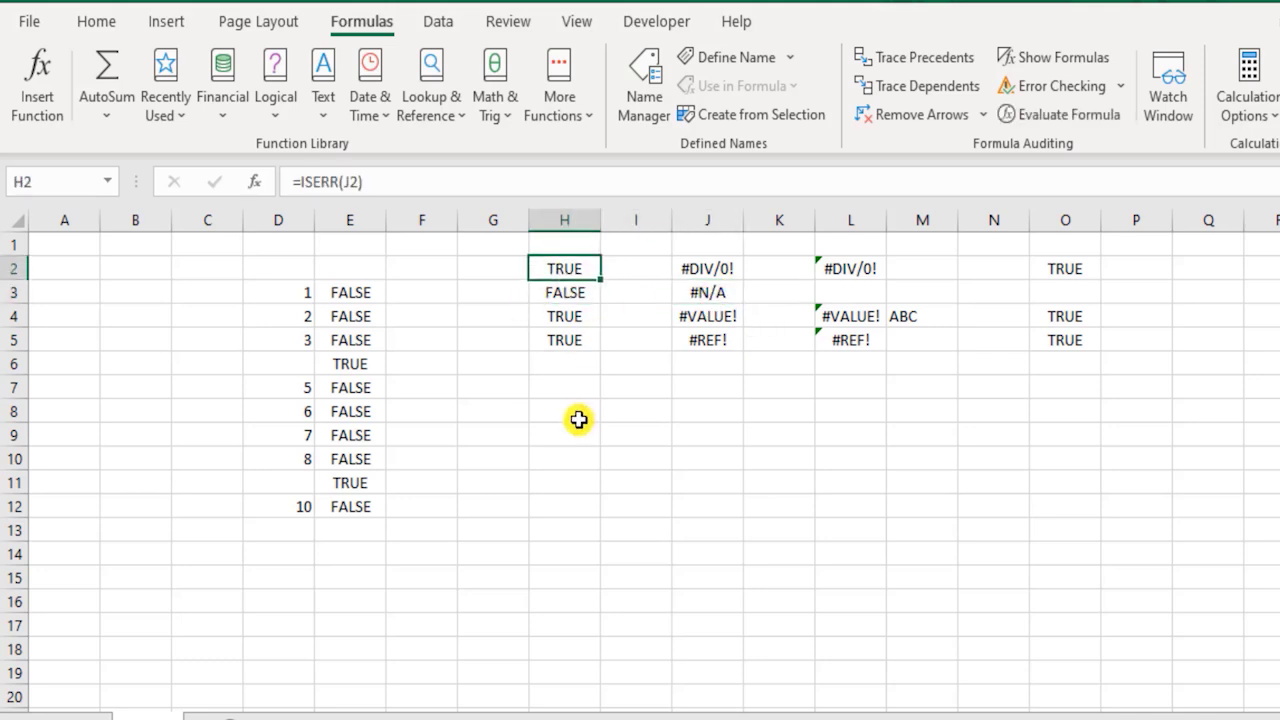
Enter =ISERROR(J2) in H7, which returns TRUE for the #DIV/0! error
left_click(575, 387)
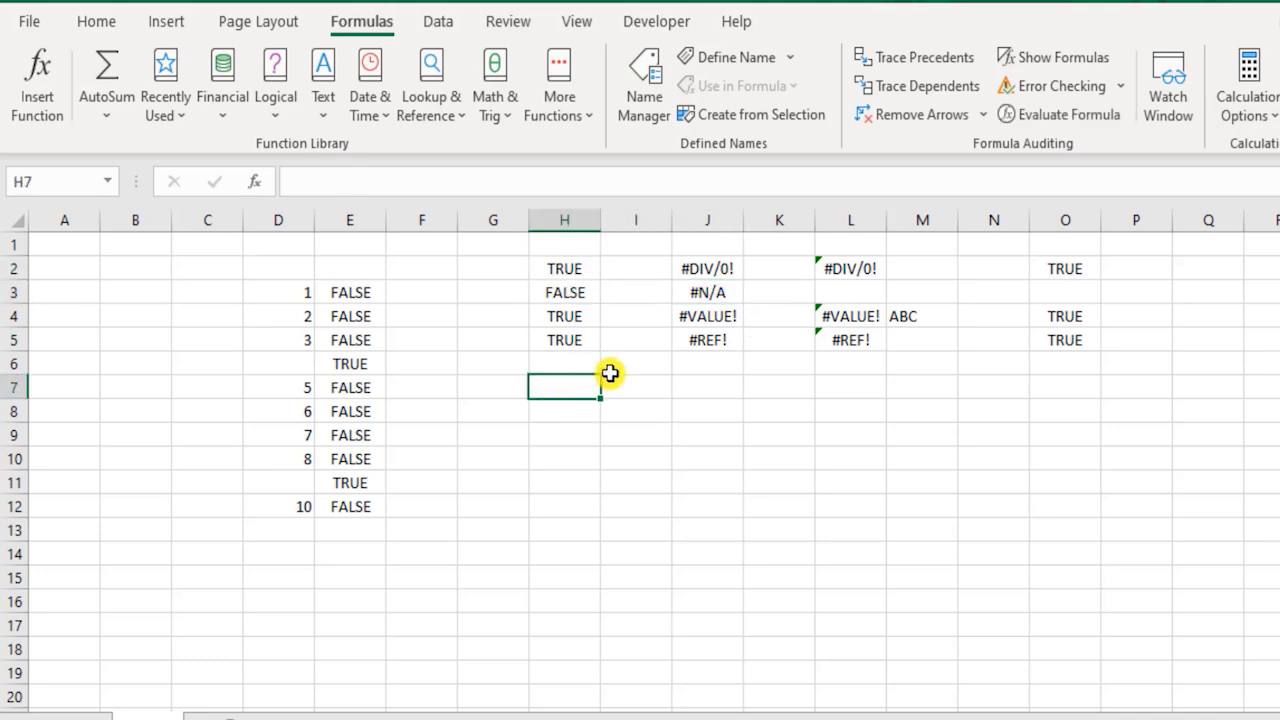
type("=")
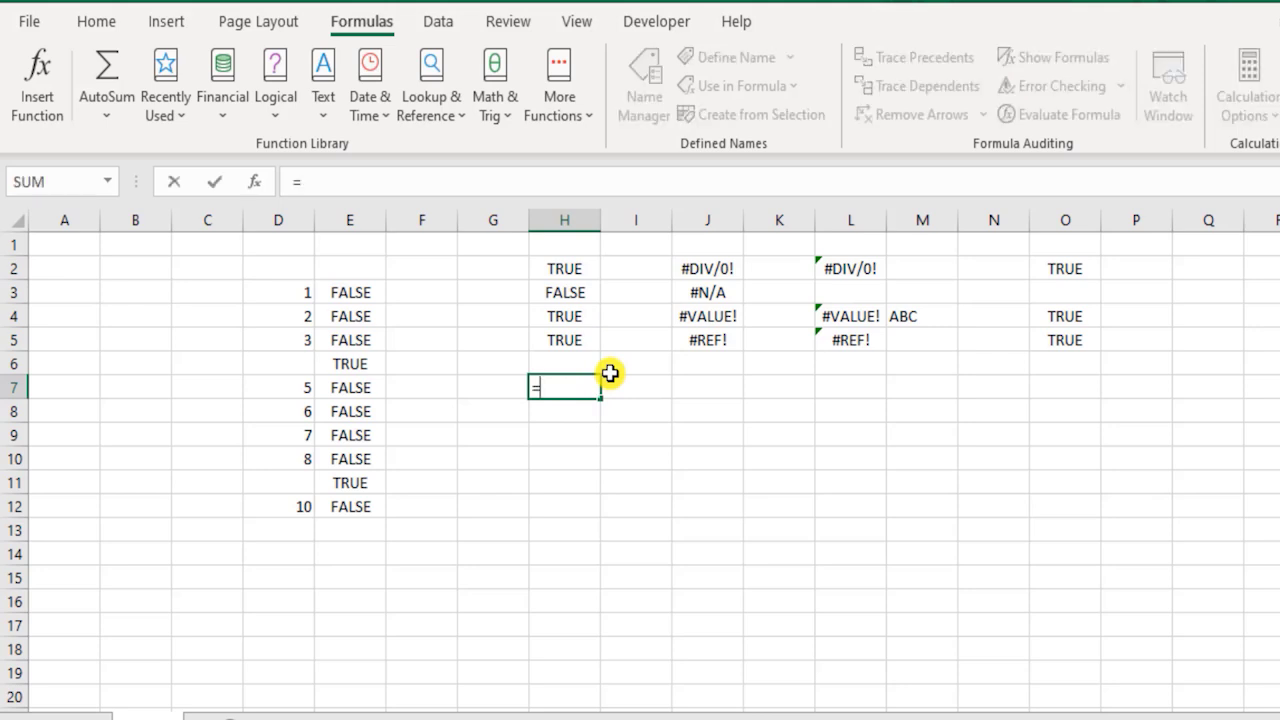
type("ISERR")
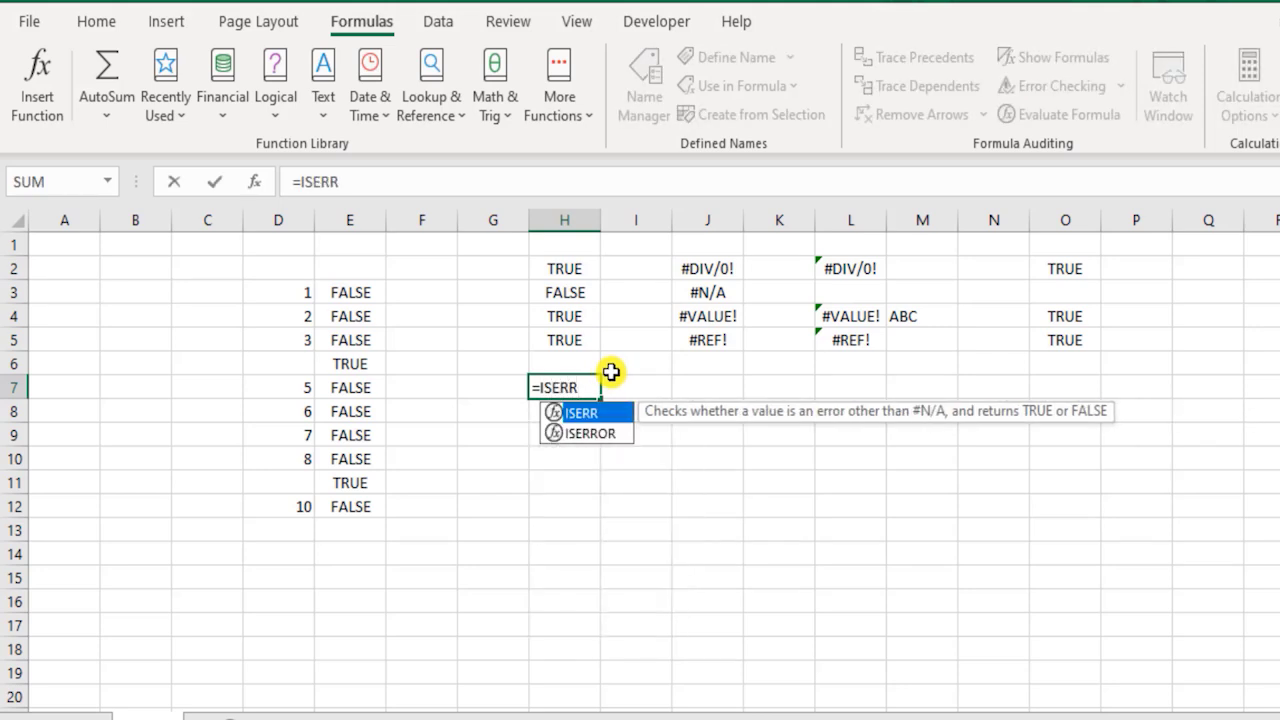
key("Down")
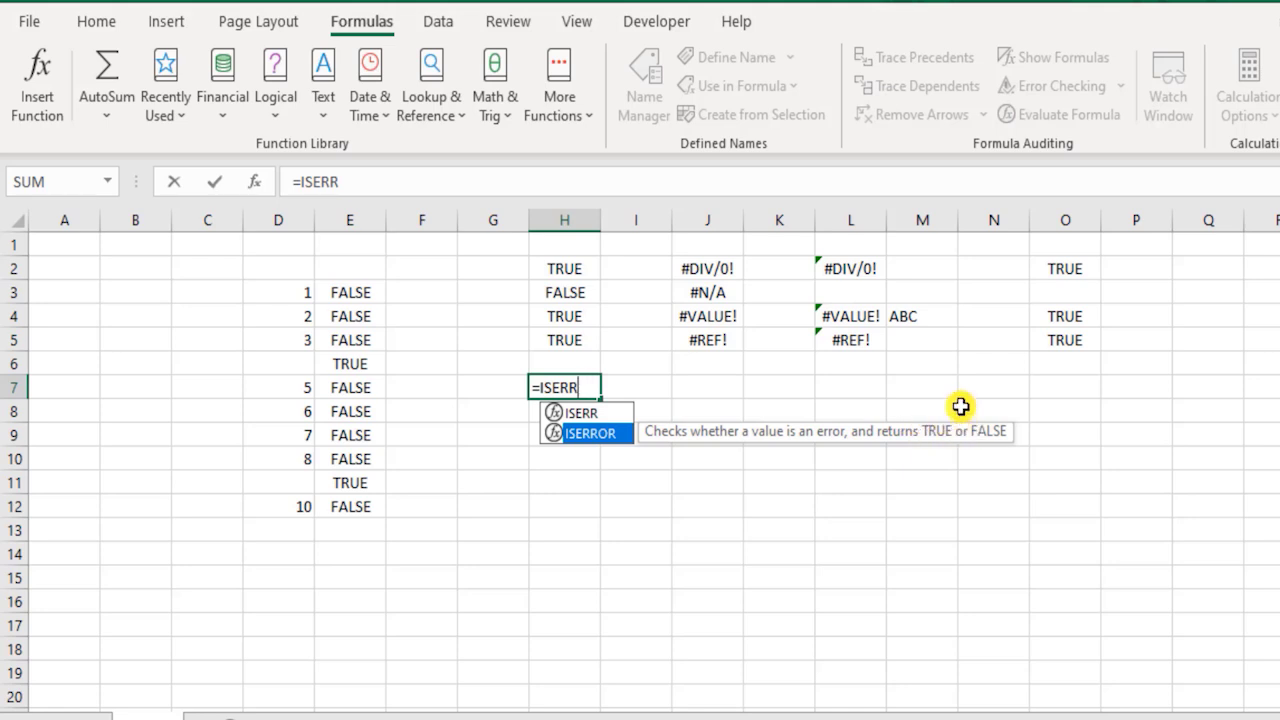
key("Tab")
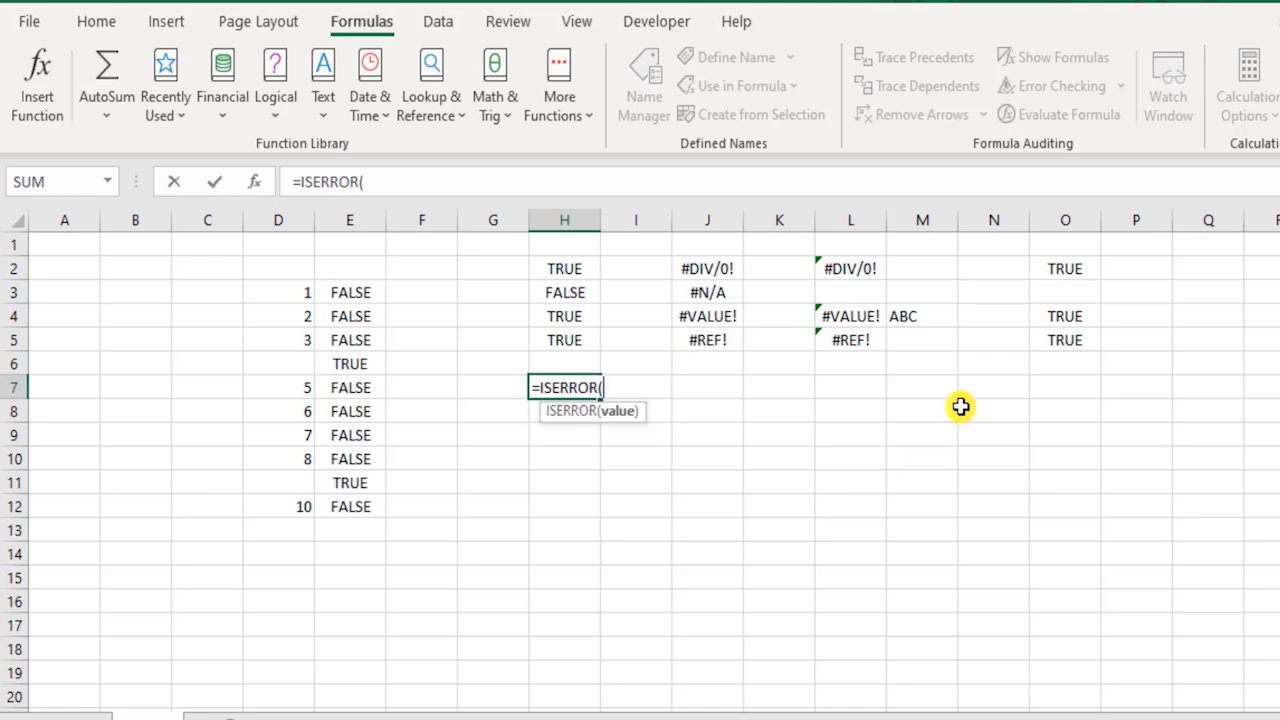
left_click(722, 265)
type(")")
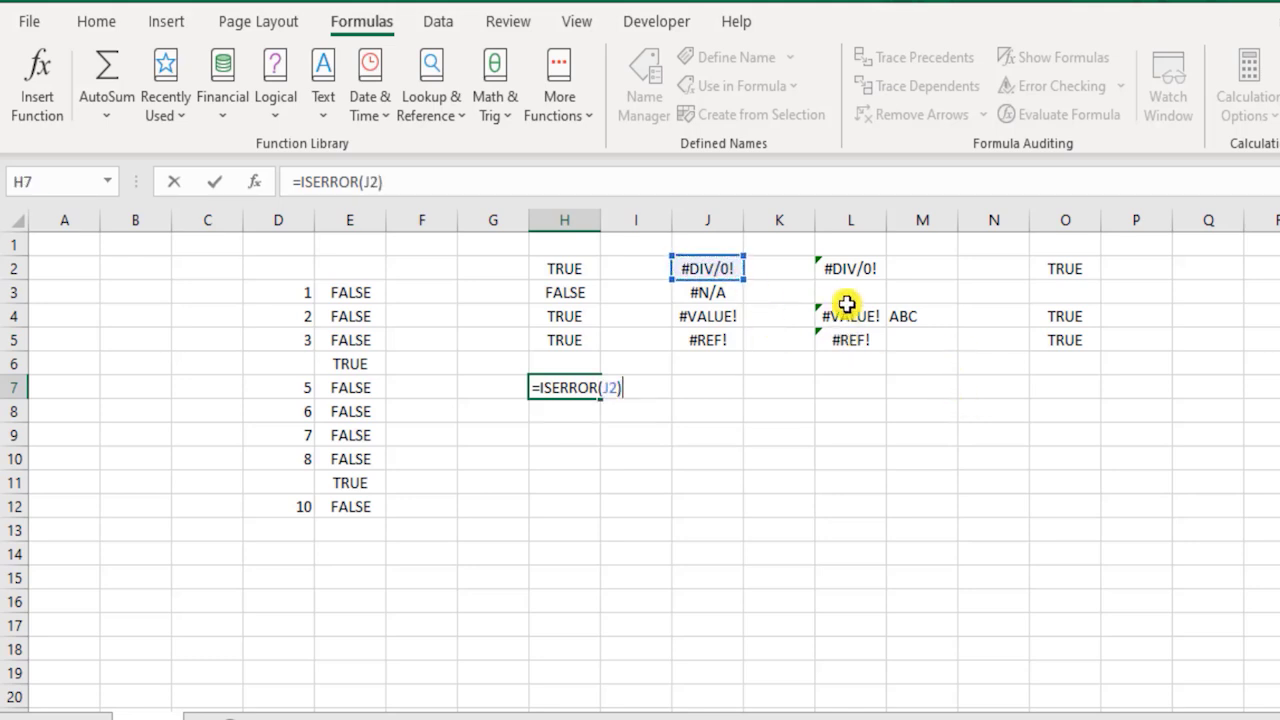
key("Return")
key("Up")
key("Up")
key("Up")
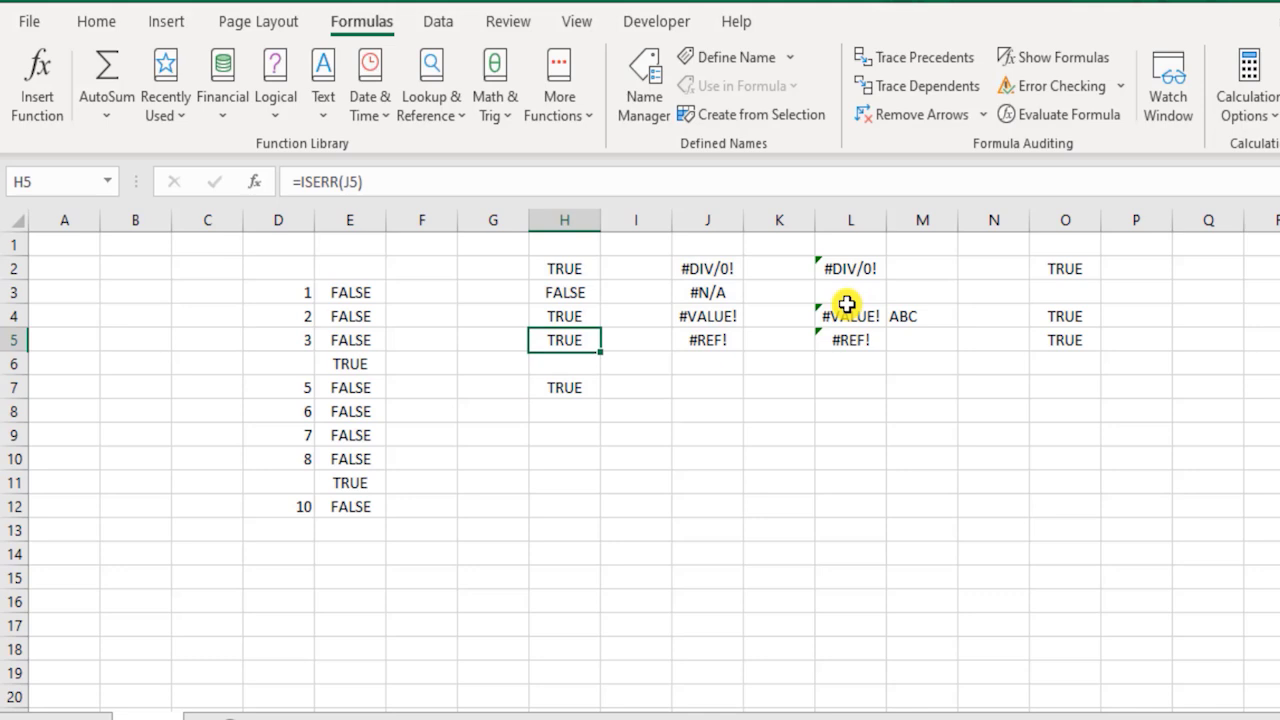
Delete the ISERROR formula from H7, keeping the ISERR results in H2:H5
key("shift+Up")
key("shift+Up")
key("shift+Up")
key("Delete")
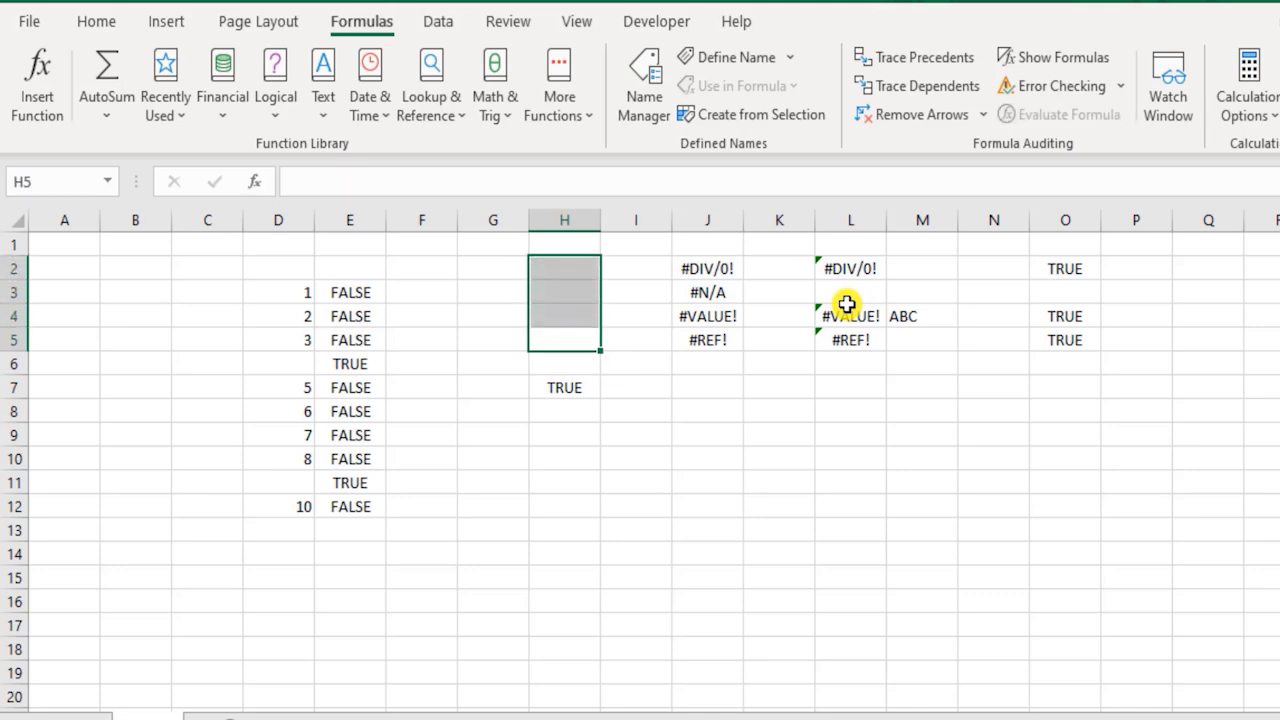
key("Down")
key("Down")
key("Down")
key("Up")
key("Delete")
key("Up")
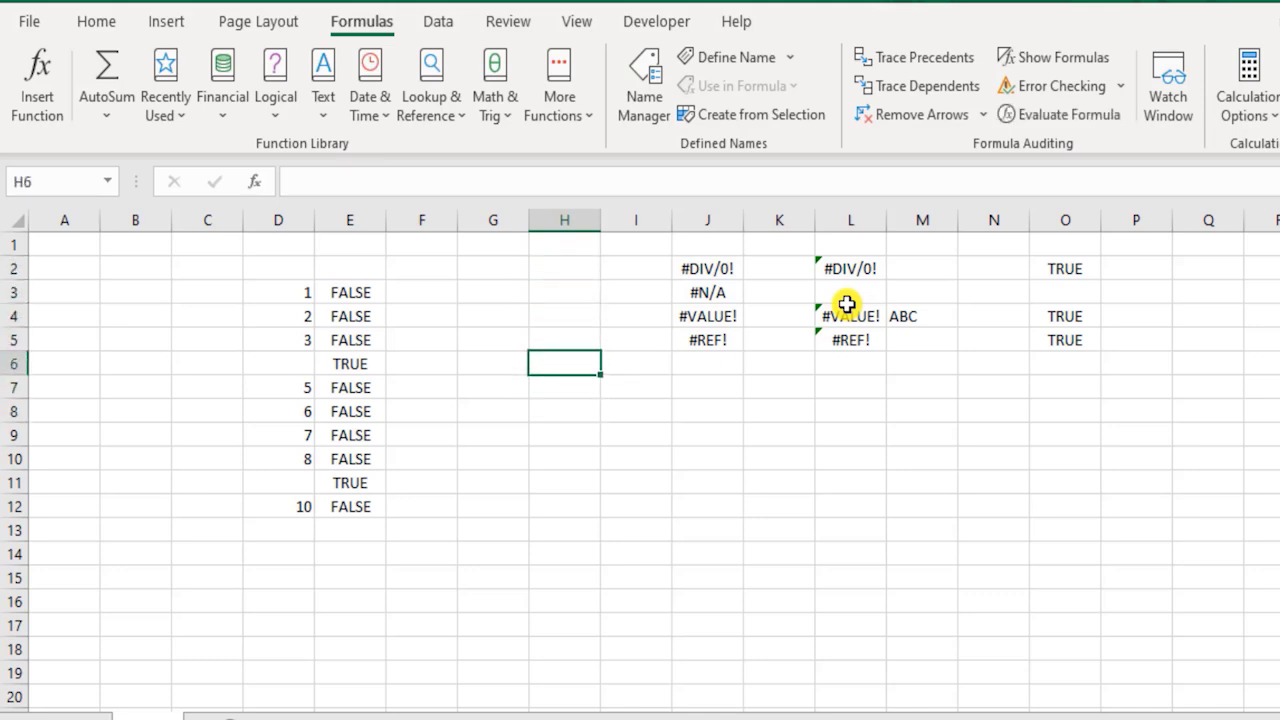
key("Up")
key("Up")
key("Up")
key("ctrl+z")
key("ctrl+z")
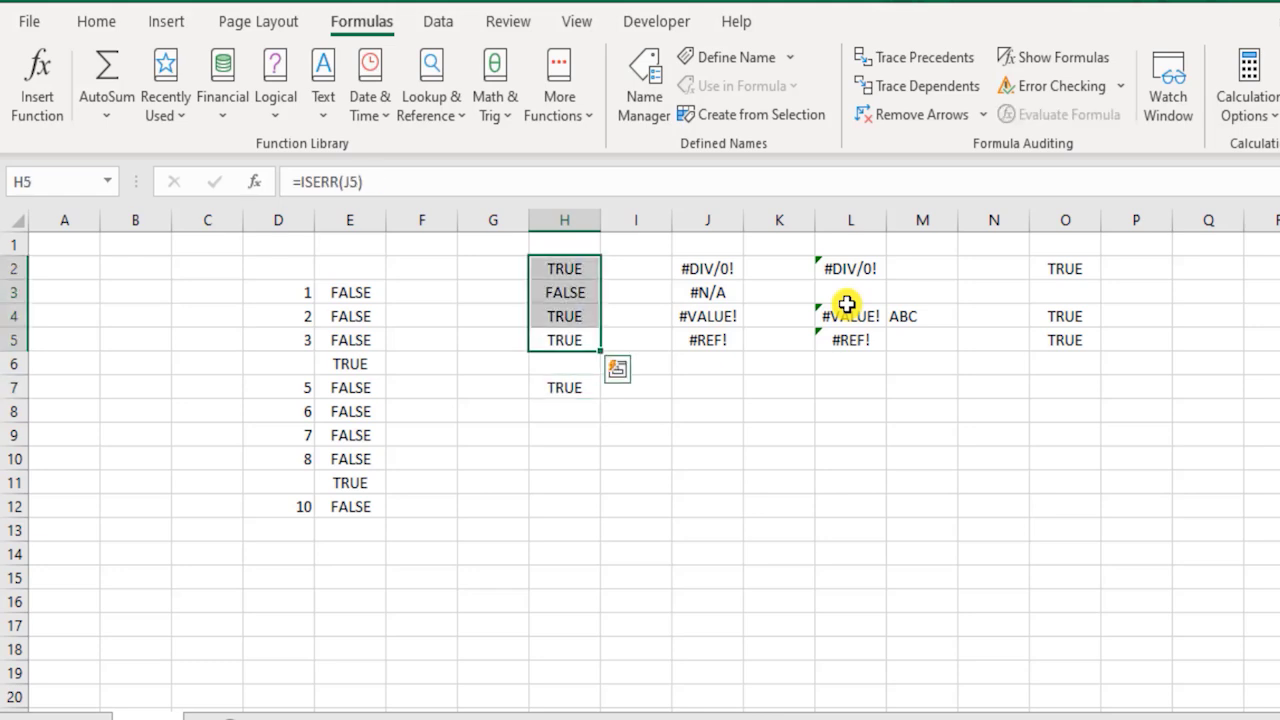
key("Down")
key("Down")
key("Down")
key("Up")
key("Delete")
key("Up")
key("Up")
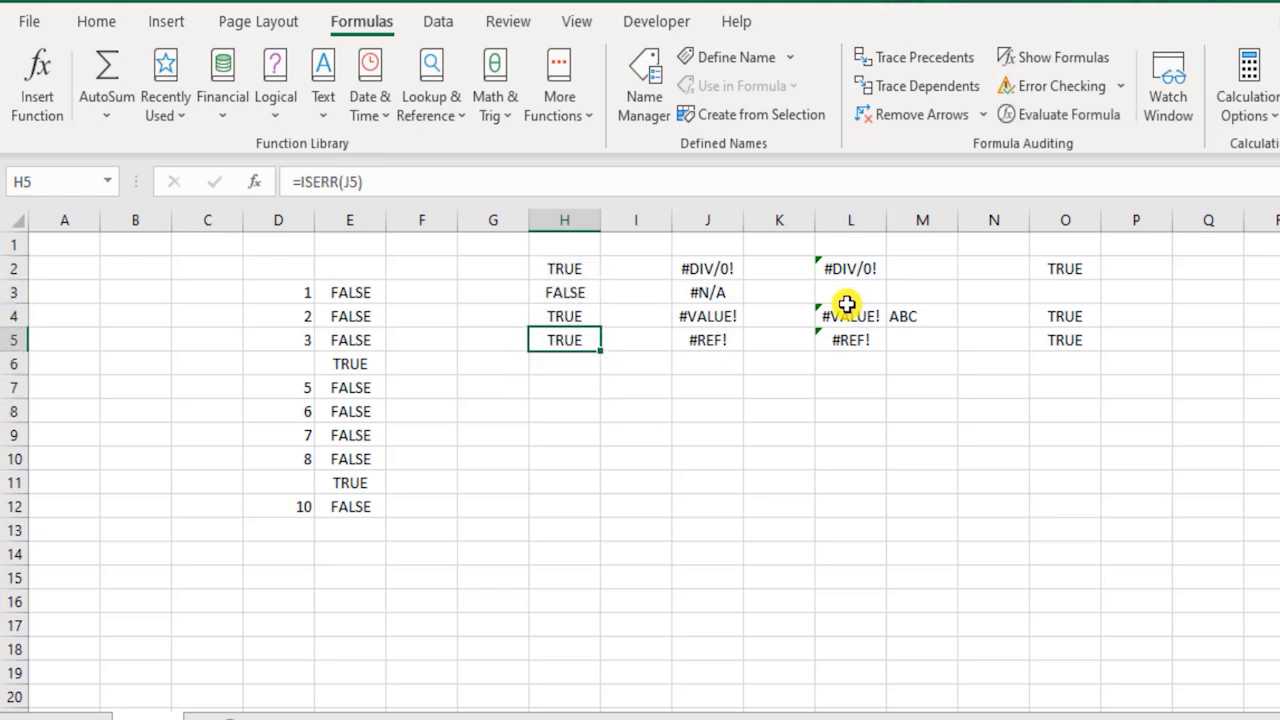
key("Up")
key("Up")
key("Up")
key("Up")
Enter ISERR() as the heading in H1
type("ISE")
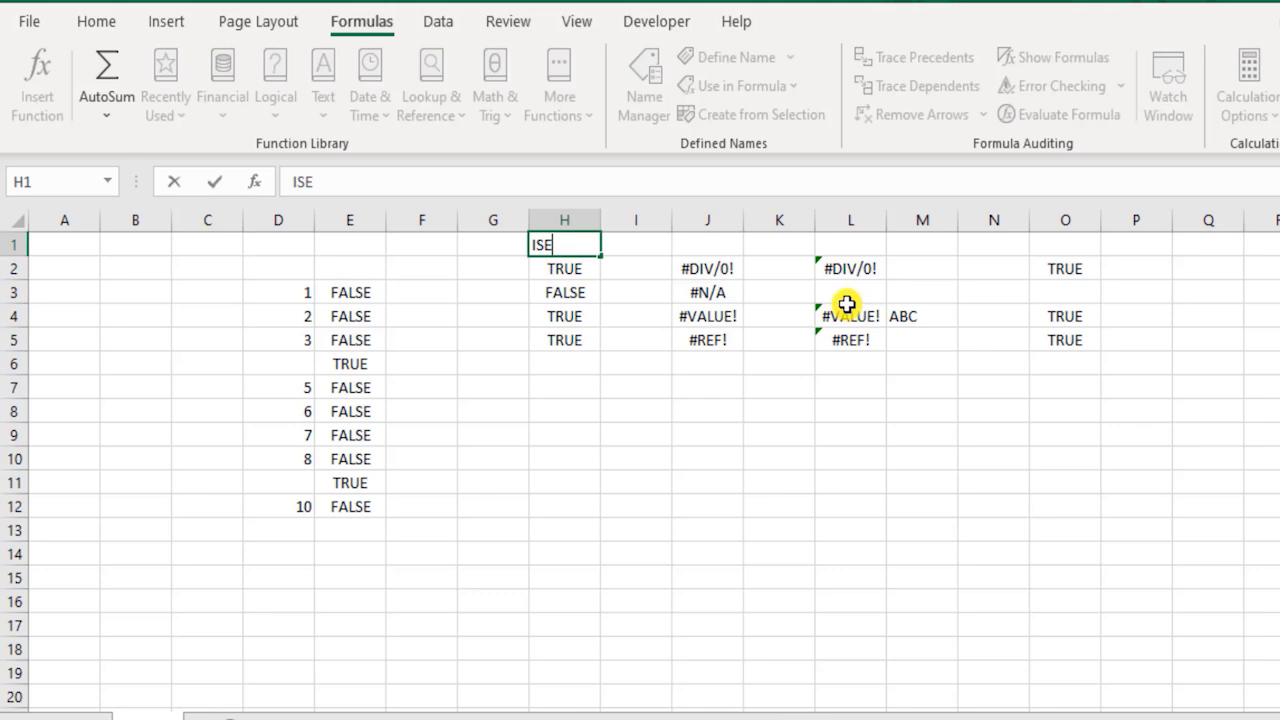
key("Return")
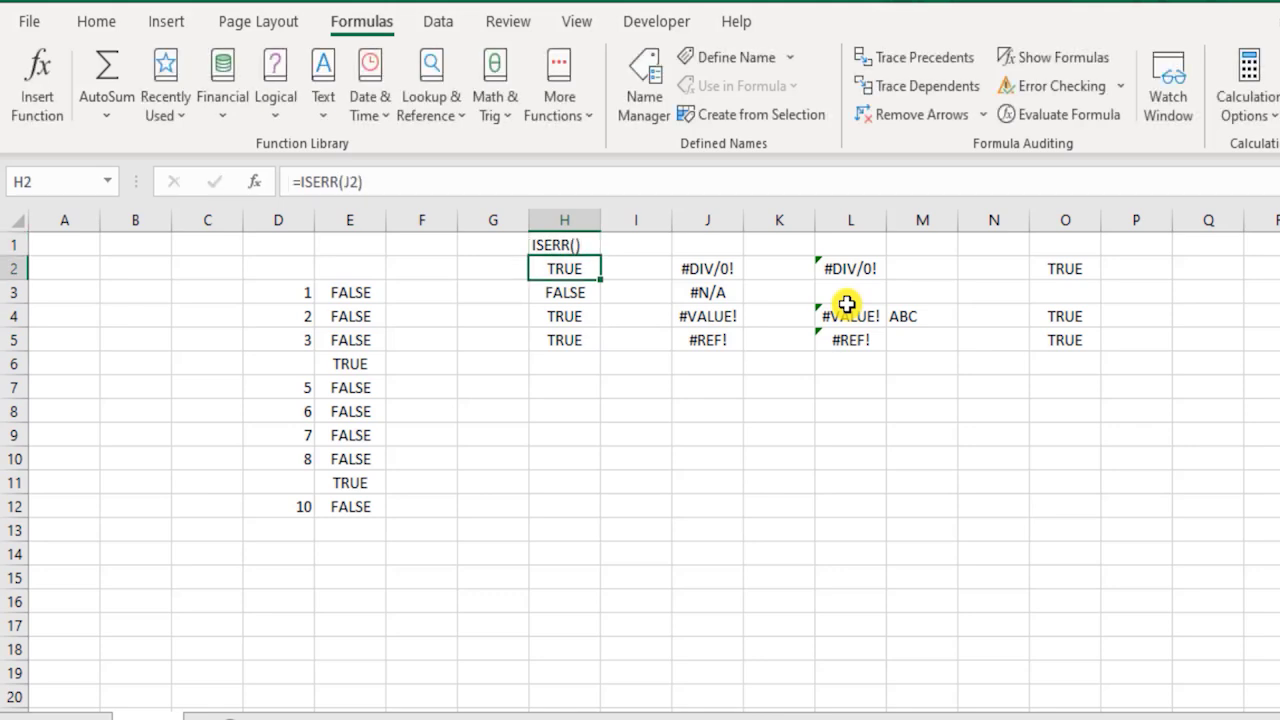
key("Up")
Move the error values from J2:J5 into G2:G5
key("Right")
key("Right")
key("Down")
key("shift+Down")
key("shift+Down")
key("shift+Down")
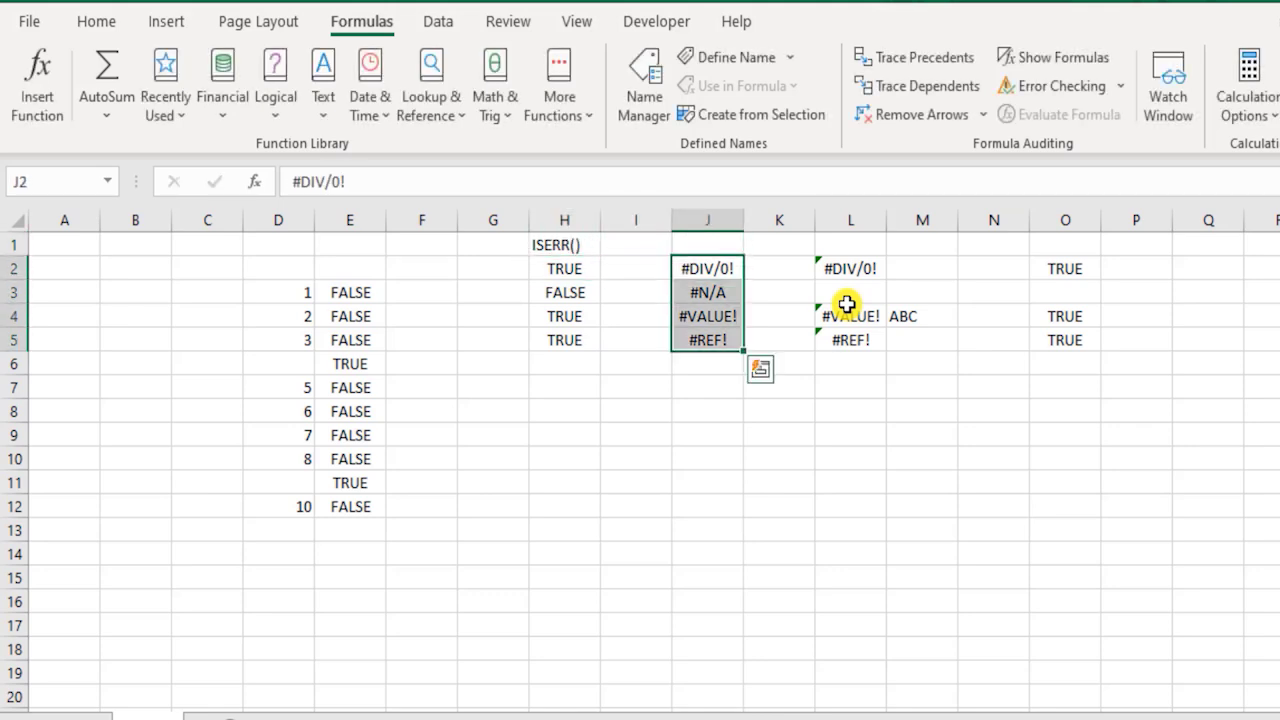
key("ctrl+c")
key("Left")
key("Left")
key("Left")
key("ctrl+v")
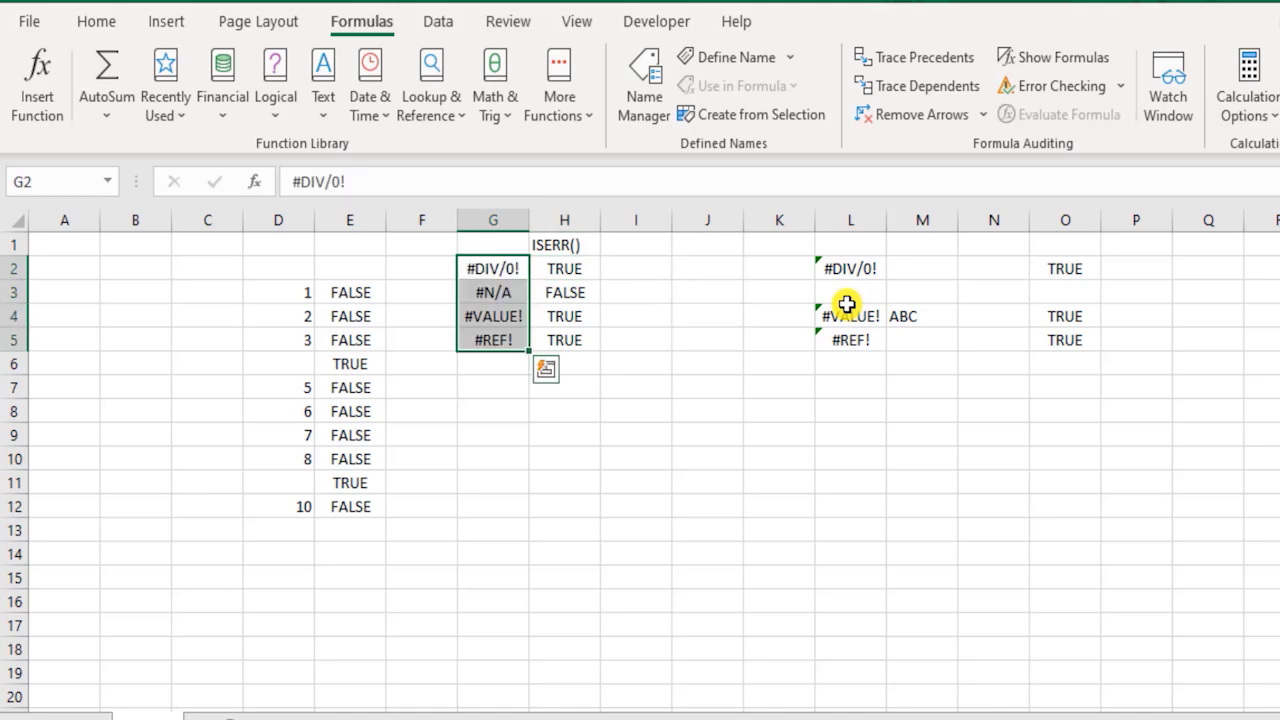
Start typing the ISERROR() heading in I1
key("Right")
key("Up")
key("Right")
type("I")
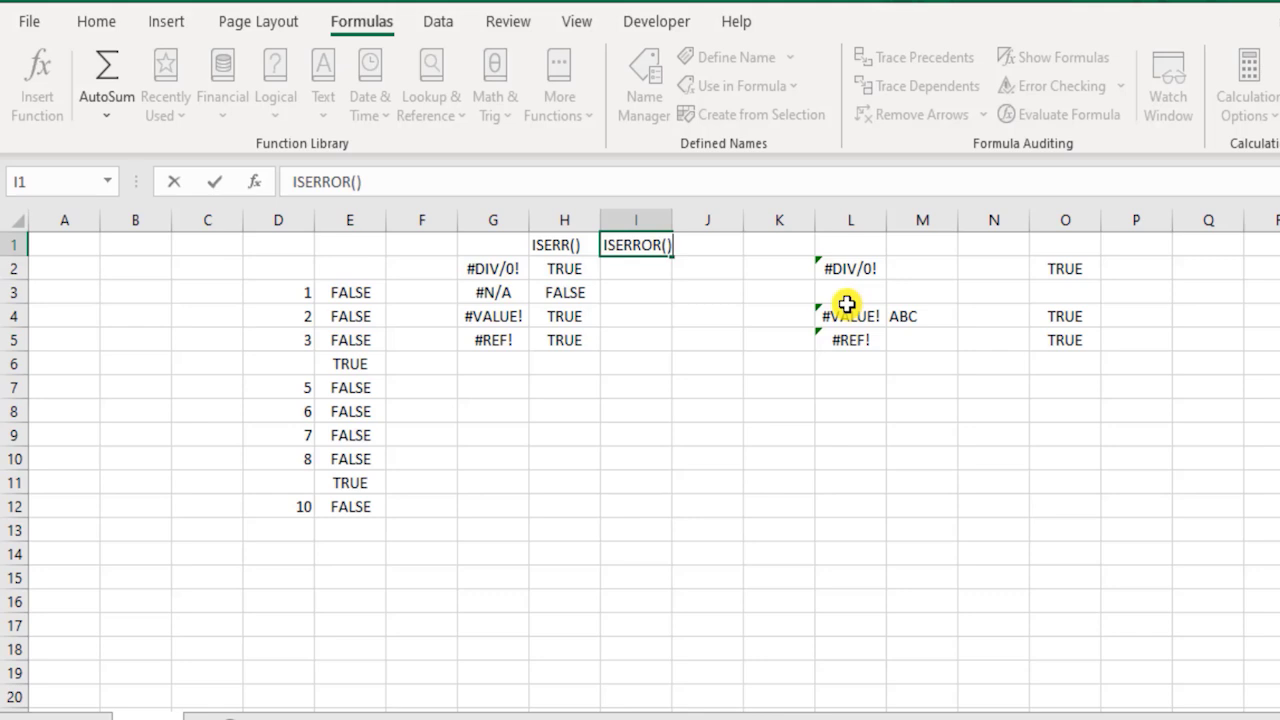
Head column I ISERROR() and fill =ISERROR(G2) down through I2:I5
key("Return")
type("=")
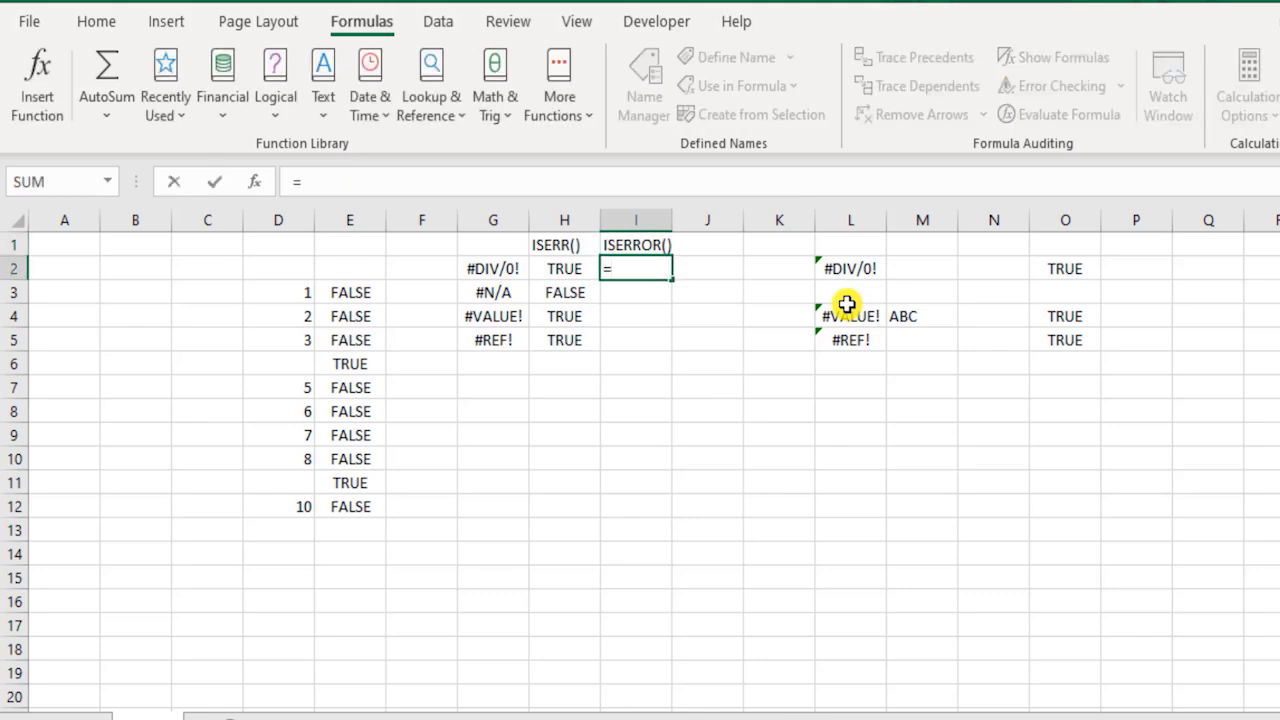
type("iserr")
key("Tab")
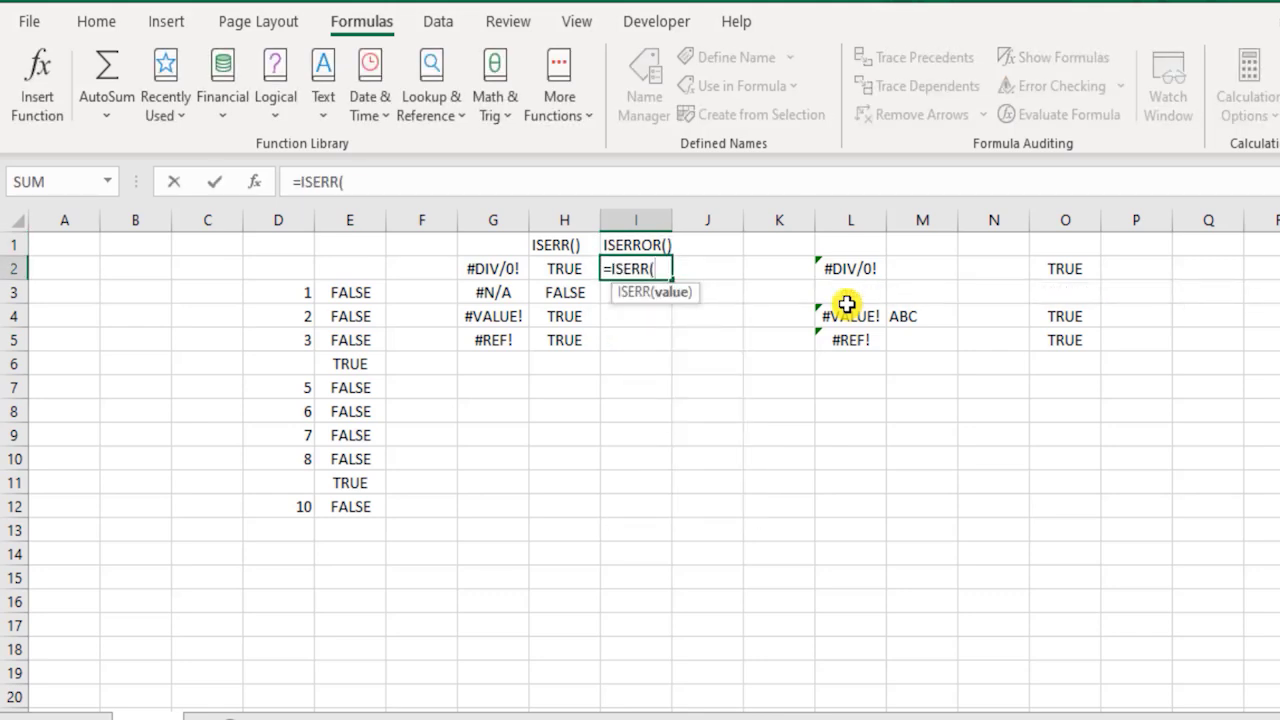
key("BackSpace")
key("Down")
key("Tab")
key("Left")
key("Left")
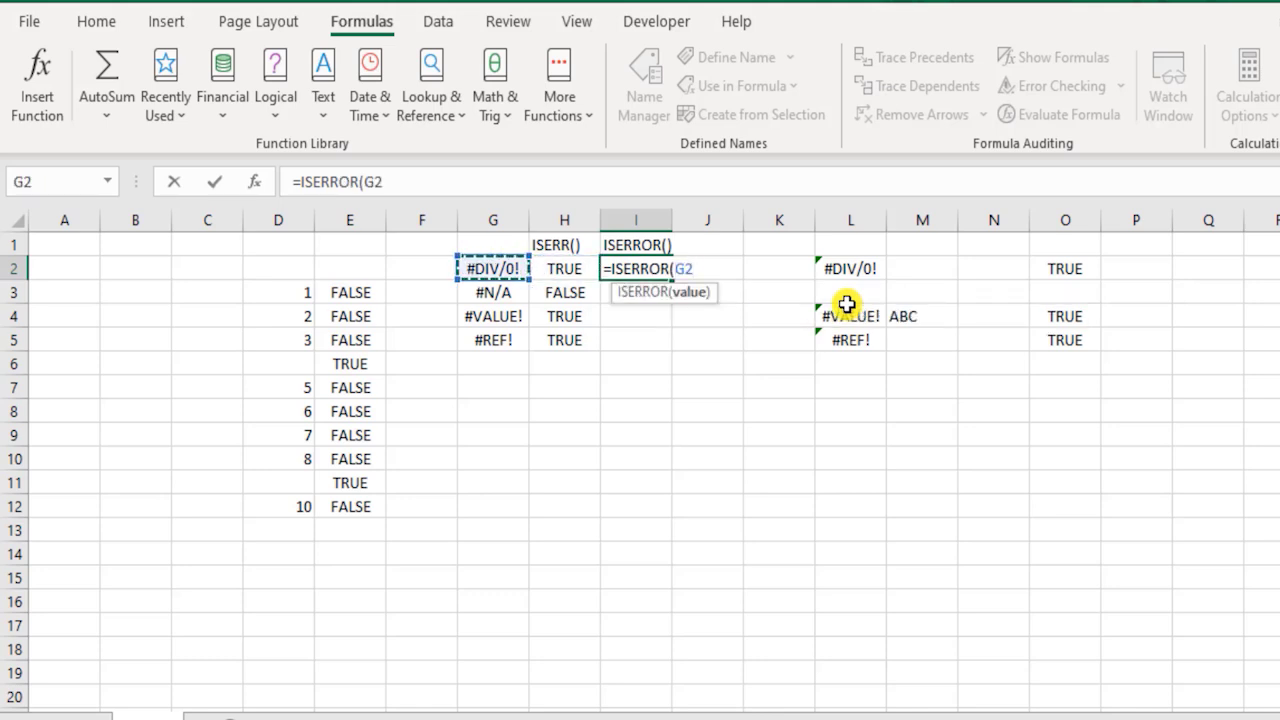
key("Return")
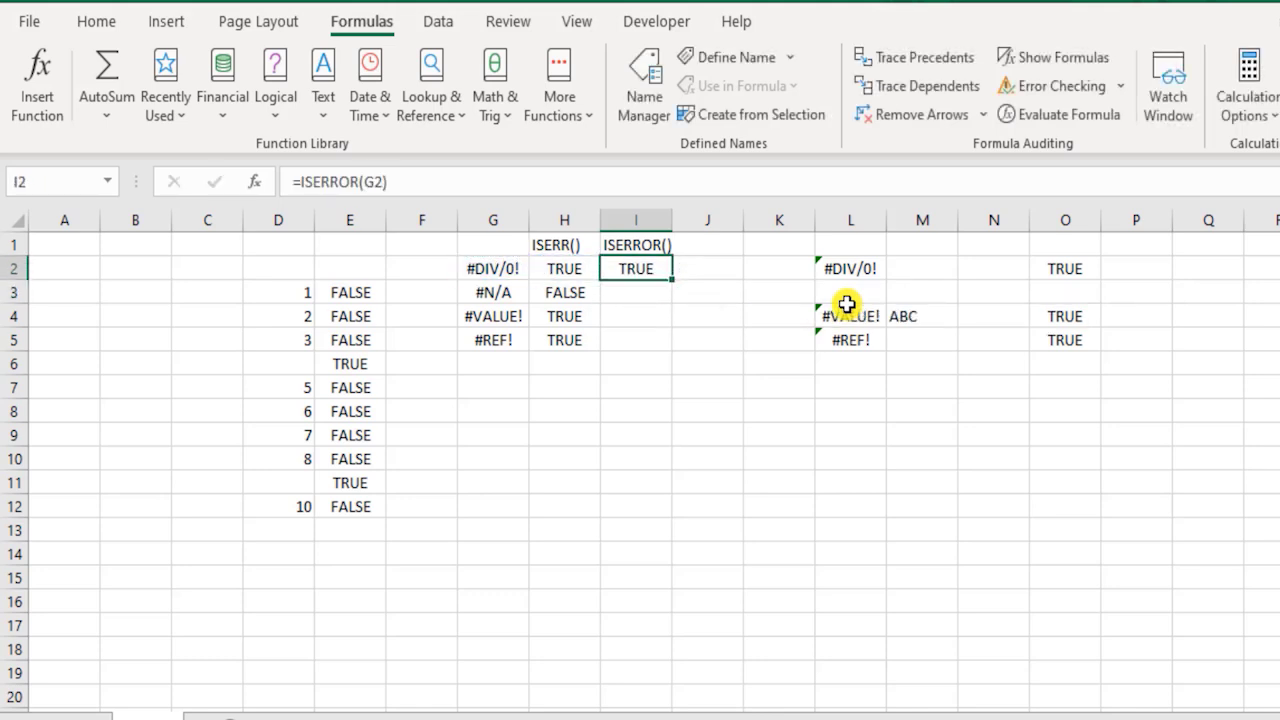
key("shift+Down")
key("shift+Down")
key("shift+Down")
key("ctrl+d")
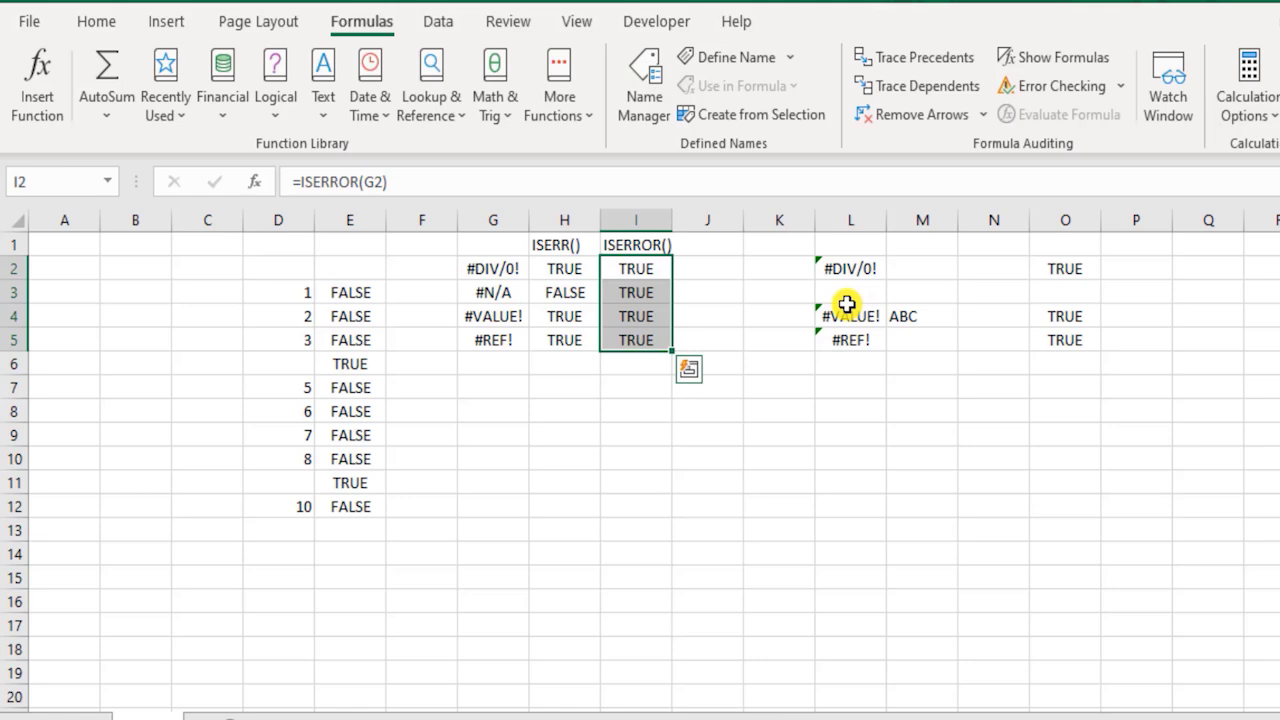
Enter 10 in G3 in place of #N/A to test the ISERROR result
key("Down")
key("Down")
key("Down")
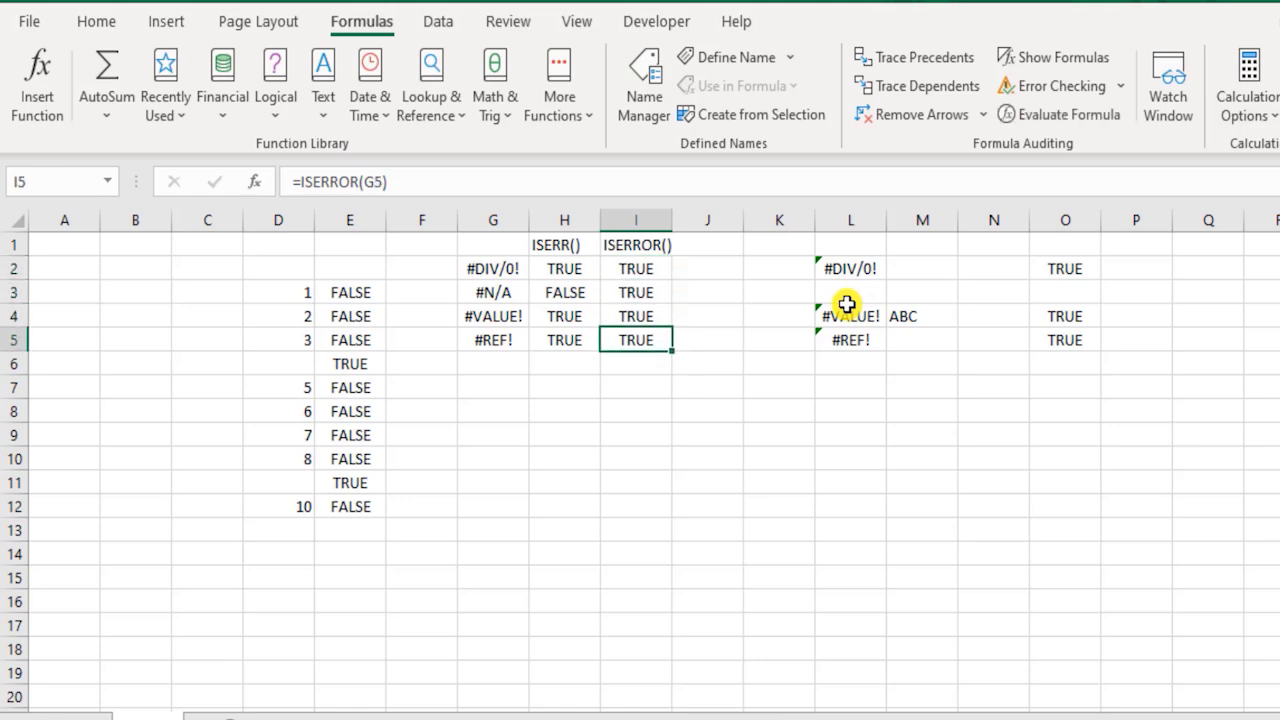
key("Up")
key("Up")
key("Left")
key("Left")
type("10")
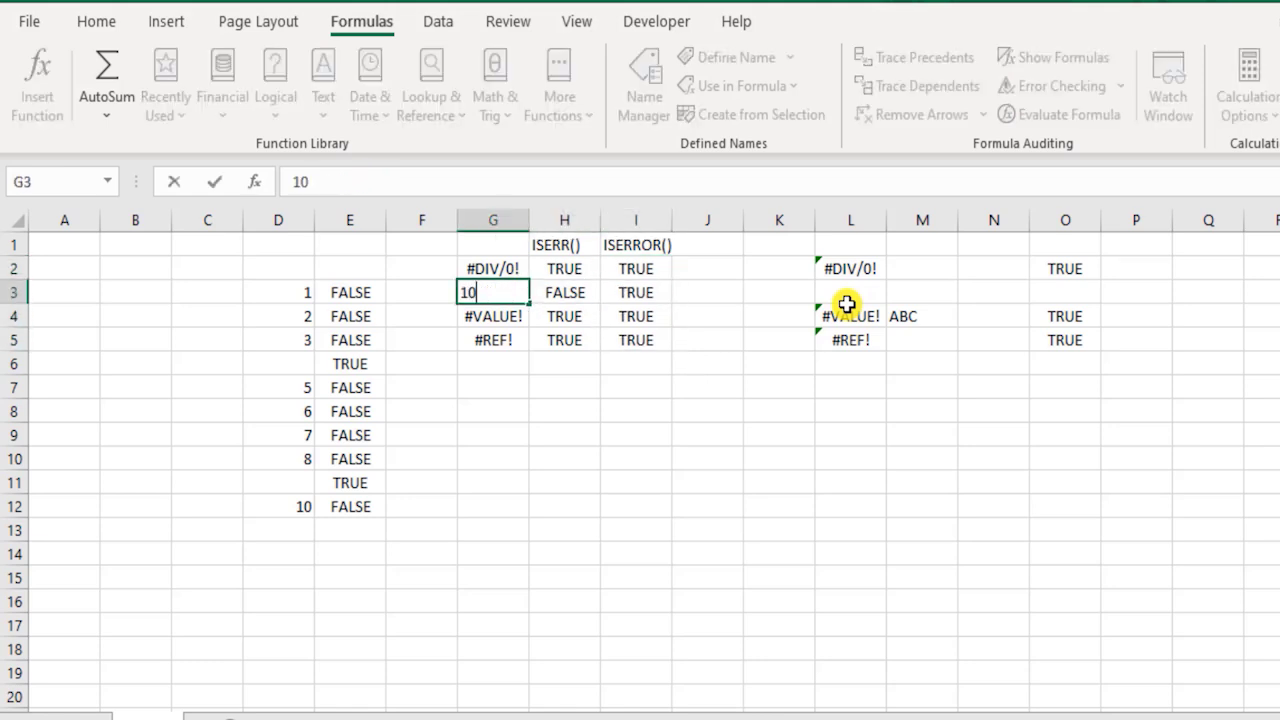
key("Return")
Undo the 10 in G3, try 'test' in G4, then undo to restore #VALUE! and clear L:O
key("ctrl+z")
key("Down")
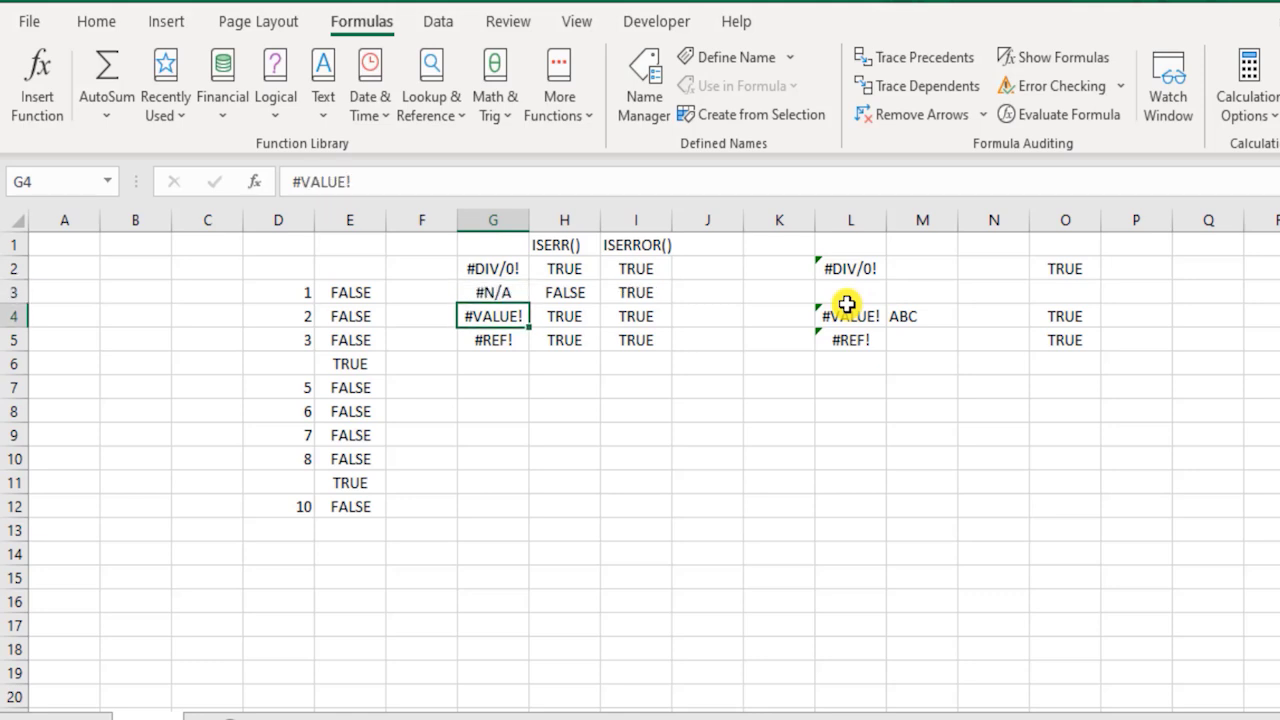
type("test")
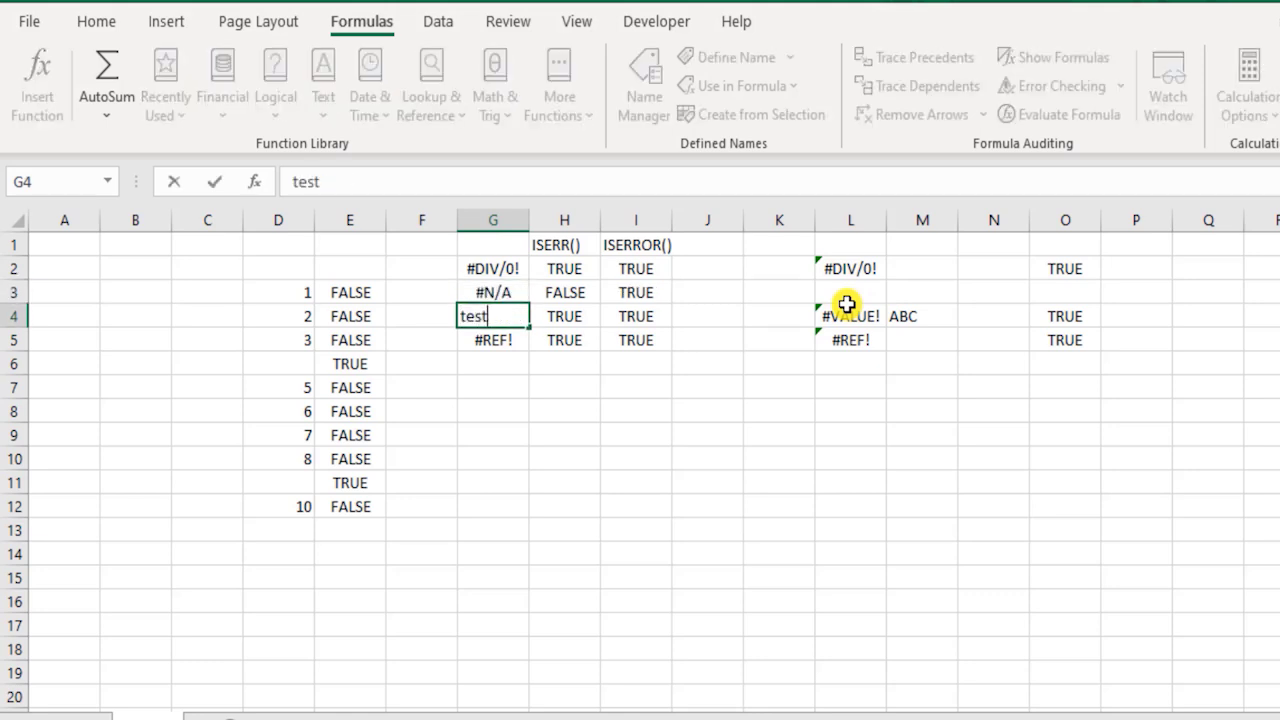
key("Return")
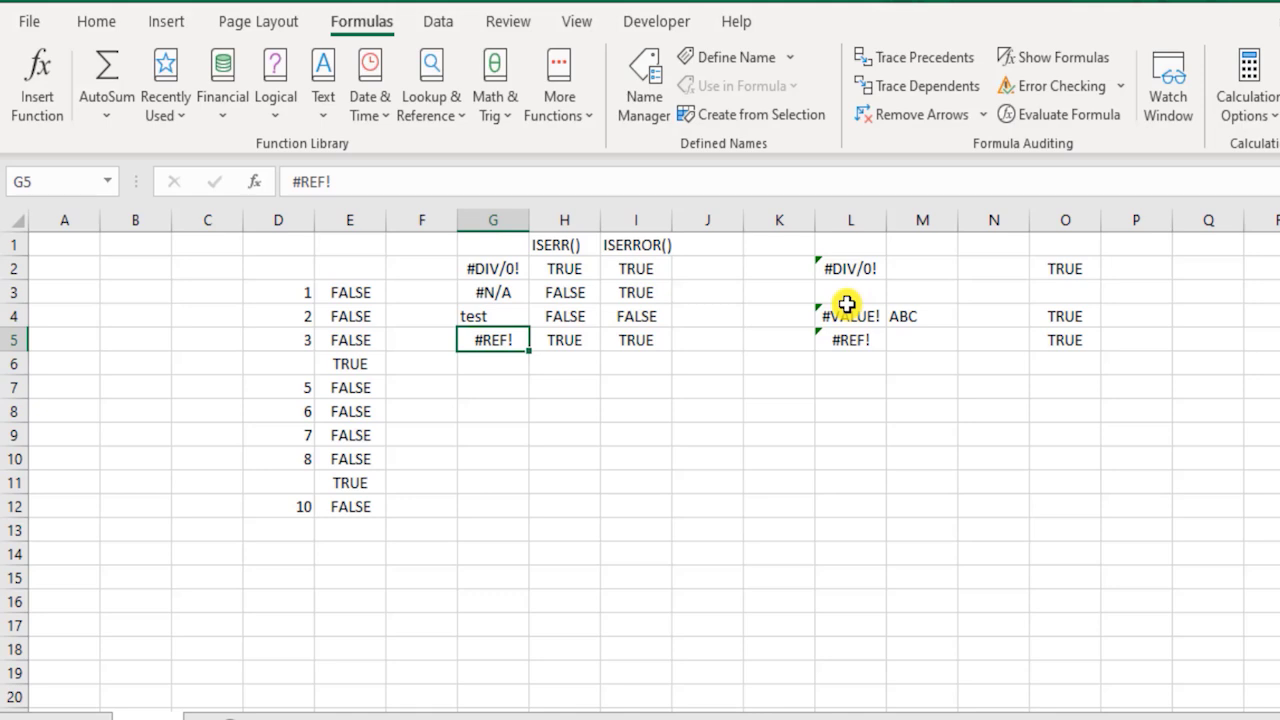
key("ctrl+z")
key("ctrl+z")
key("ctrl+z")
key("ctrl+z")
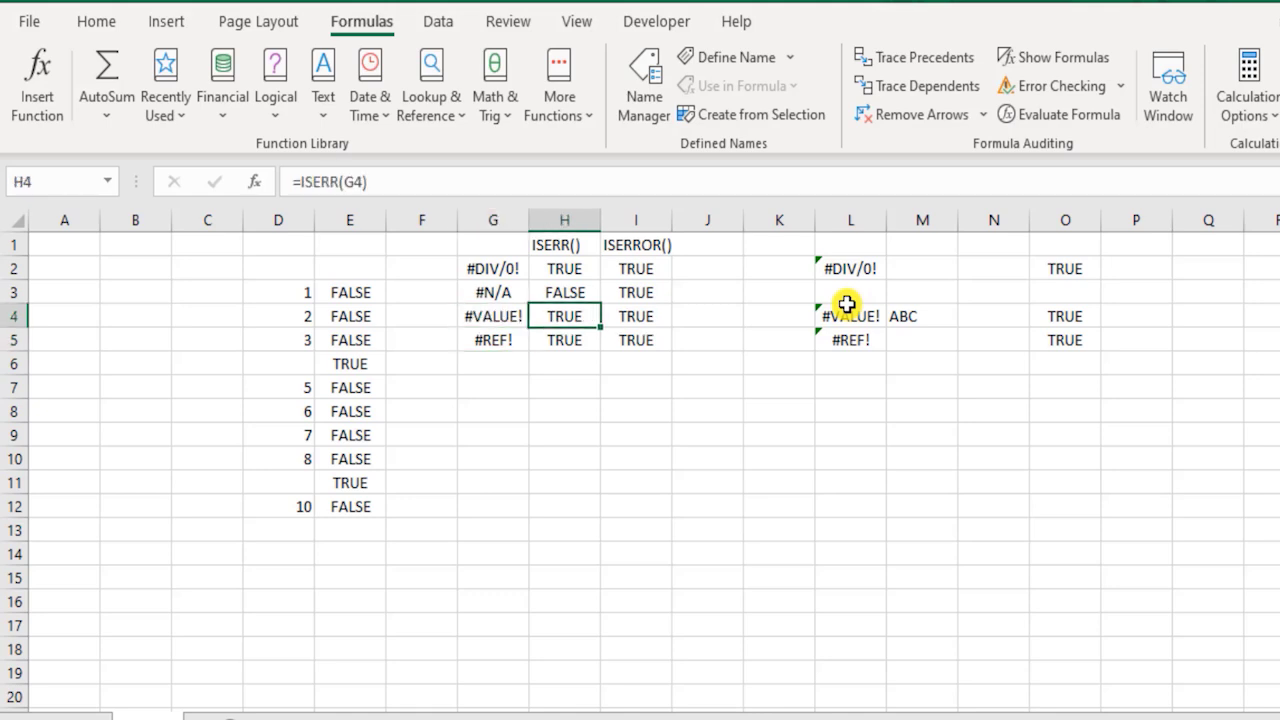
key("ctrl+z")
key("ctrl+z")
key("ctrl+z")
key("ctrl+z")
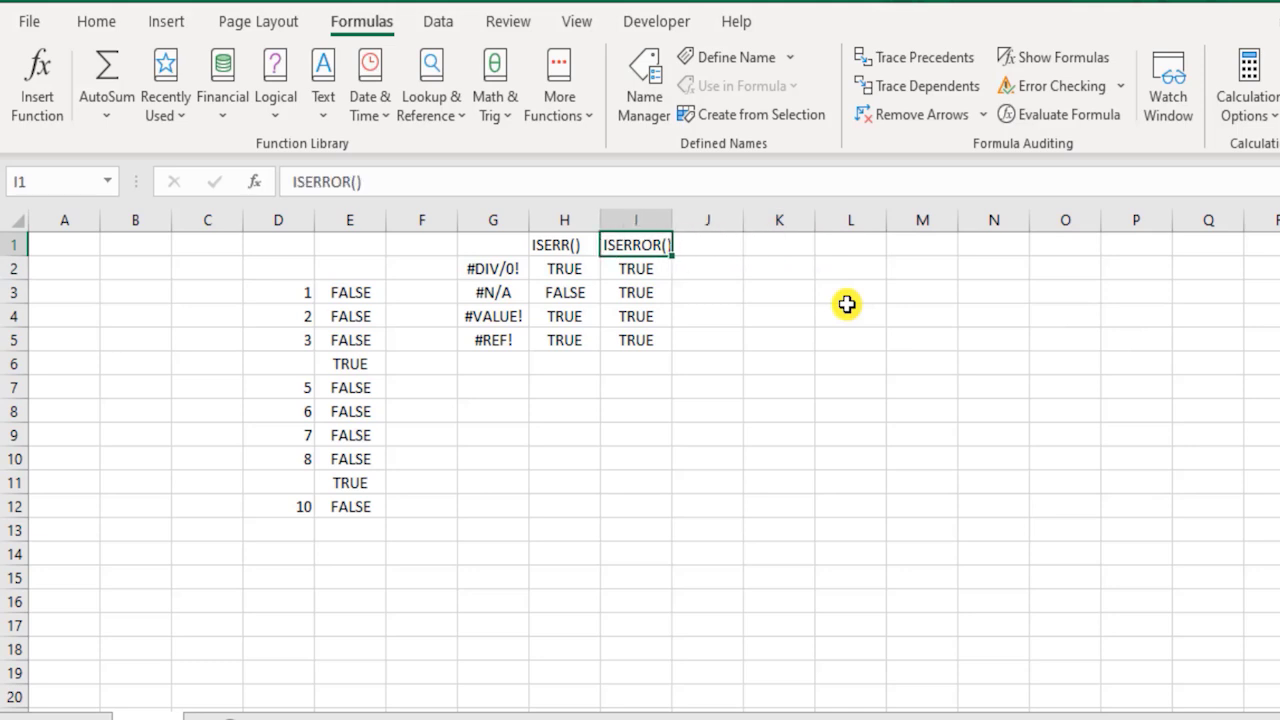
key("Down")
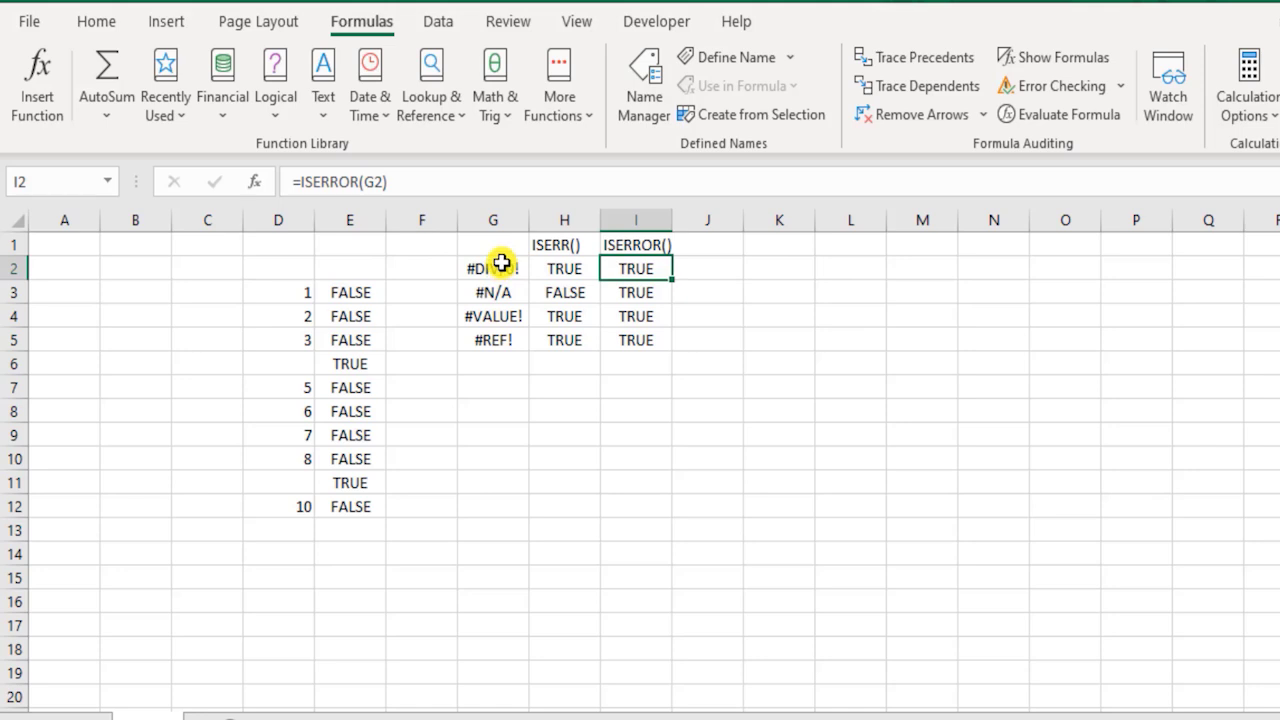
left_click_drag(503, 265, 508, 351)
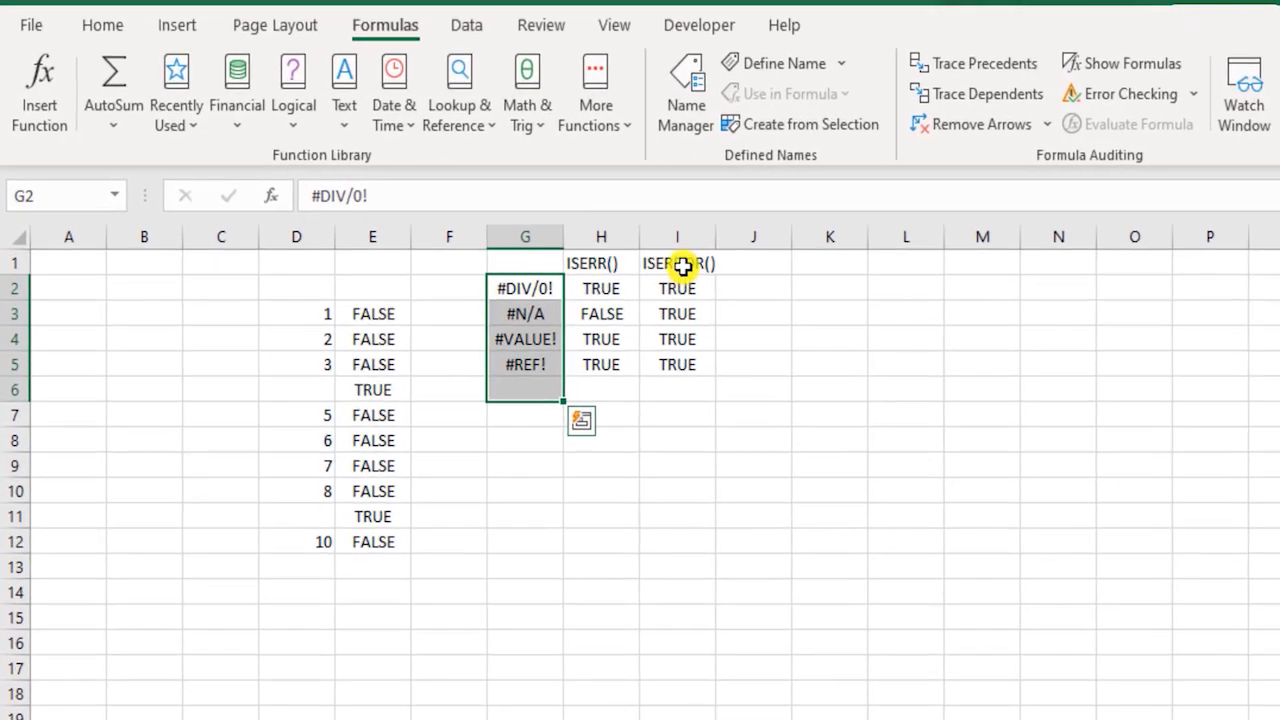
left_click_drag(591, 251, 599, 336)
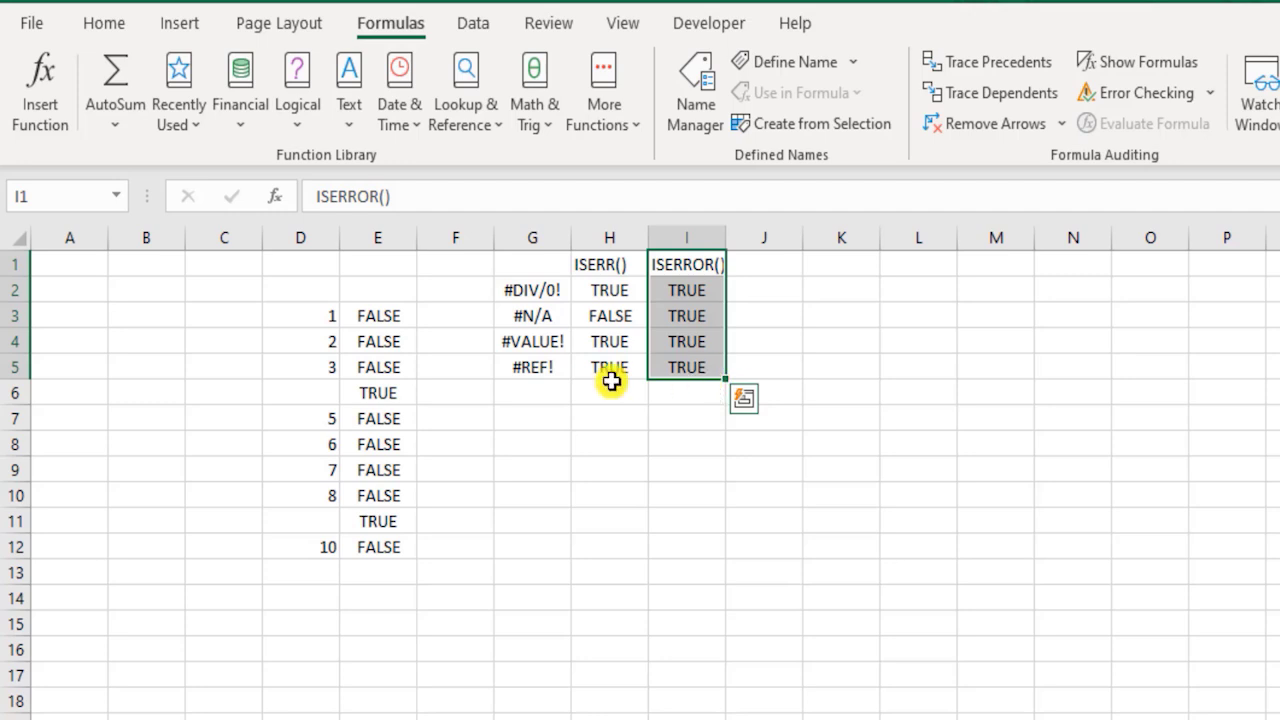
left_click(533, 394)
Add the row labels ISEVEN in G9 and ISODD in G10
left_click(557, 424)
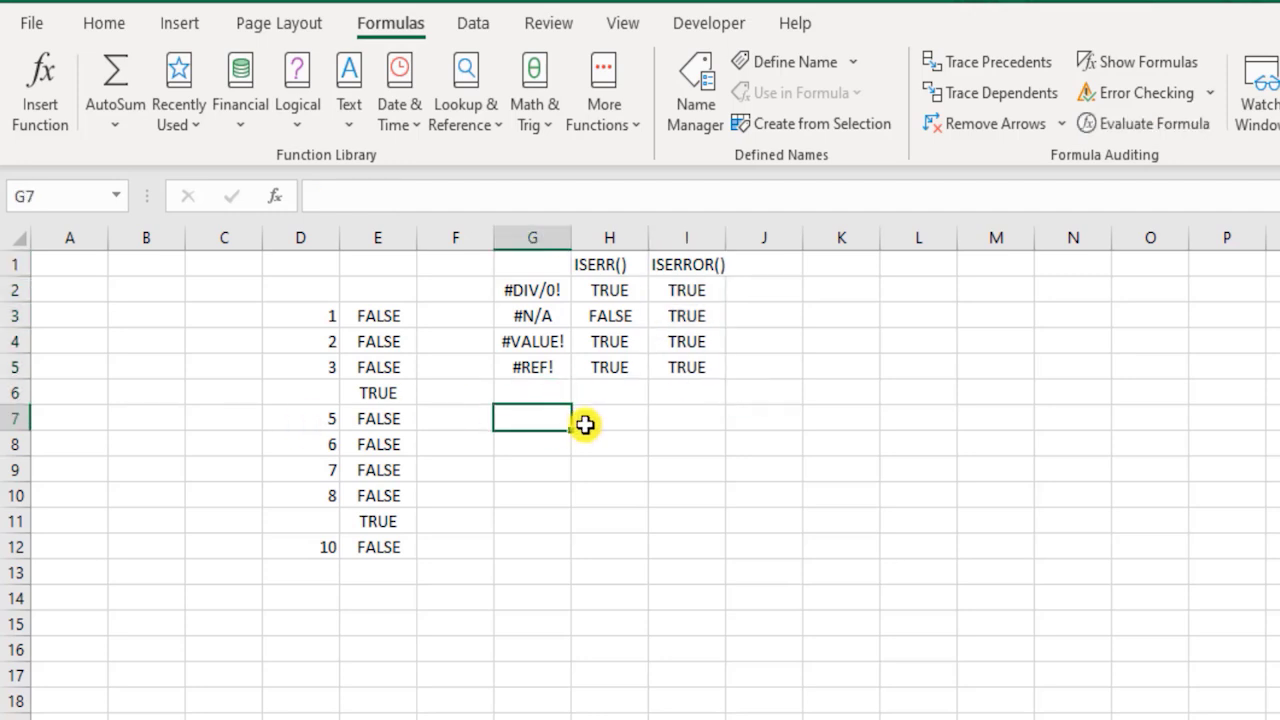
left_click(545, 476)
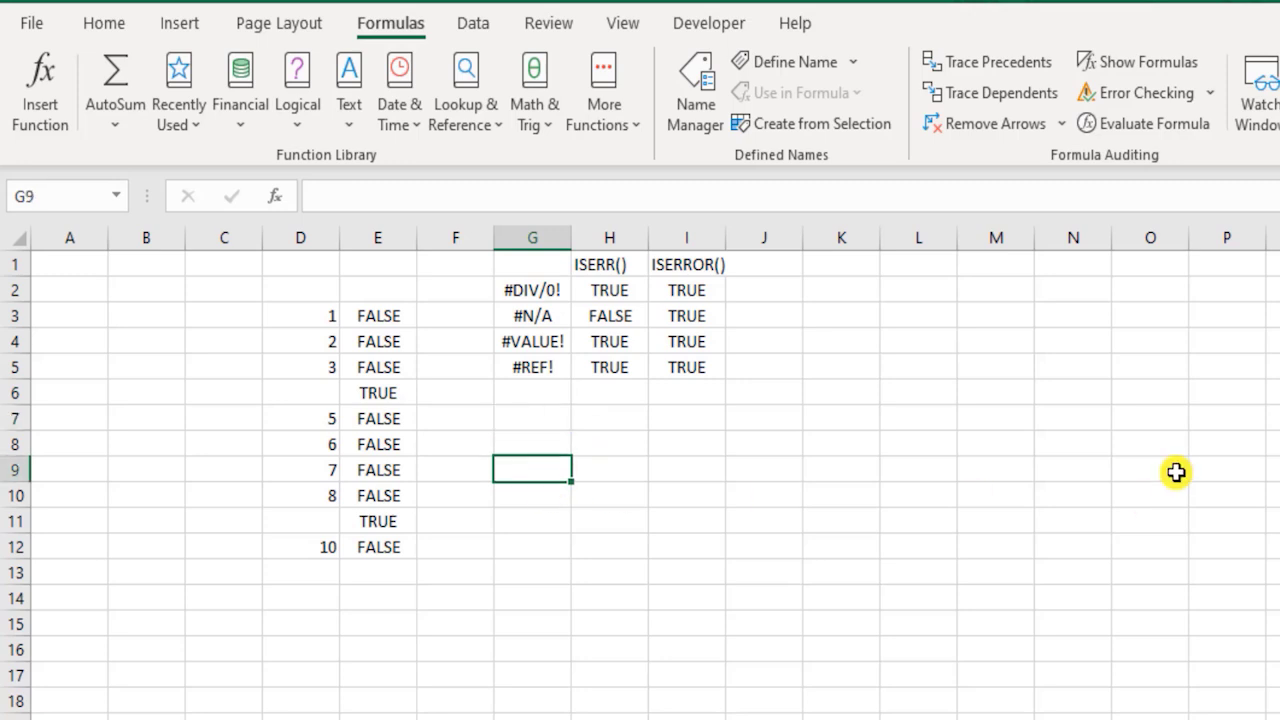
type("ISEVEN")
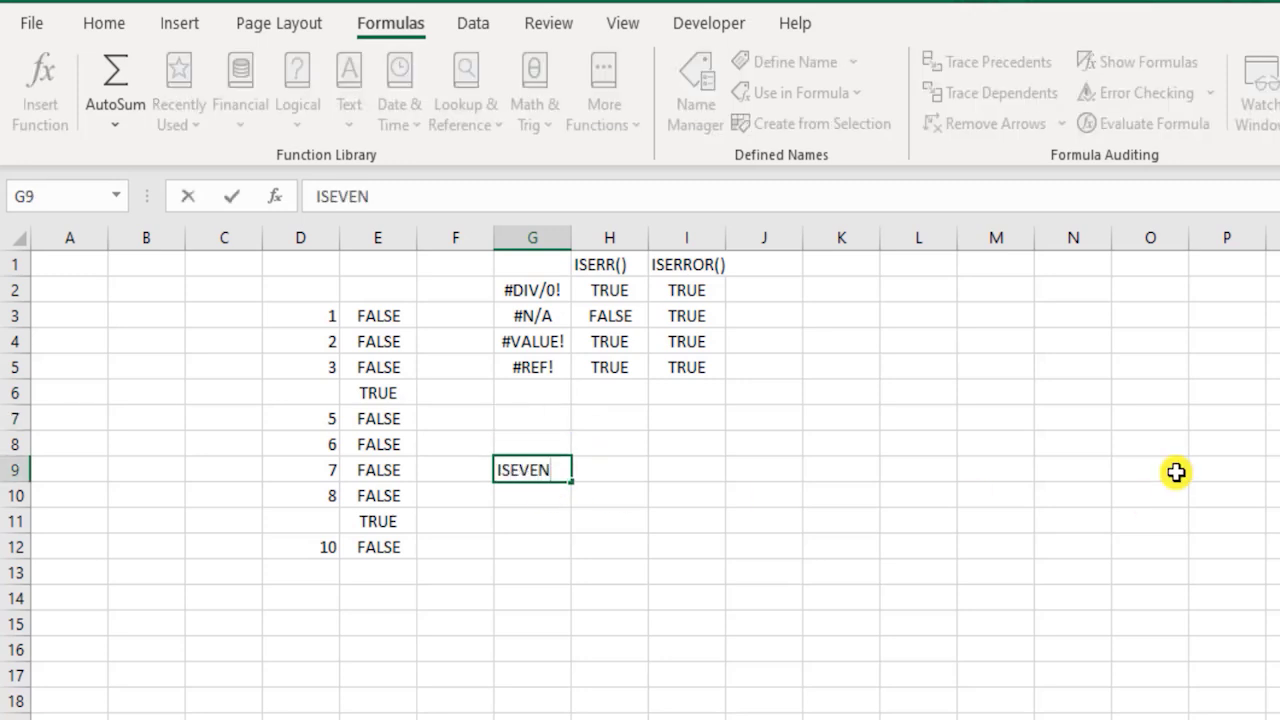
key("Return")
type("ISODD")
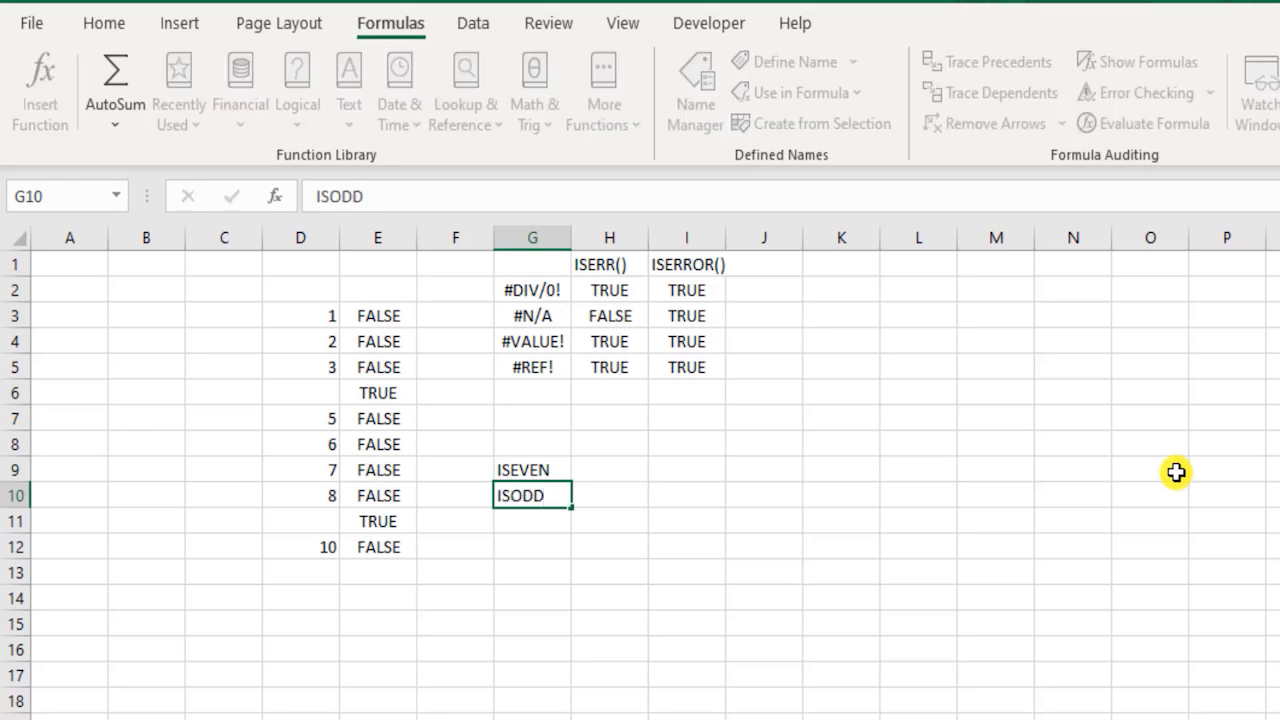
key("Tab")
Enter the test numbers 2, 15, 19 and 26 across H8:K8
key("Up")
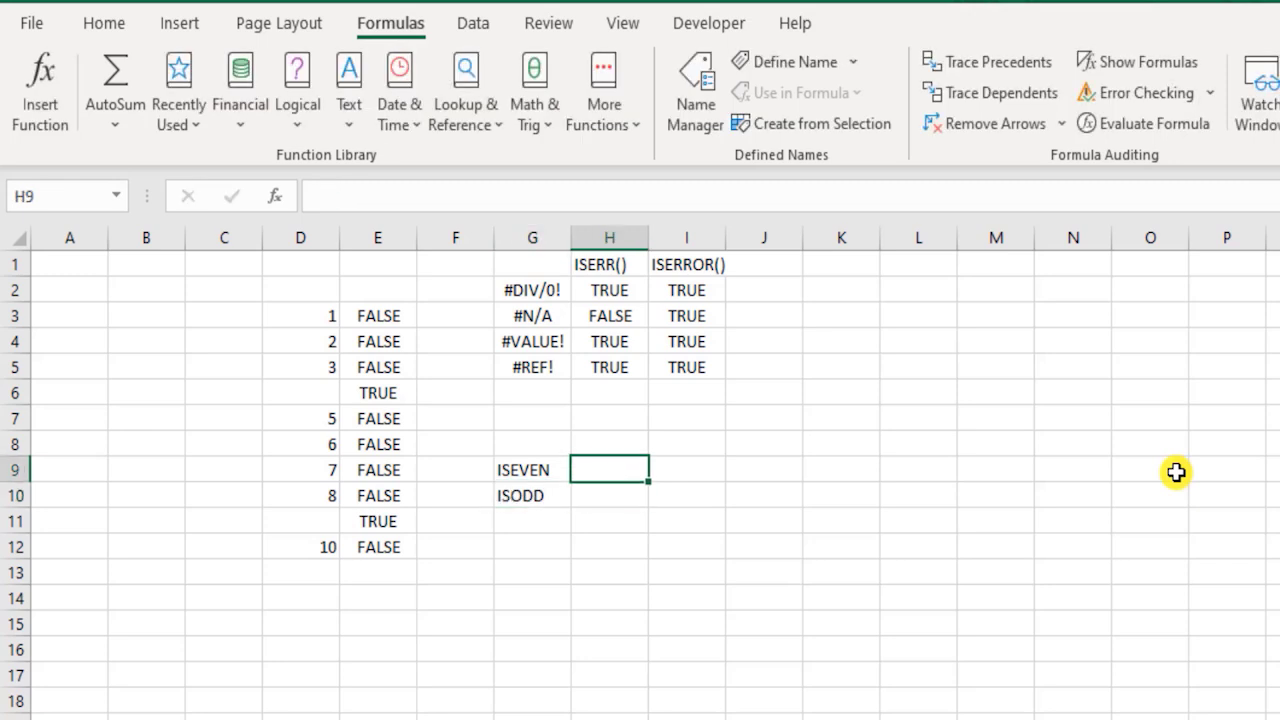
key("Right")
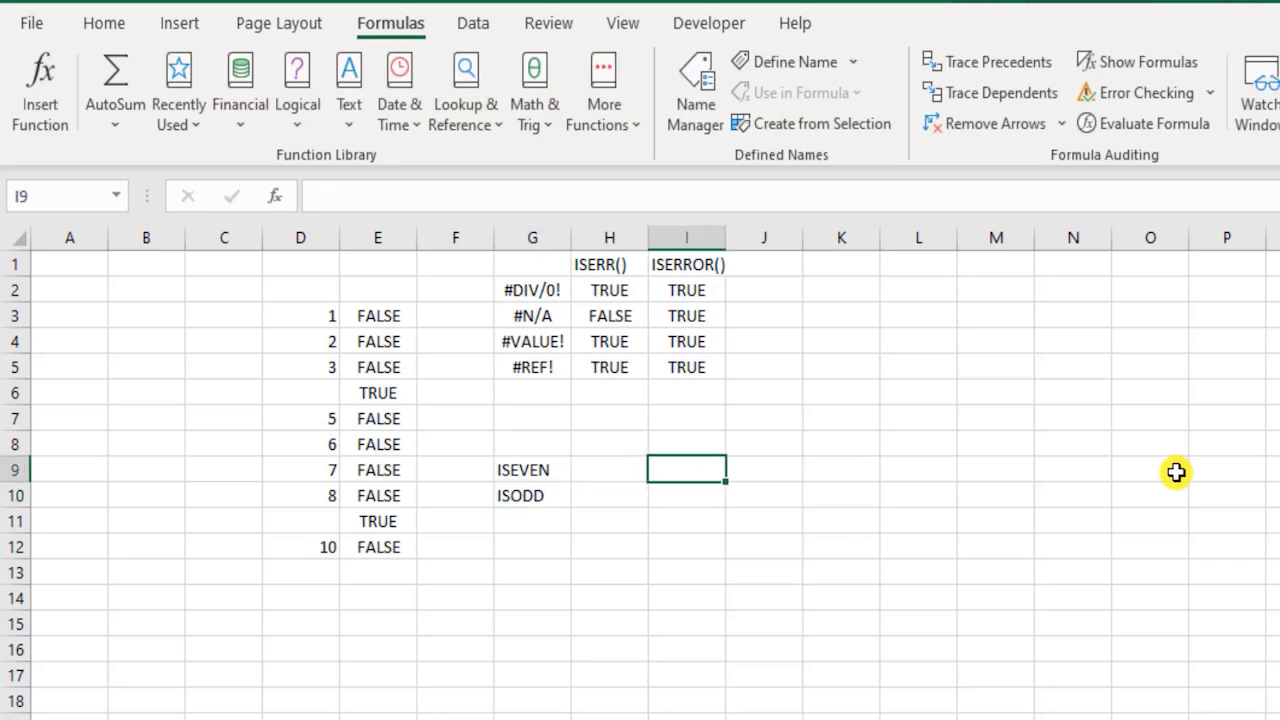
key("Up")
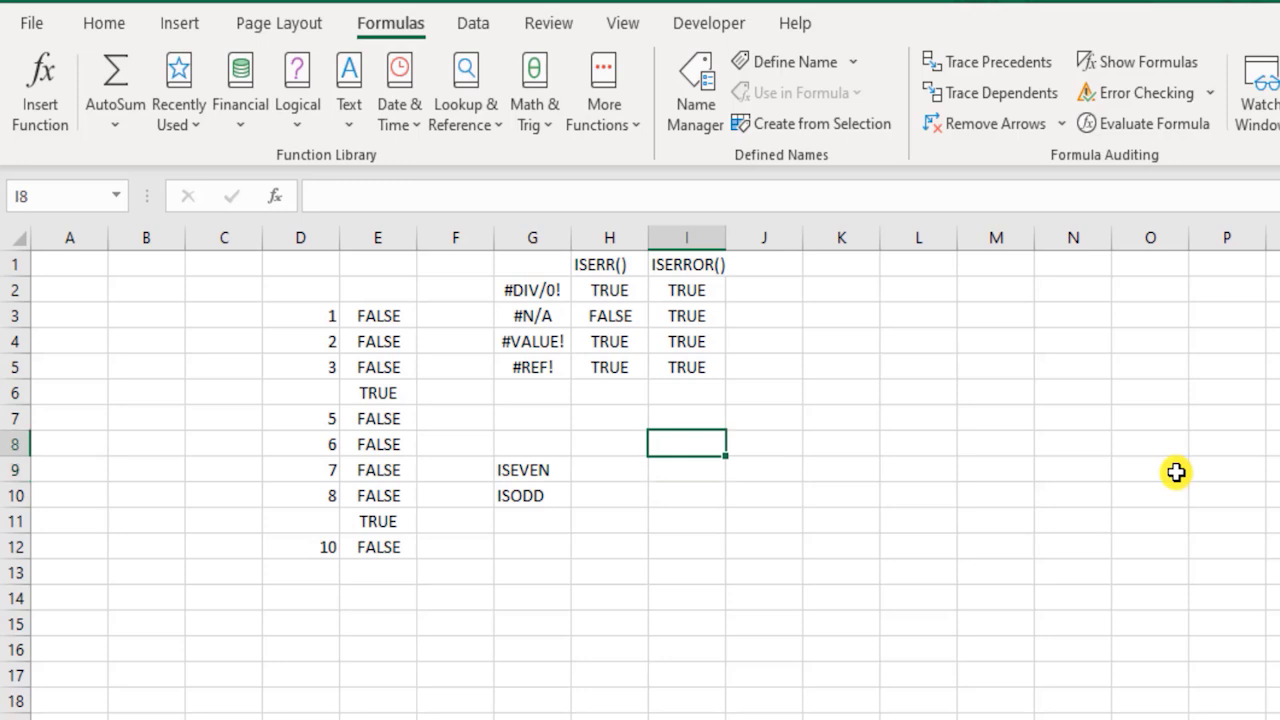
key("Down")
key("Up")
key("Left")
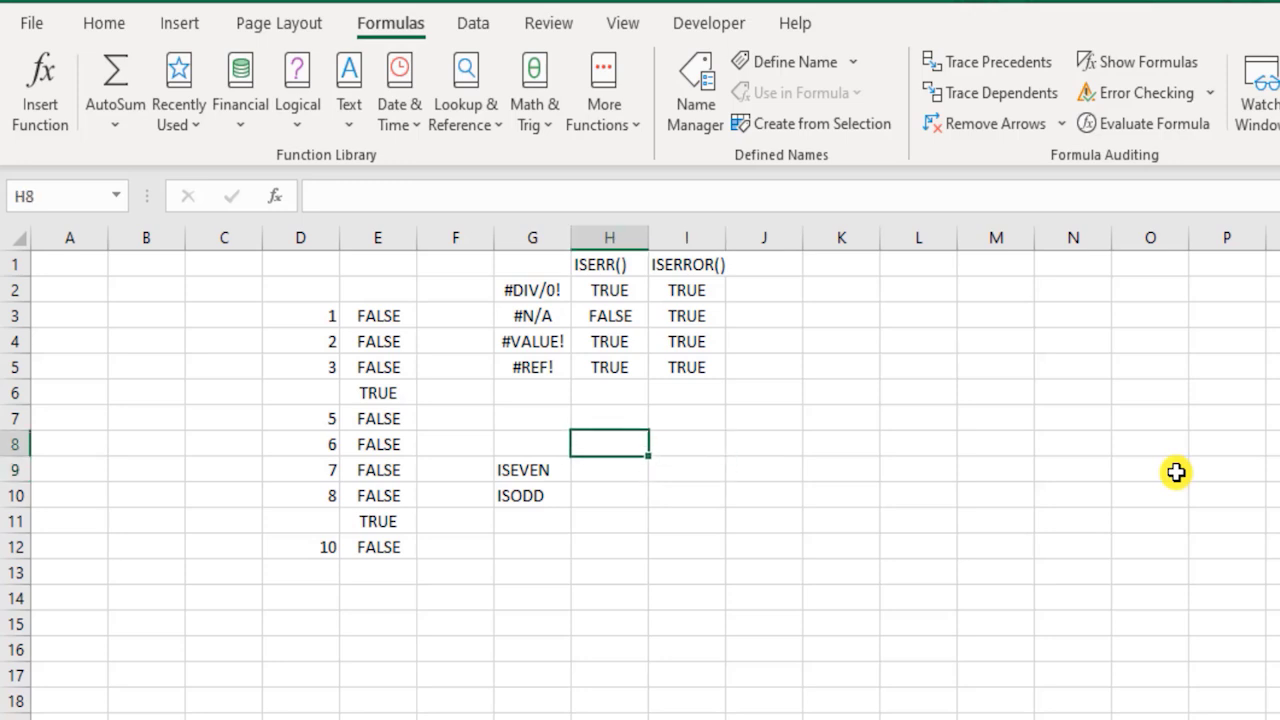
type("2")
key("Tab")
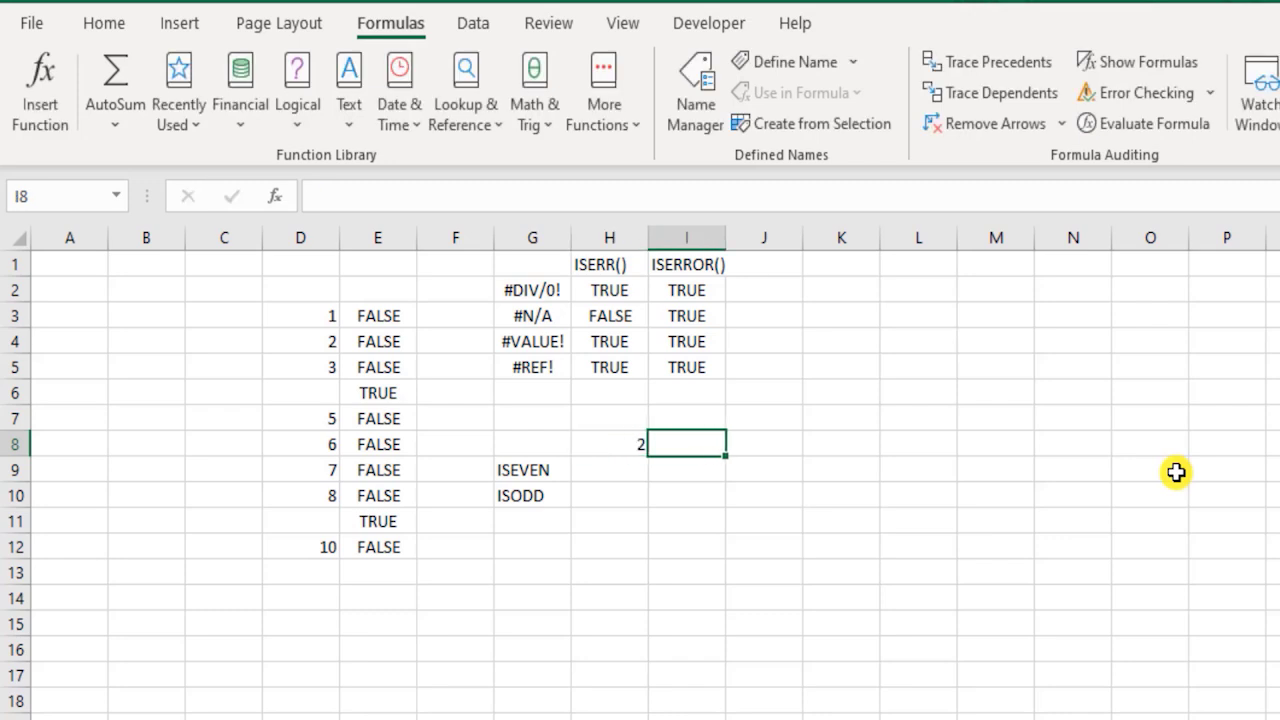
type("15")
key("Tab")
type("19")
key("Tab")
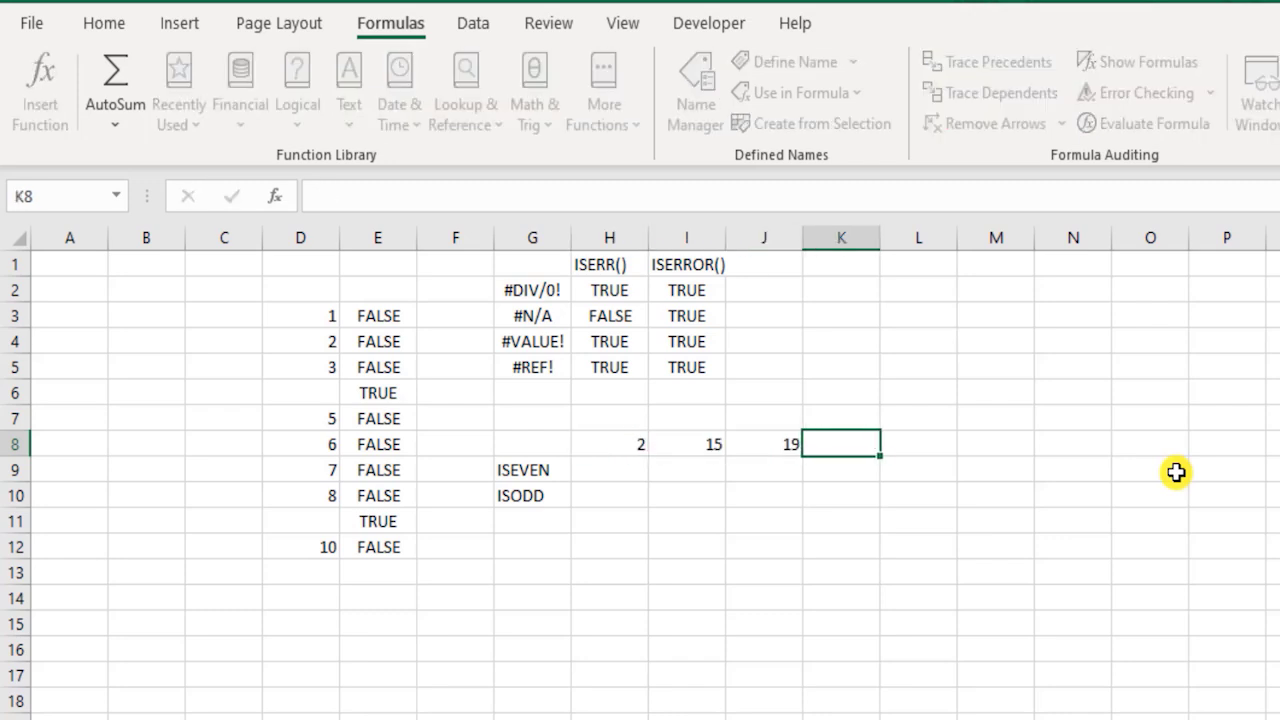
type("26")
key("Return")
Begin an ISEVEN formula in H9
key("Down")
key("Up")
key("Left")
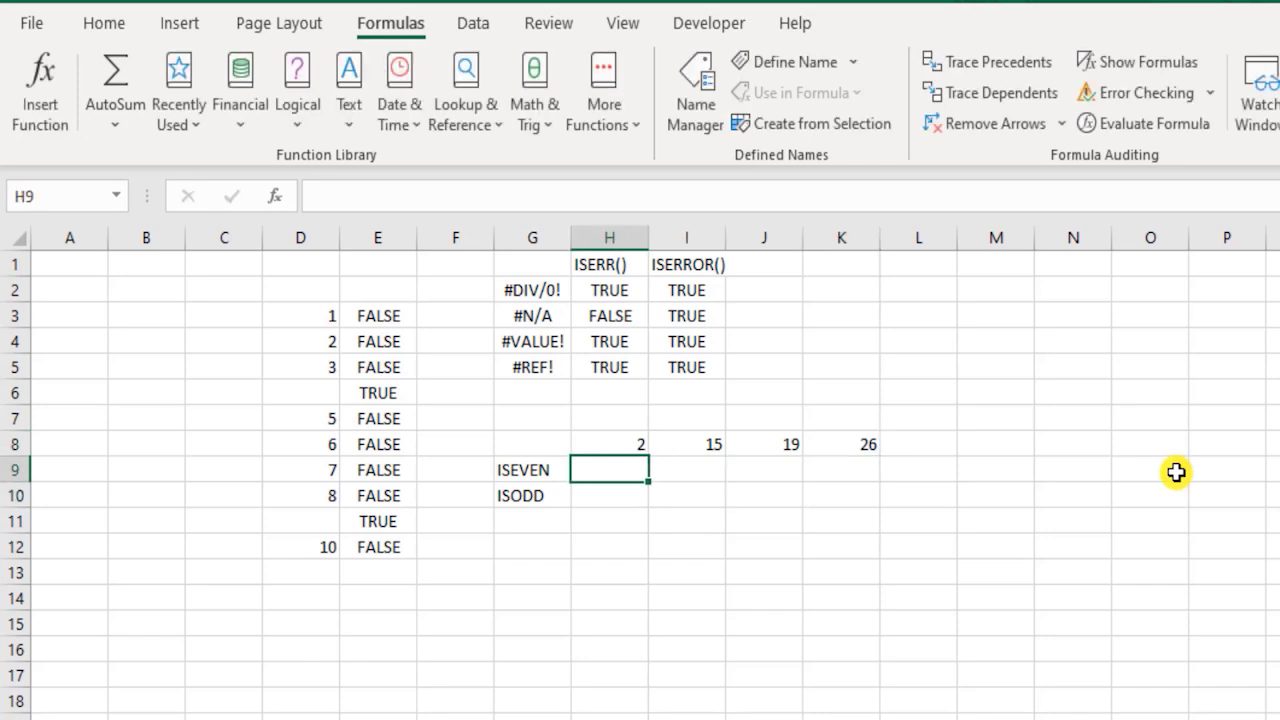
type("=is")
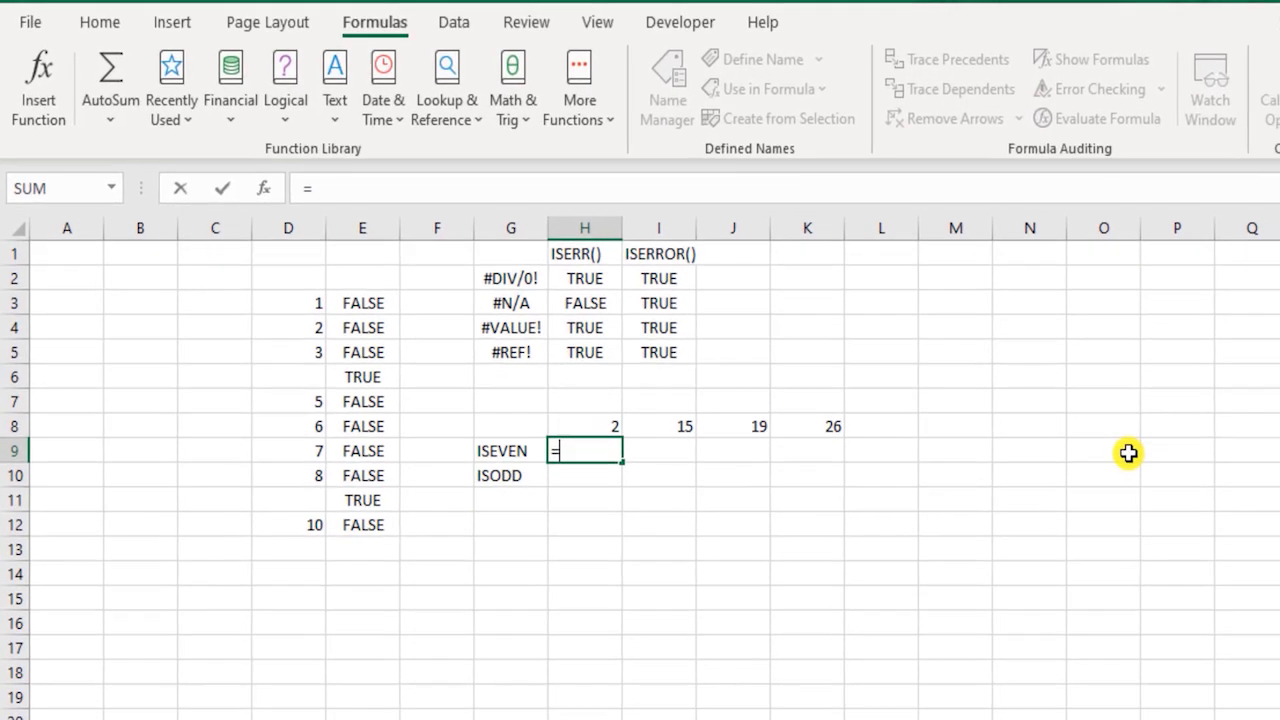
type("eve")
Enter ISEVEN checks on H8 and I8 in H9:I9, giving TRUE for 2 and FALSE for 15
key("Tab")
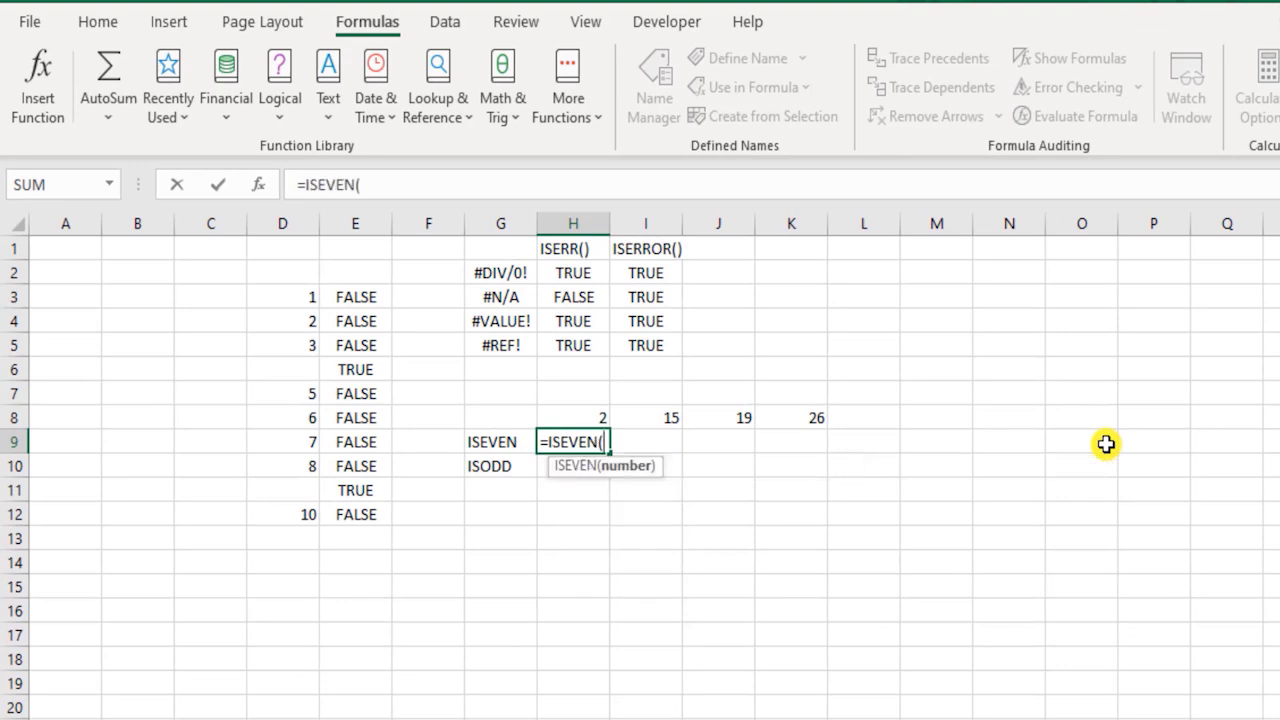
key("Up")
type(")")
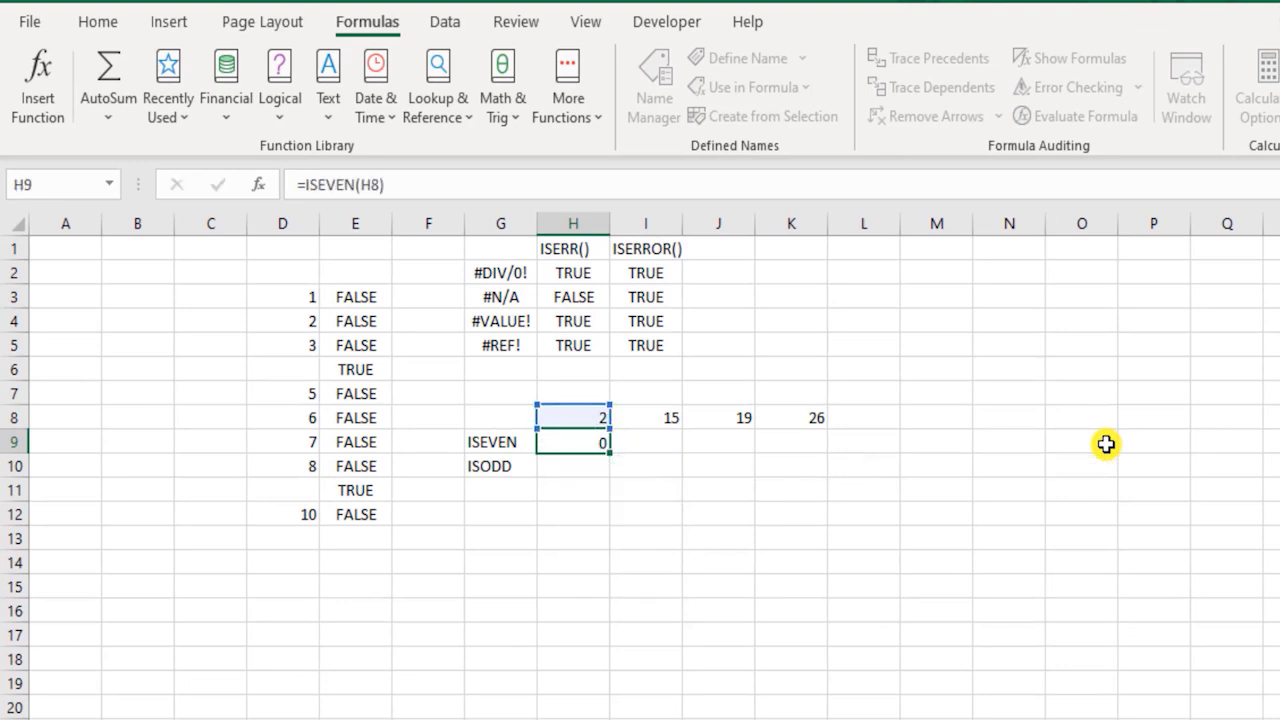
key("Return")
key("Up")
key("Right")
type("=iseve")
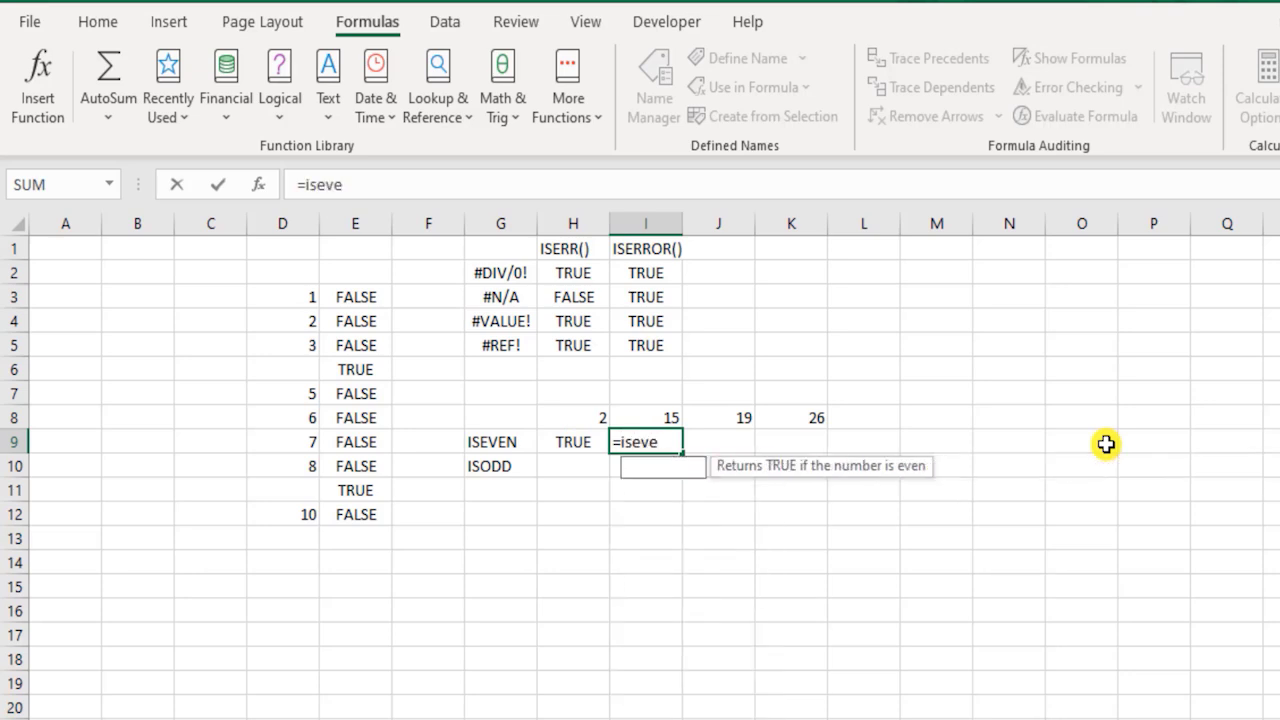
key("Tab")
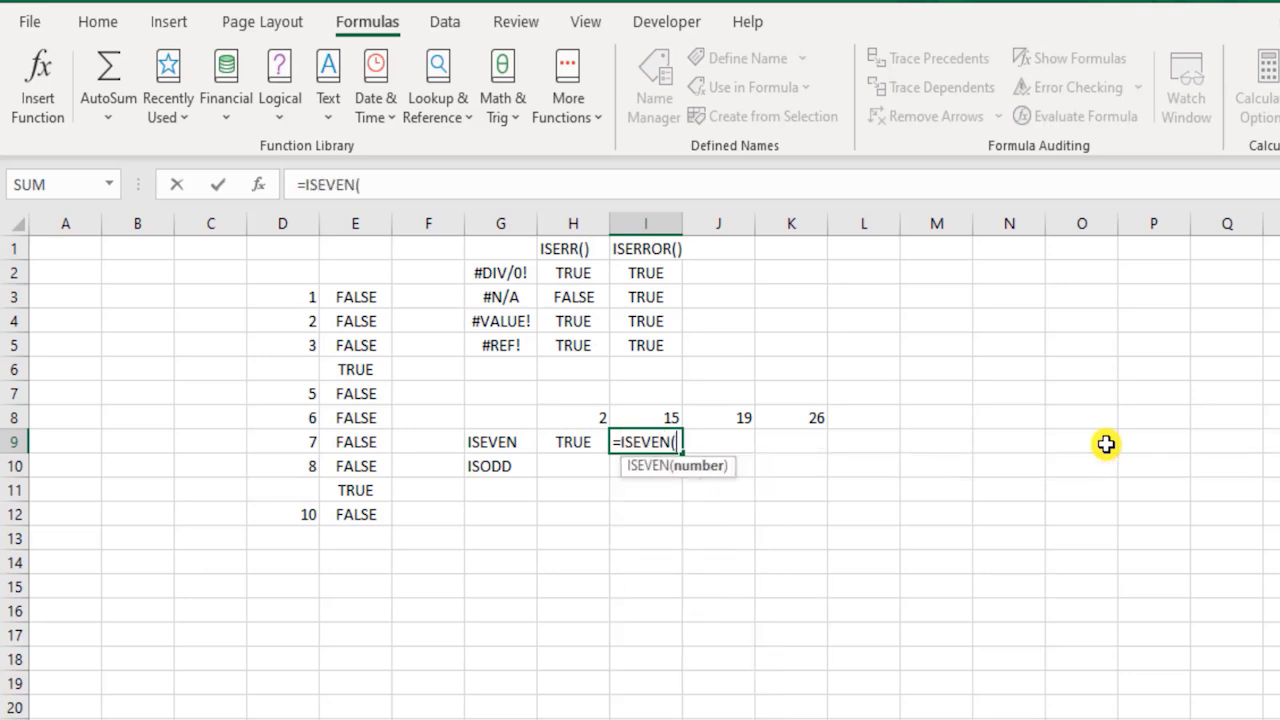
key("Up")
key("Return")
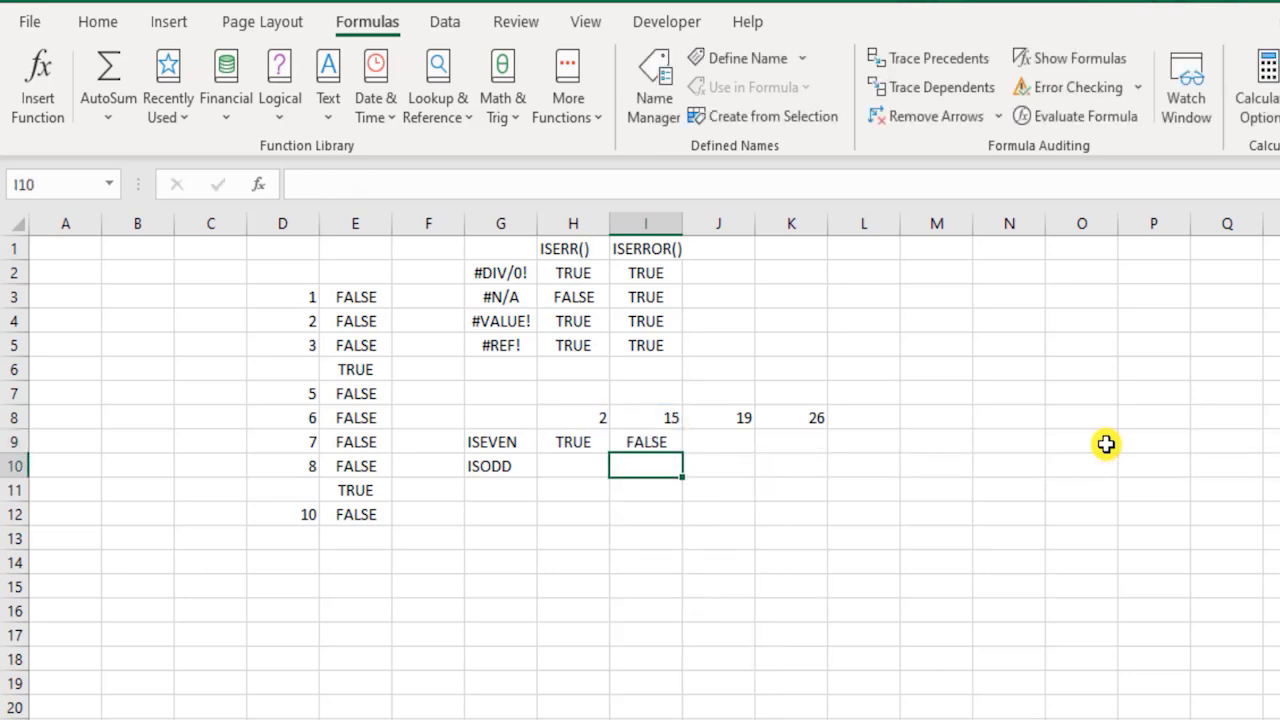
key("Up")
Enter ISEVEN checks on J8 and K8 in J9:K9, giving FALSE for 19 and TRUE for 26
key("Right")
type("=iseven")
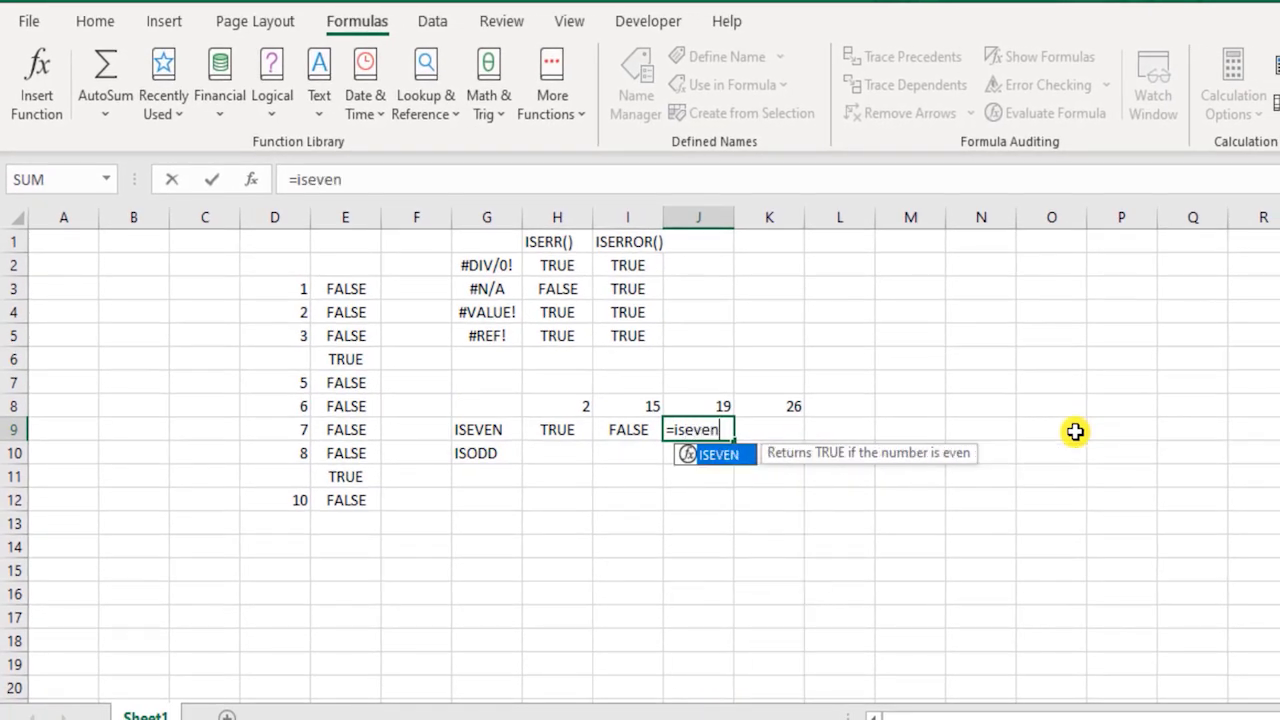
key("Tab")
key("Up")
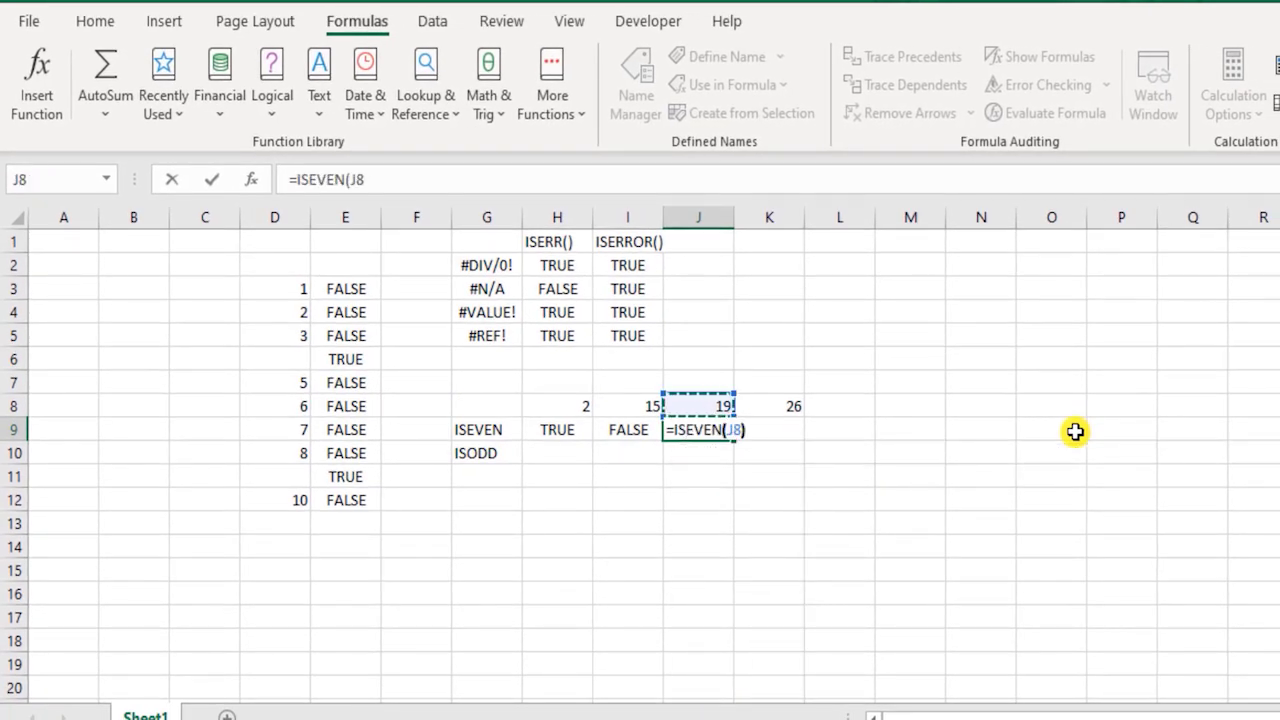
key("Return")
key("Up")
key("Right")
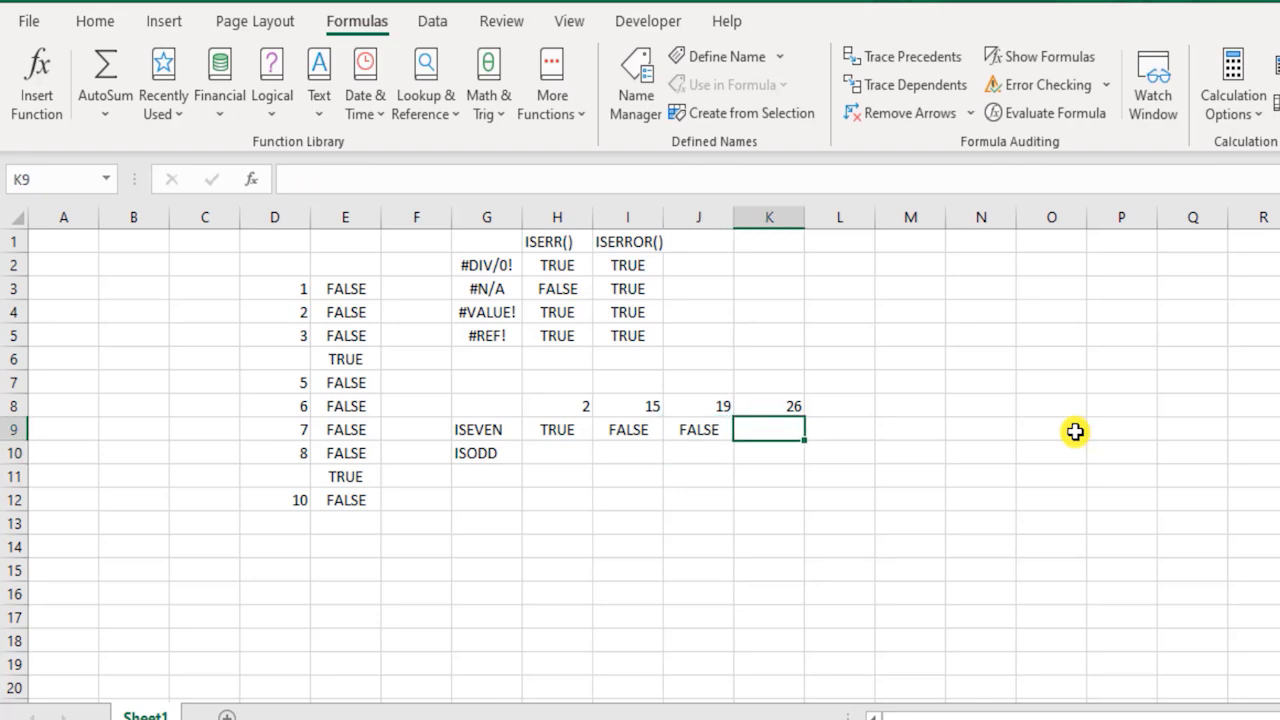
type("=iseve")
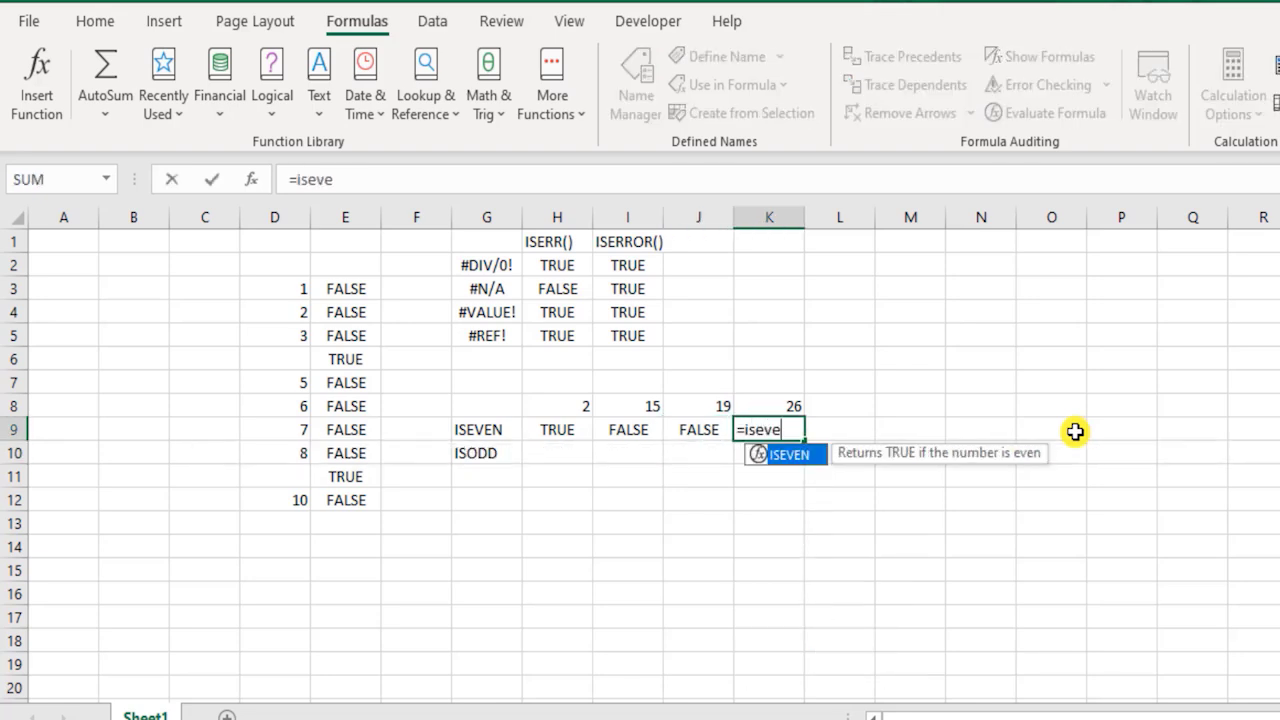
key("Tab")
key("Up")
key("ctrl+Return")
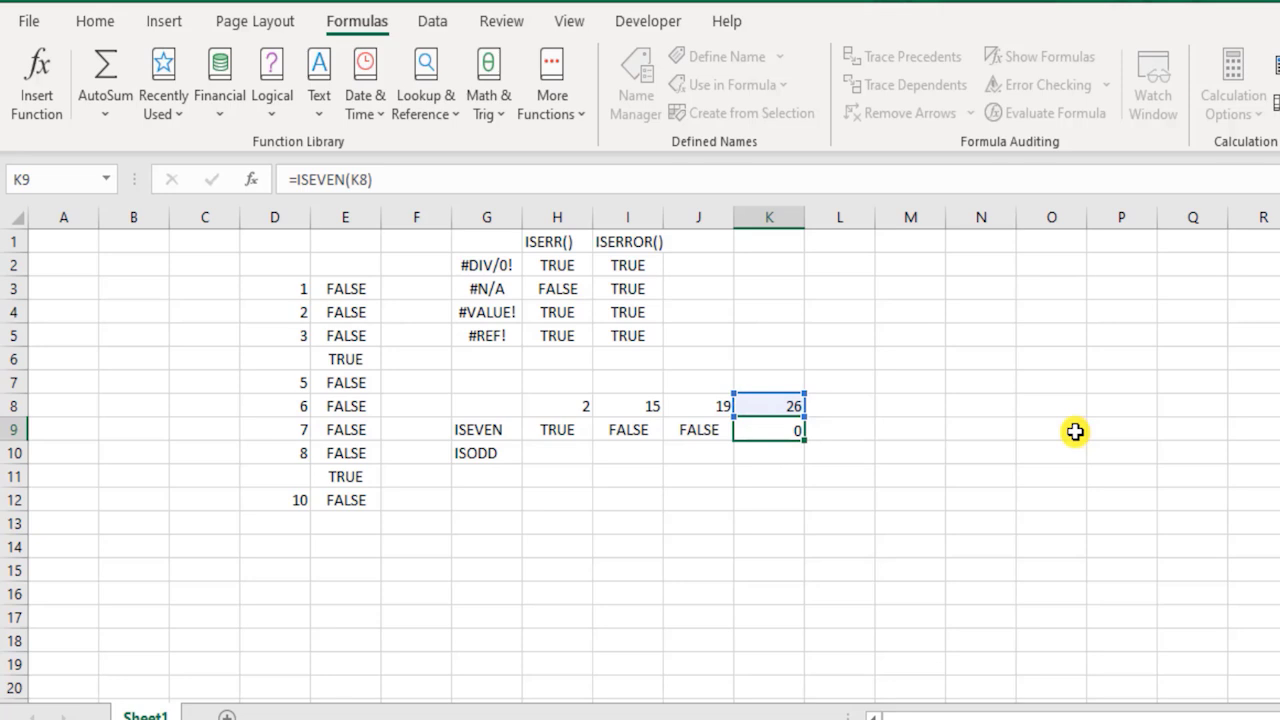
key("Return")
key("Left")
key("Left")
key("Left")
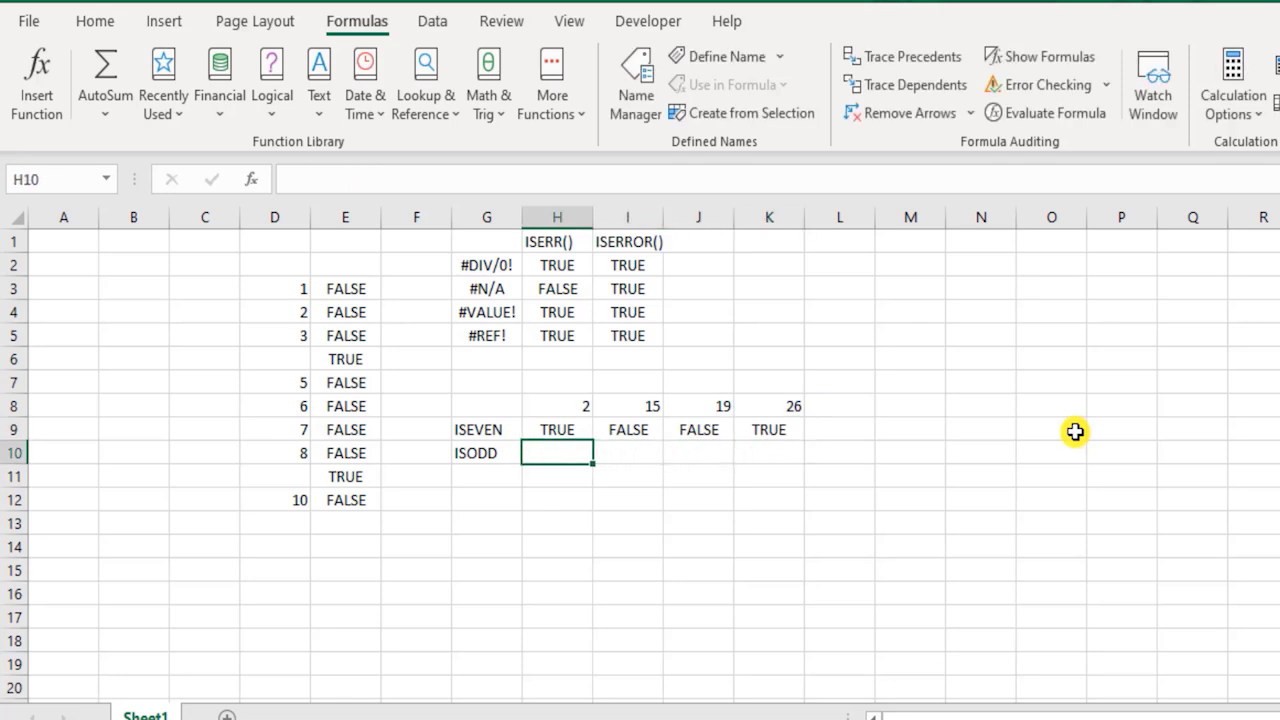
Enter =ISODD(H8) and =ISODD(I8) in H10 and I10, returning FALSE and TRUE
type("=isodd")
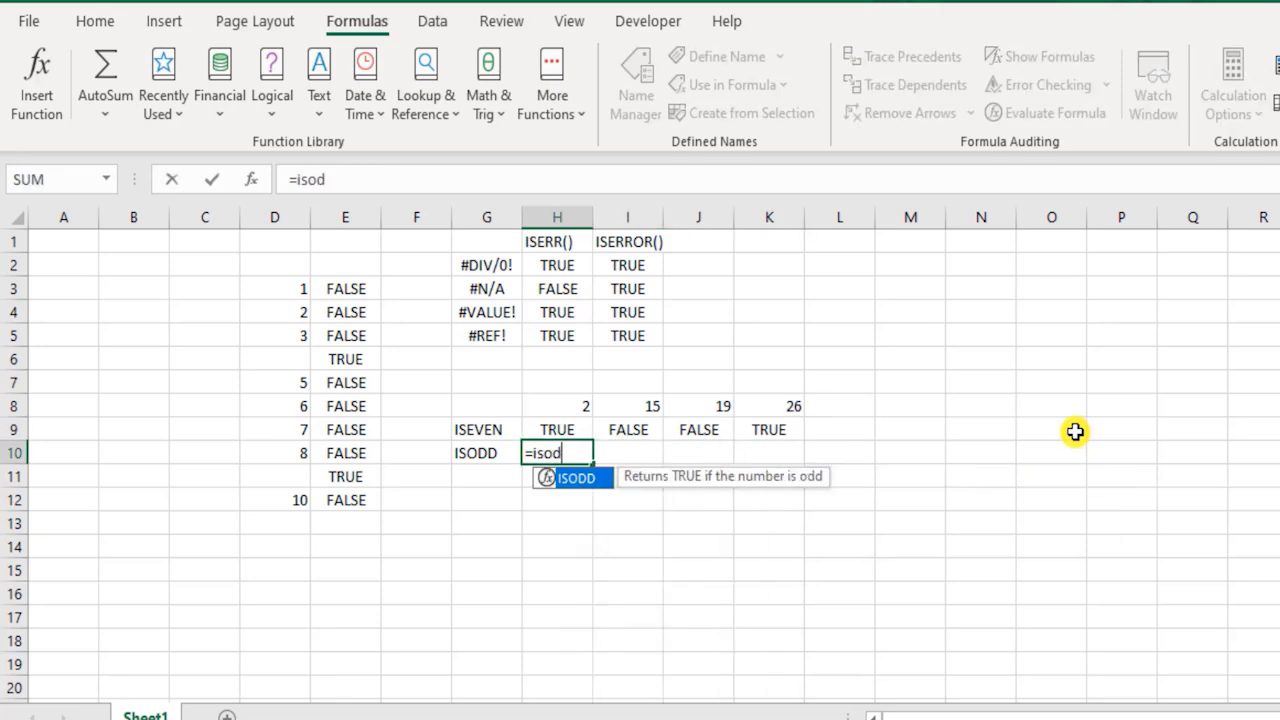
key("Tab")
key("Up")
key("Up")
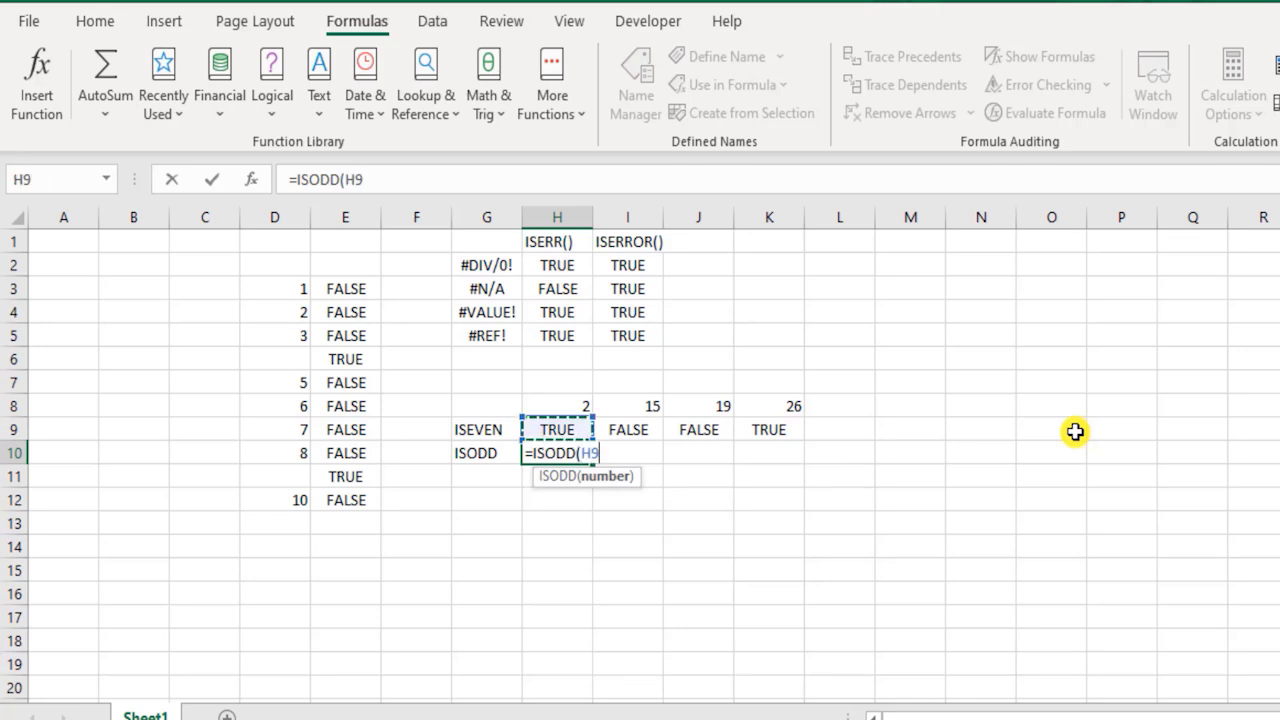
type(")")
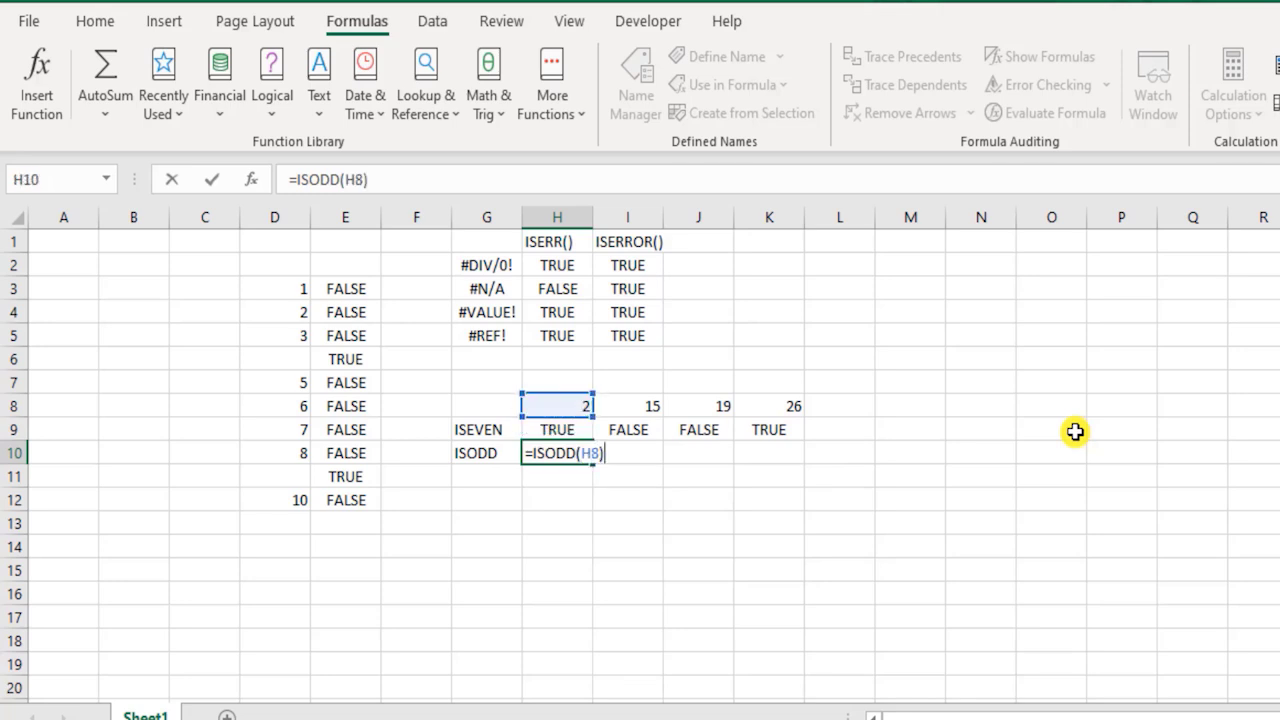
key("Return")
key("Up")
key("Right")
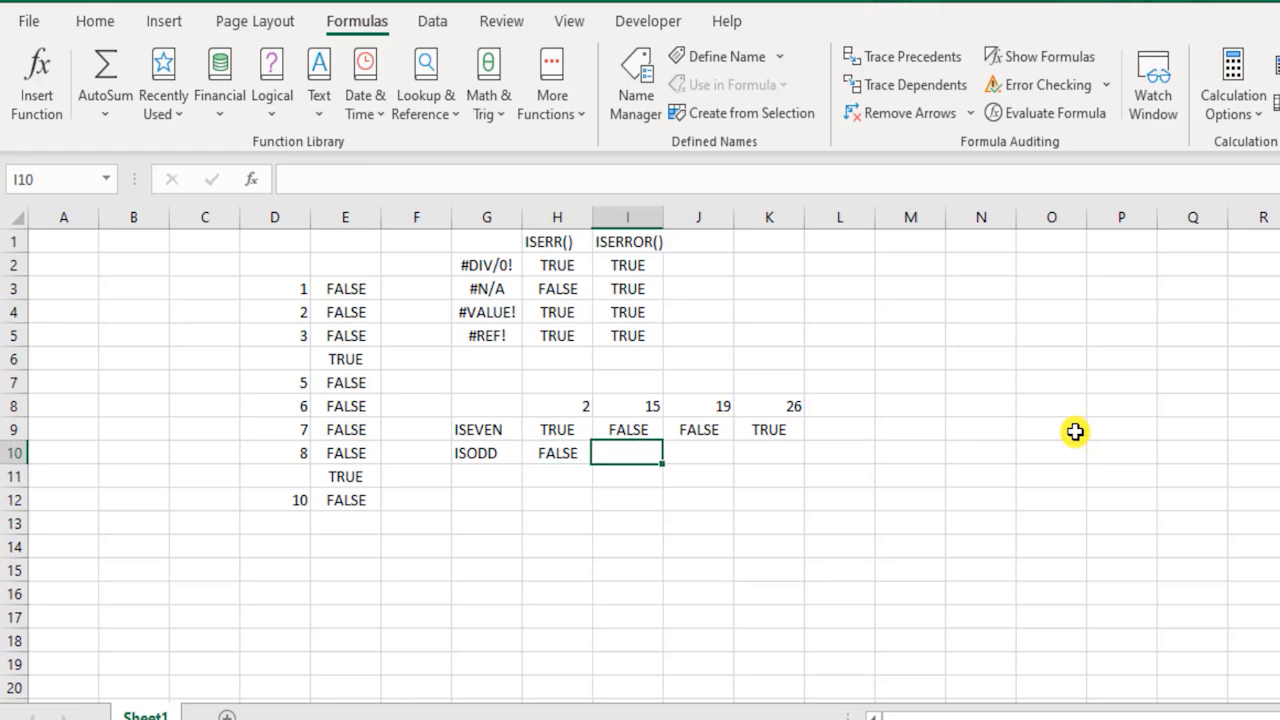
type("=isd")
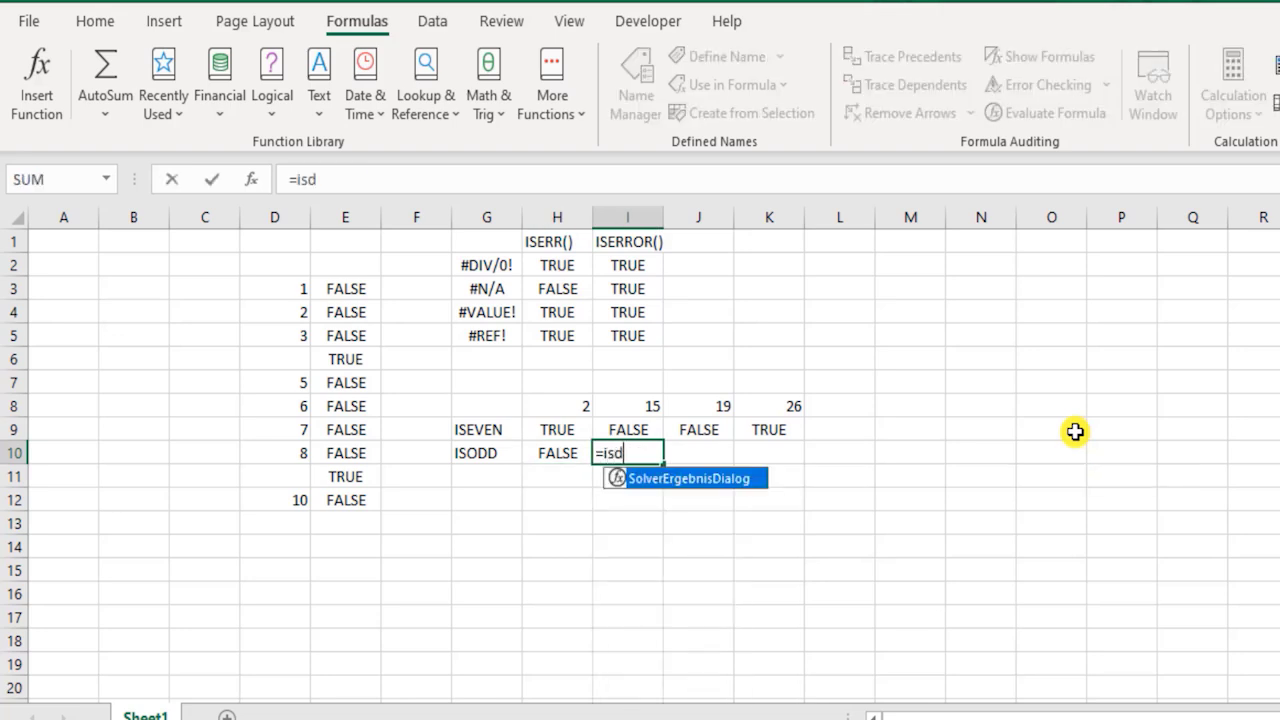
key("BackSpace")
type("od")
key("Tab")
key("Up")
key("Up")
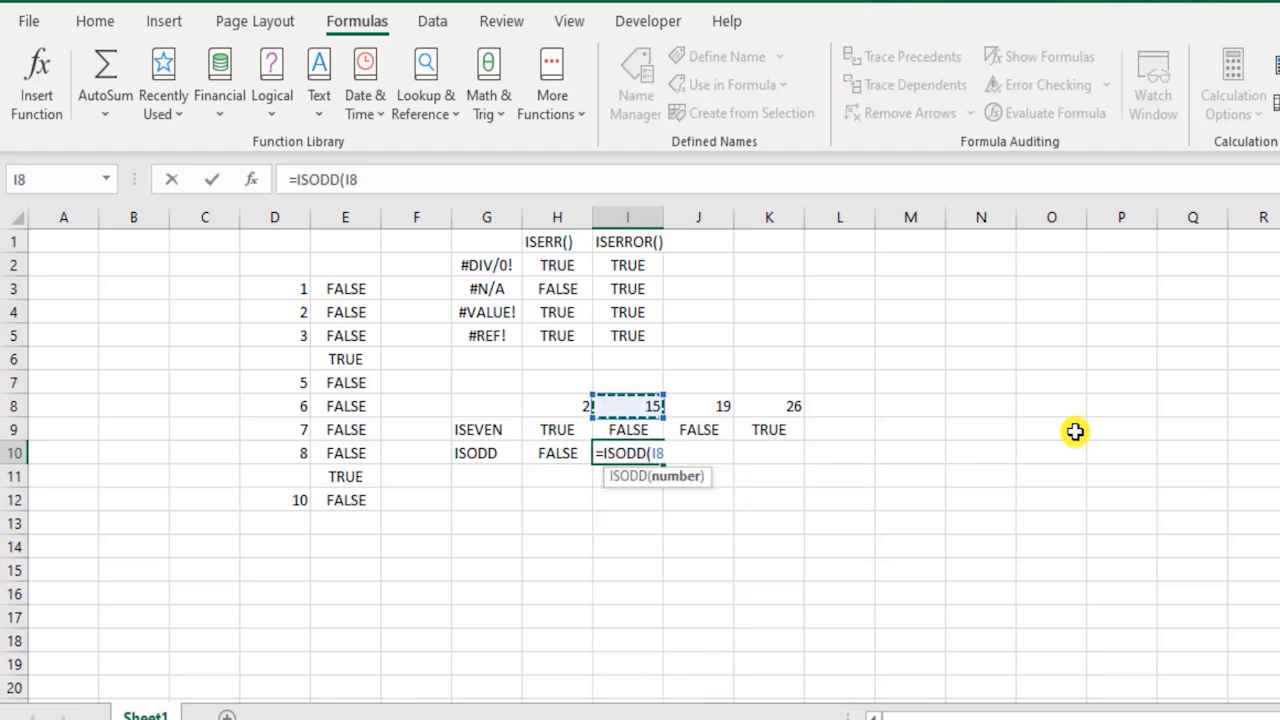
type(")")
key("Return")
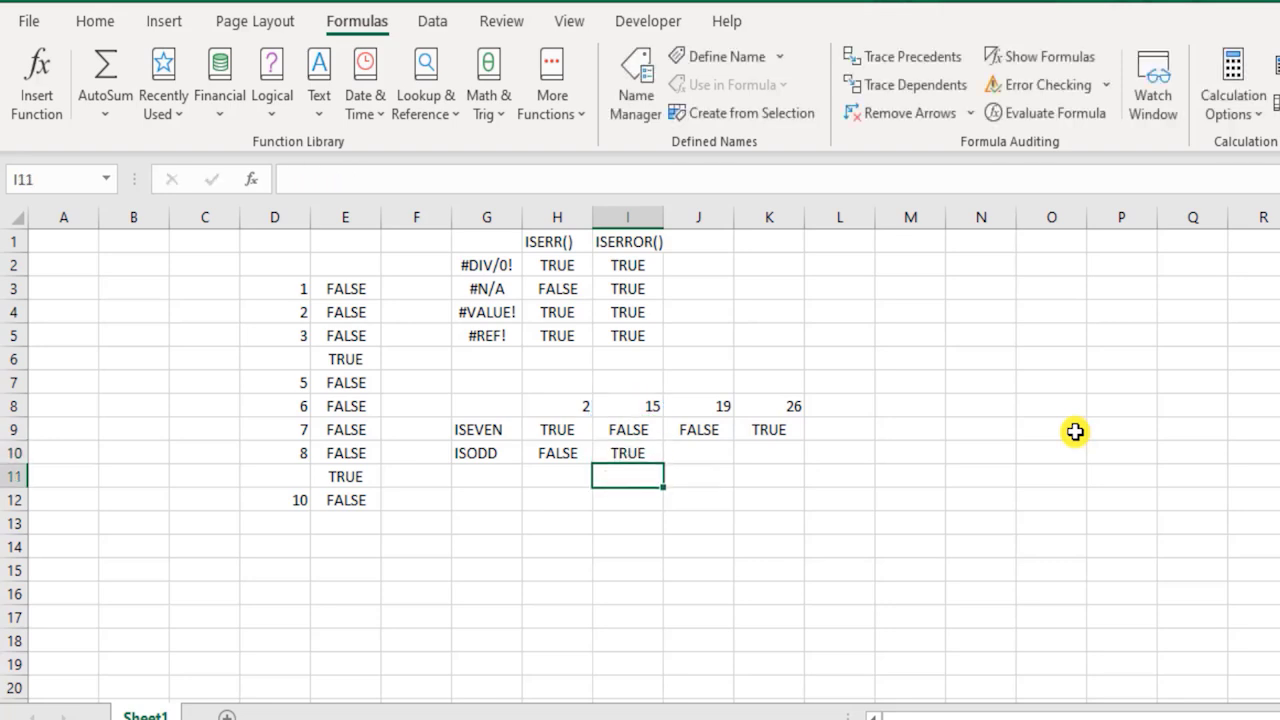
Enter =ISODD(J8) and =ISODD(K8) in J10 and K10, returning TRUE and FALSE
key("Up")
key("Right")
type("=isod")
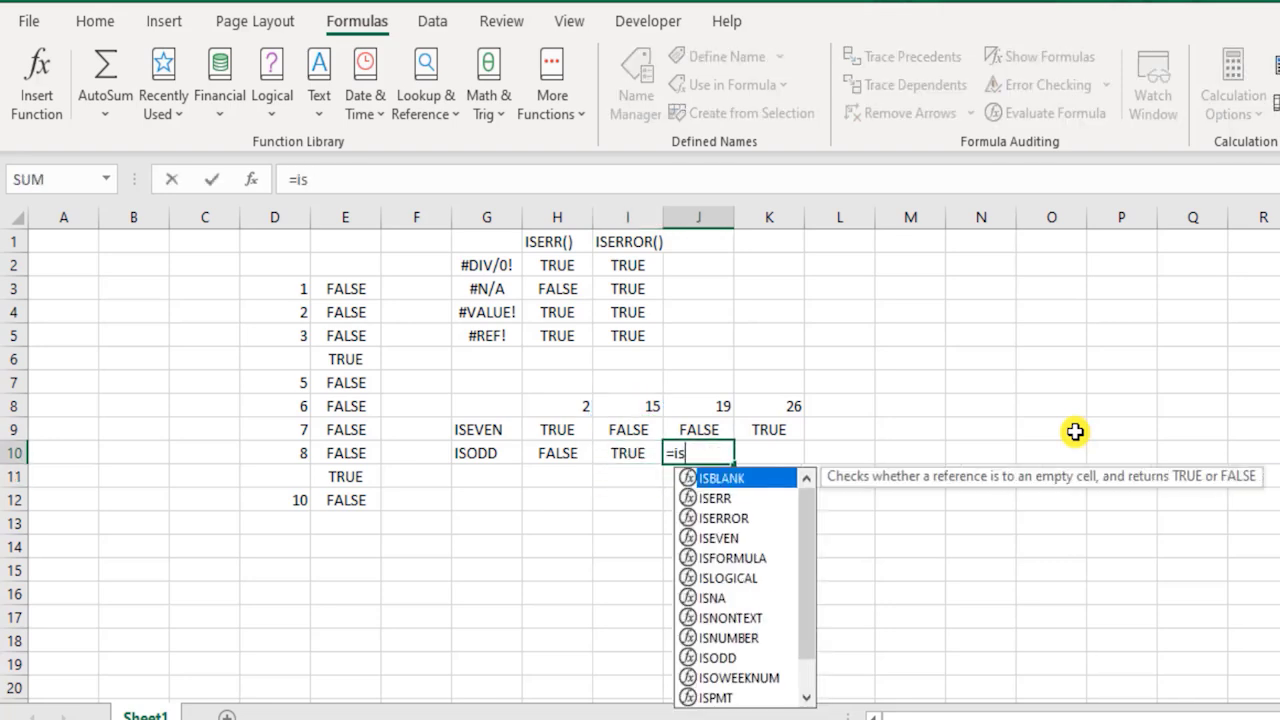
key("Tab")
key("Up")
key("Up")
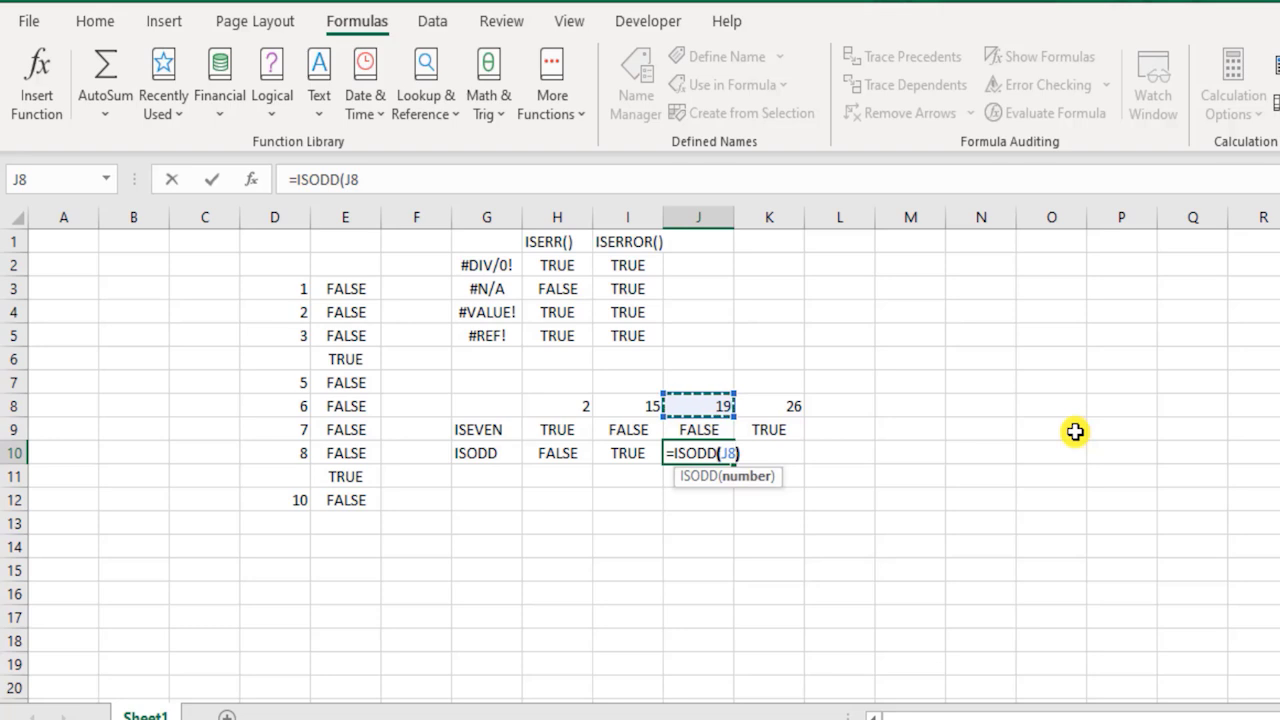
type(")")
key("Return")
key("Up")
key("Right")
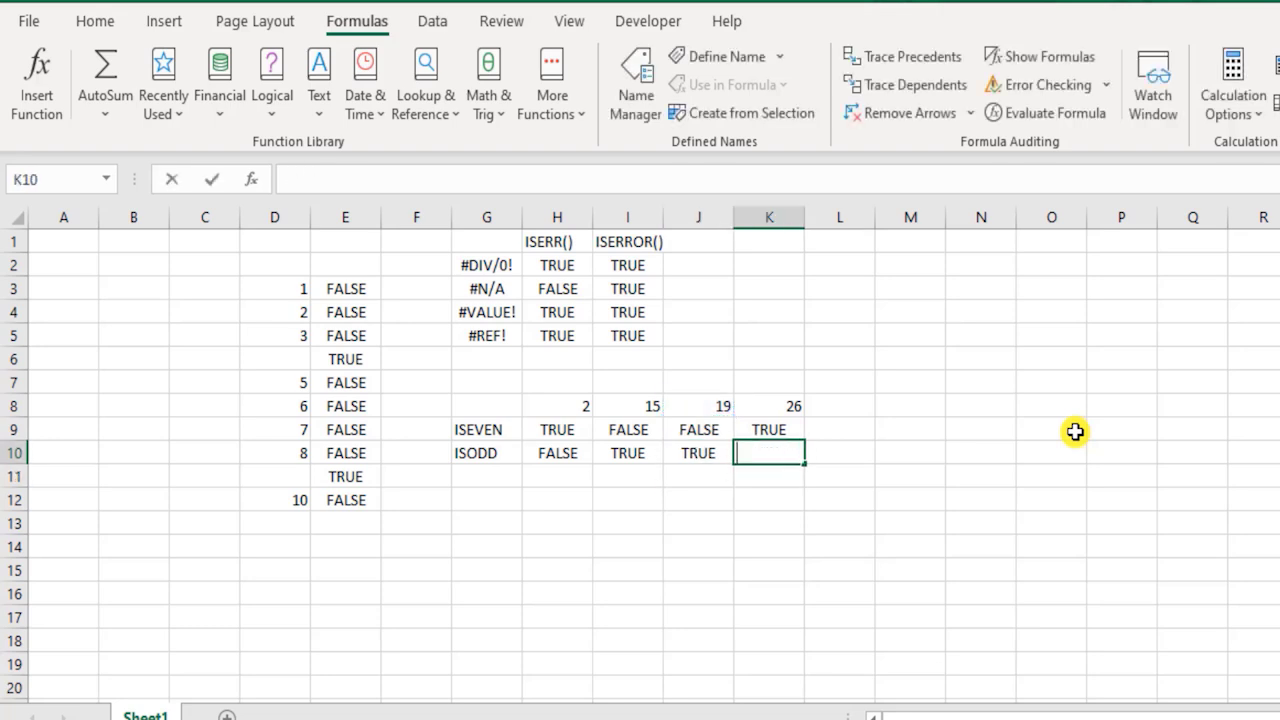
type("=isodd")
key("Tab")
key("Up")
key("Up")
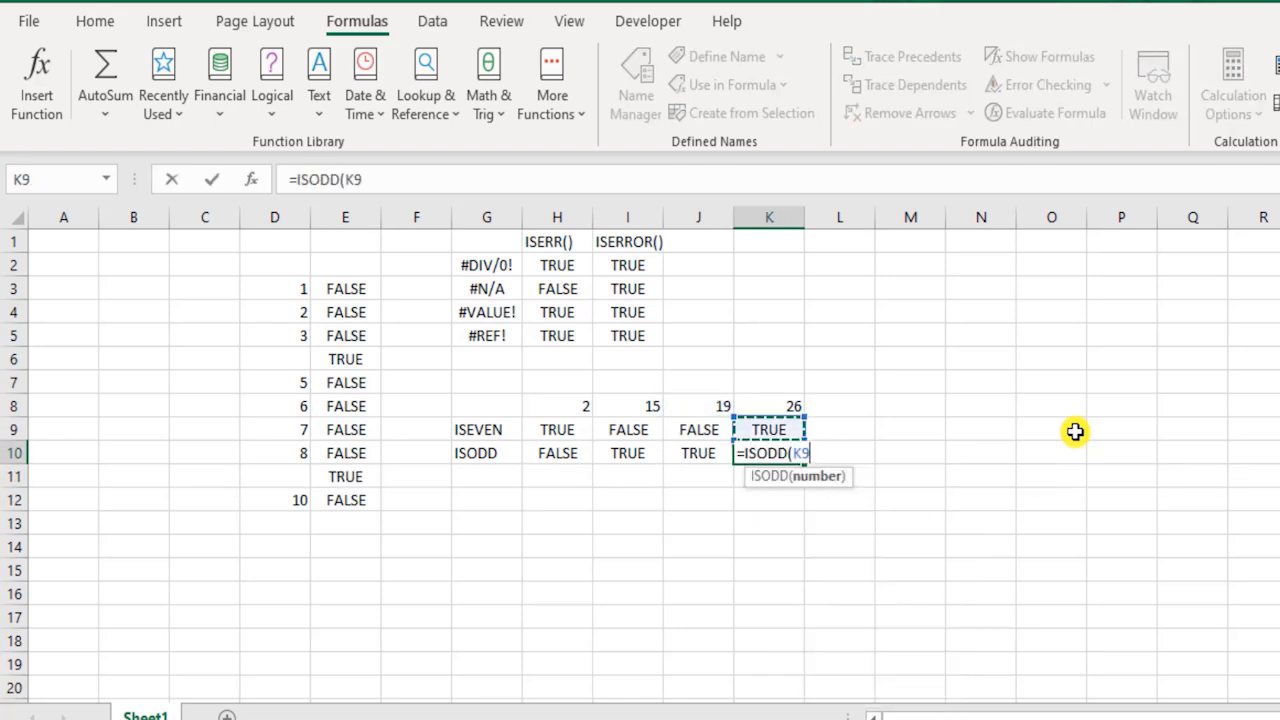
type(")")
key("Return")
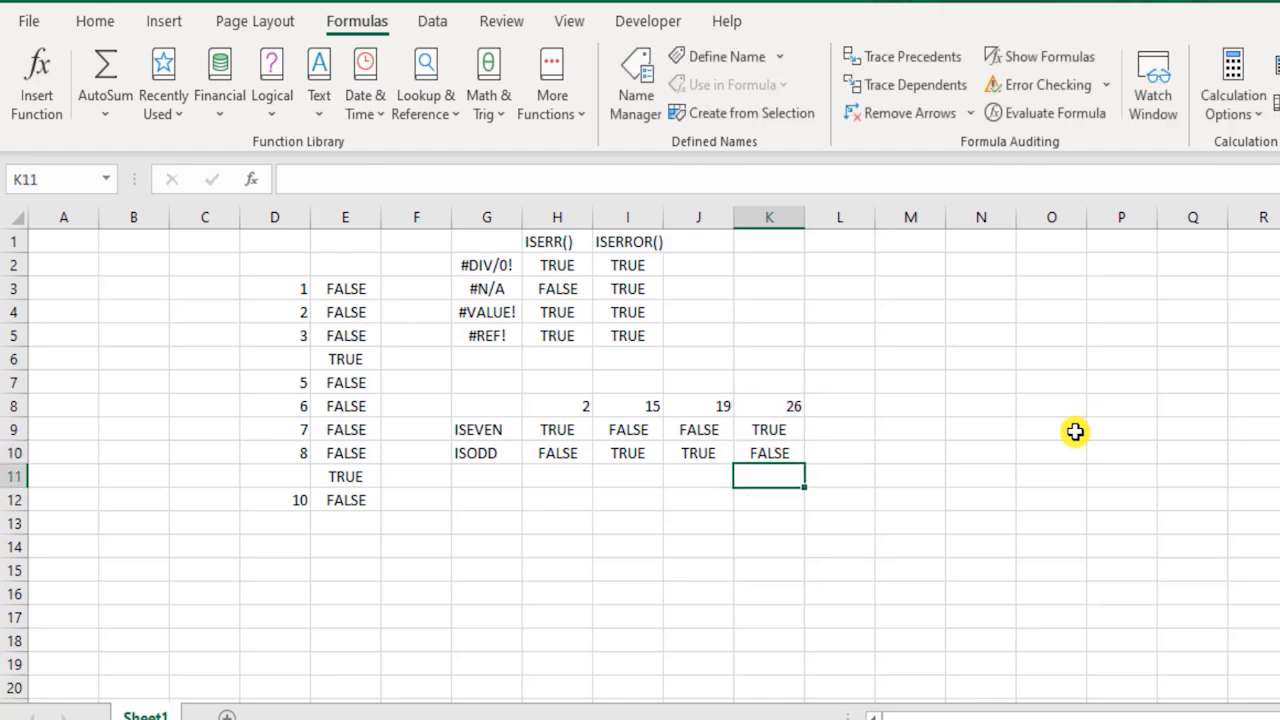
Select the ISEVEN and ISODD result rows to compare them, ending at empty cell G12
key("Up")
key("Left")
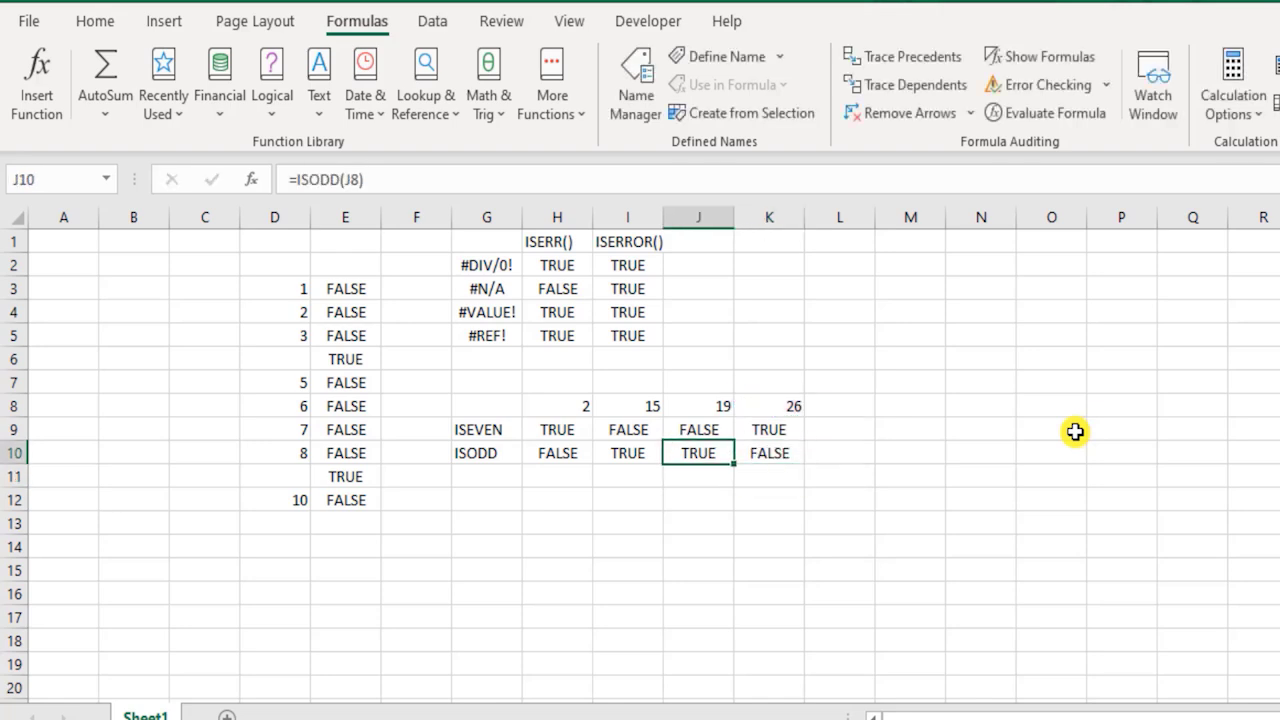
key("shift+Left")
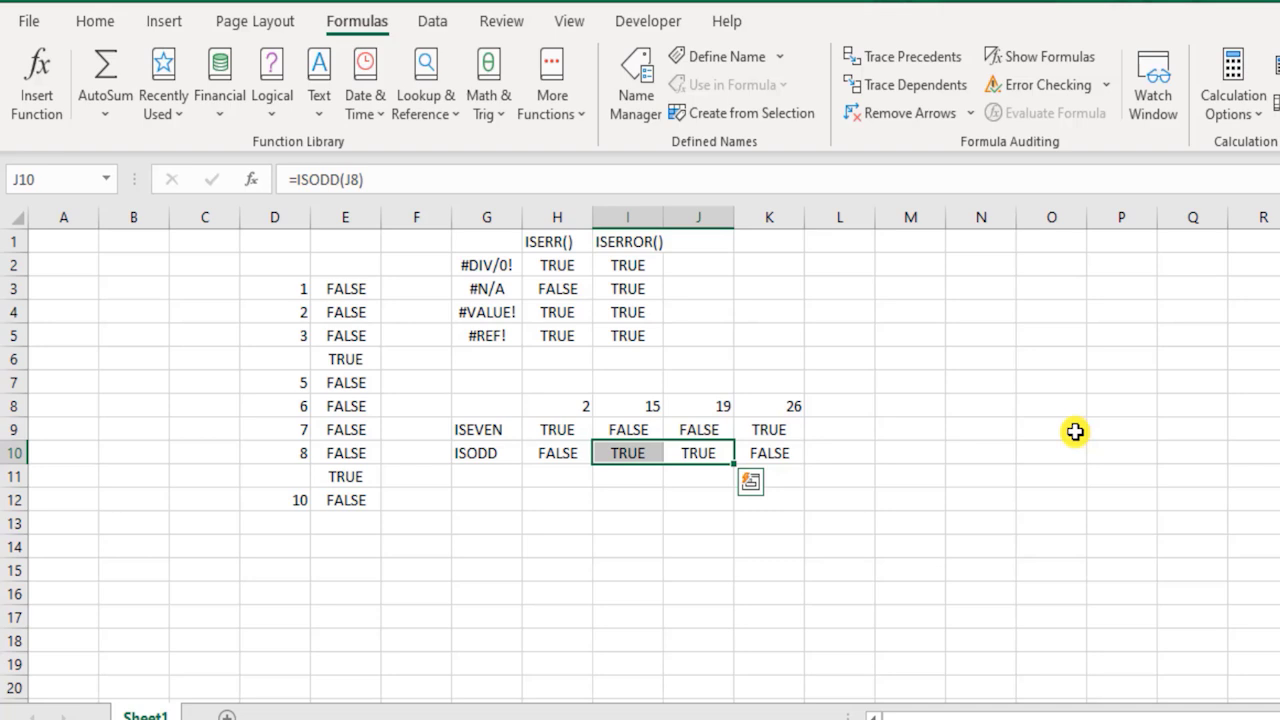
key("Up")
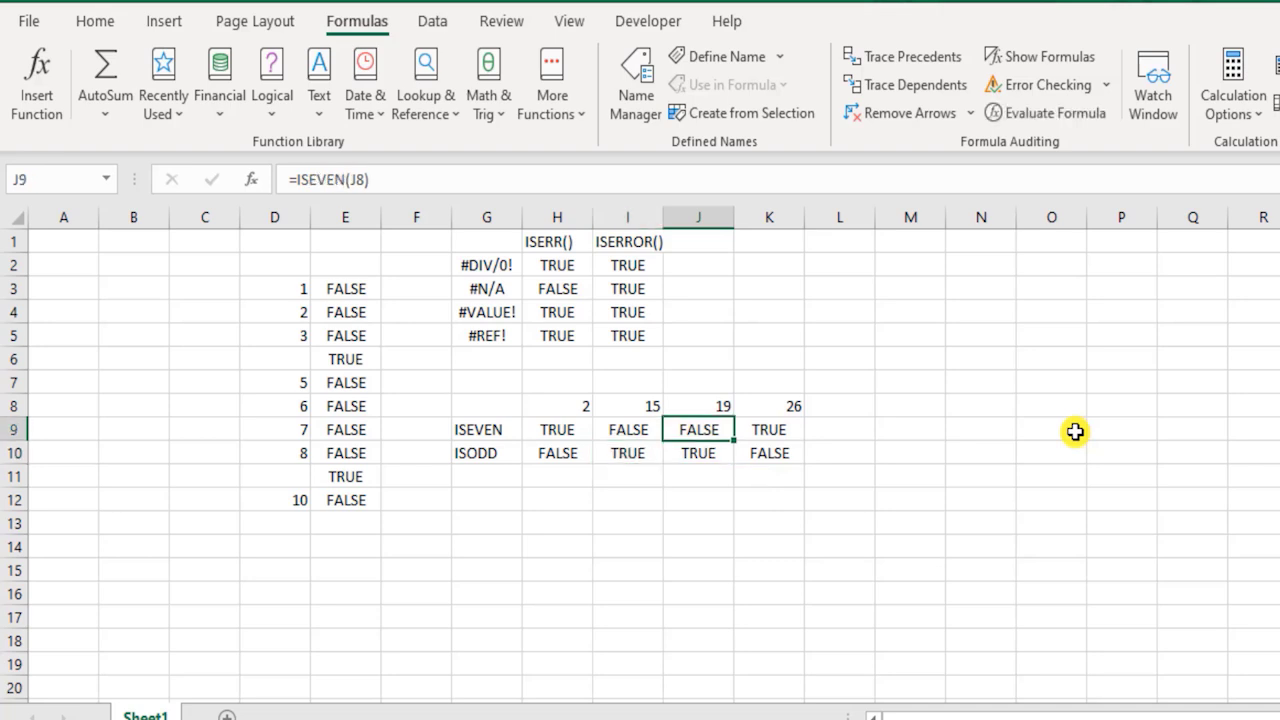
key("Left")
key("Left")
key("shift+Right")
key("shift+Right")
key("shift+Right")
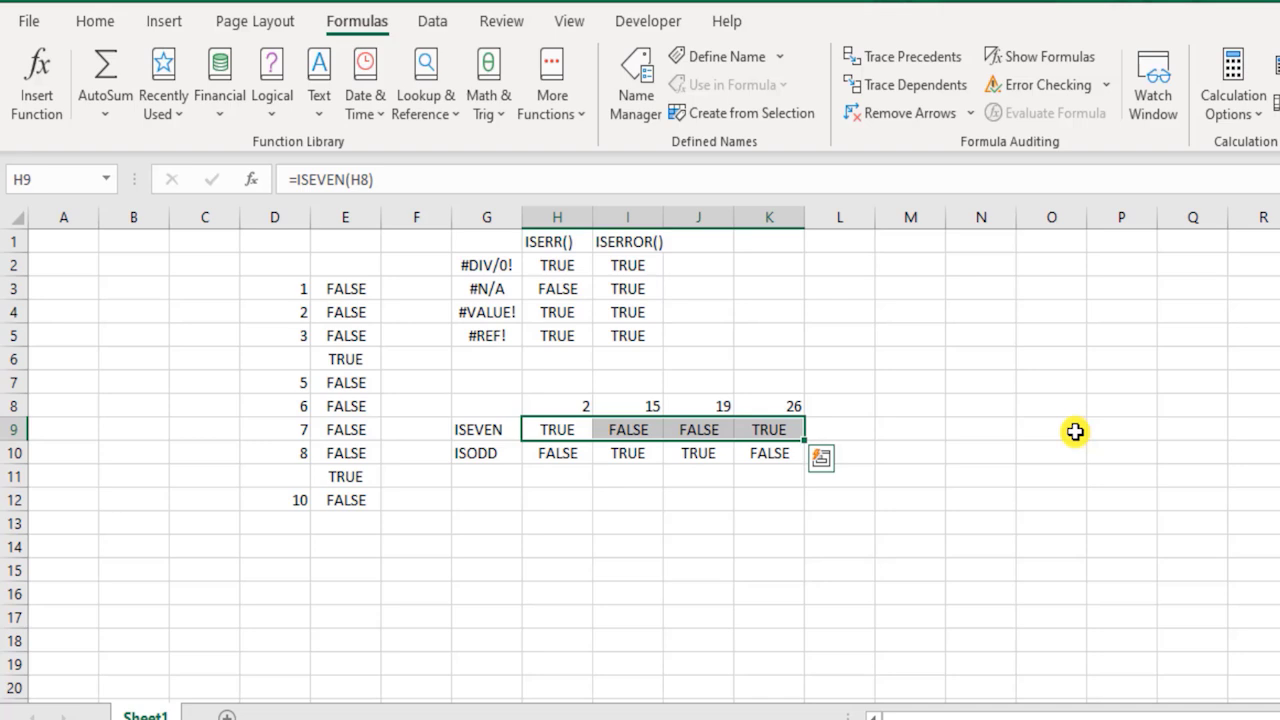
key("shift+Down")
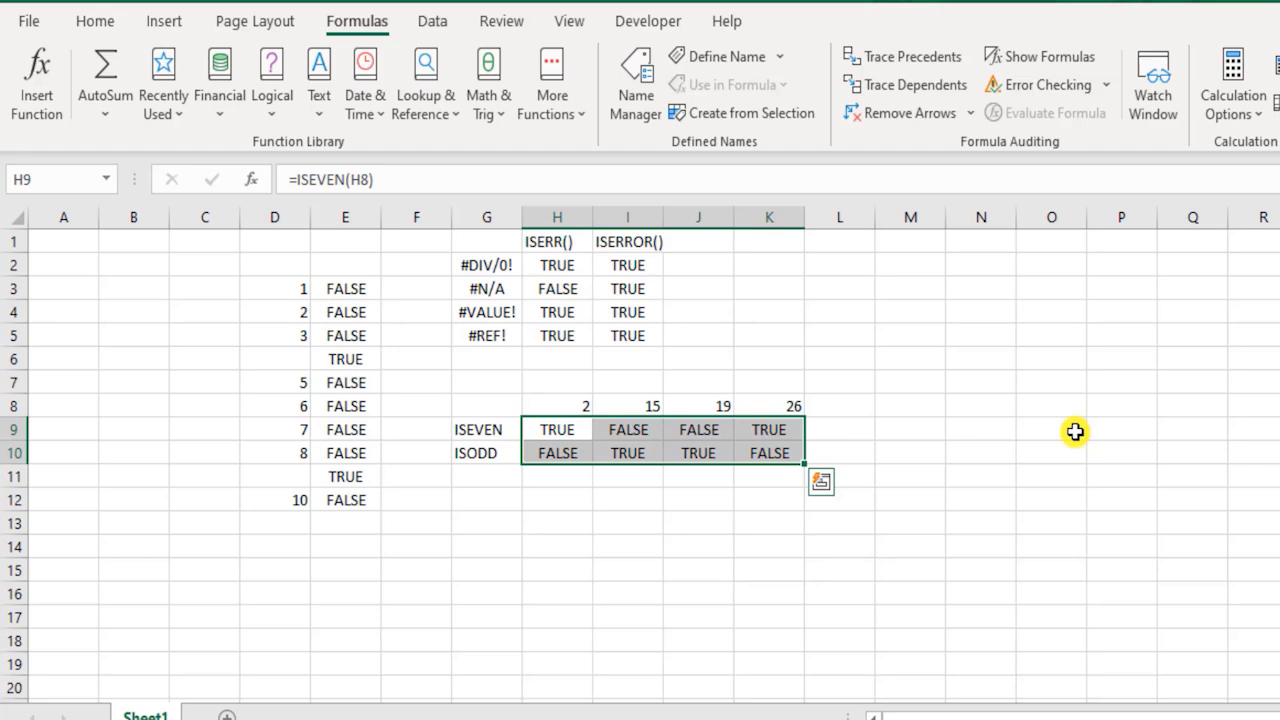
key("Down")
key("Up")
key("Left")
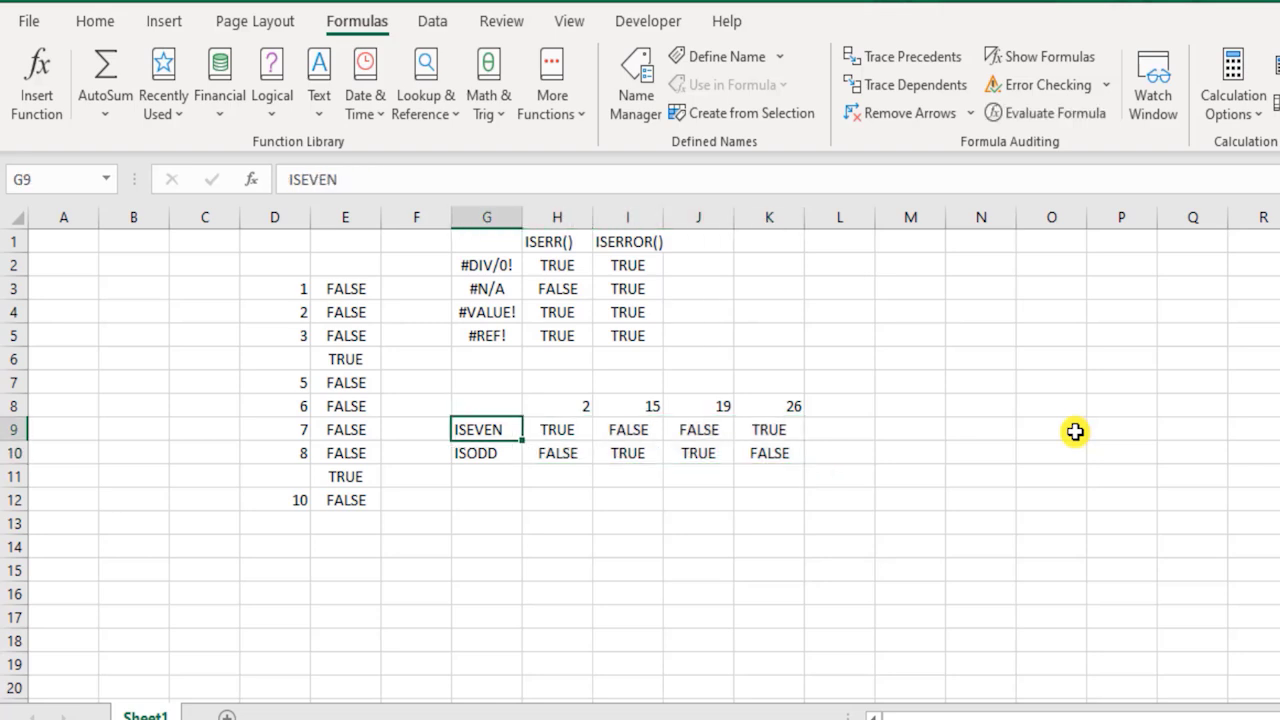
key("Down")
key("Down")
key("Down")
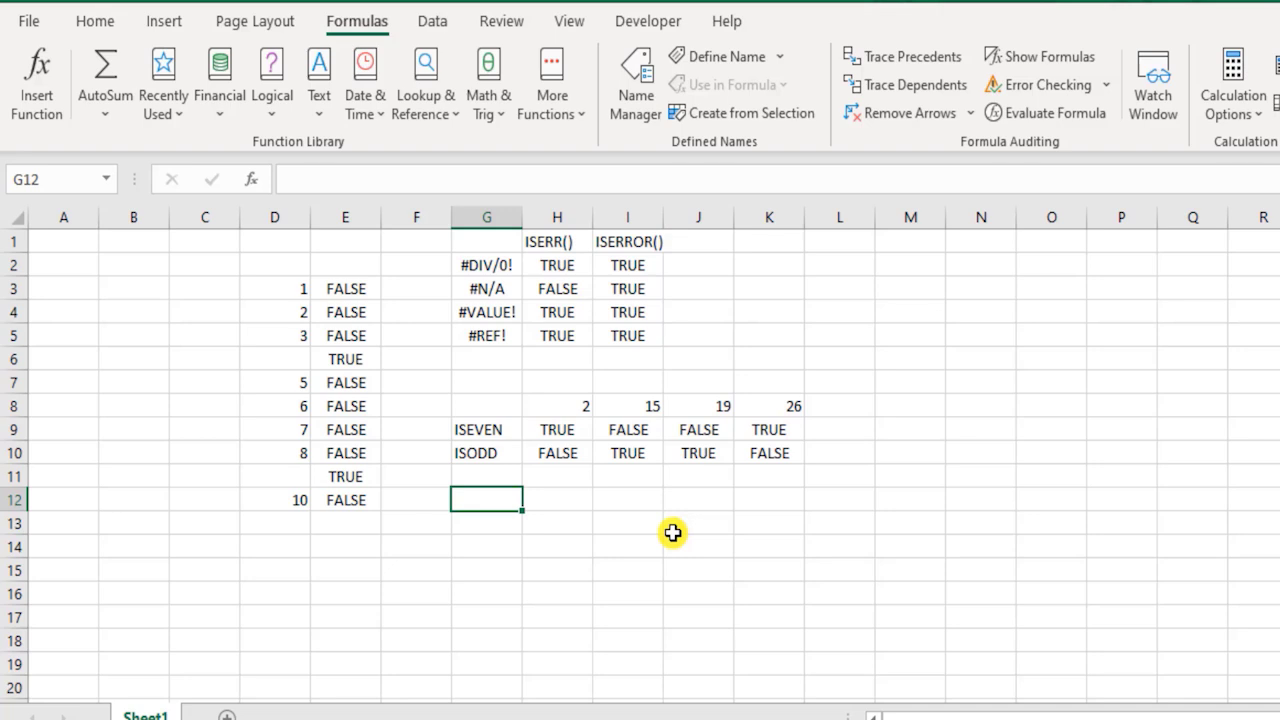
Label G12 'ISTEXT' and enter =ISTEXT(G12) in H12, returning TRUE
type("ISTEXT")
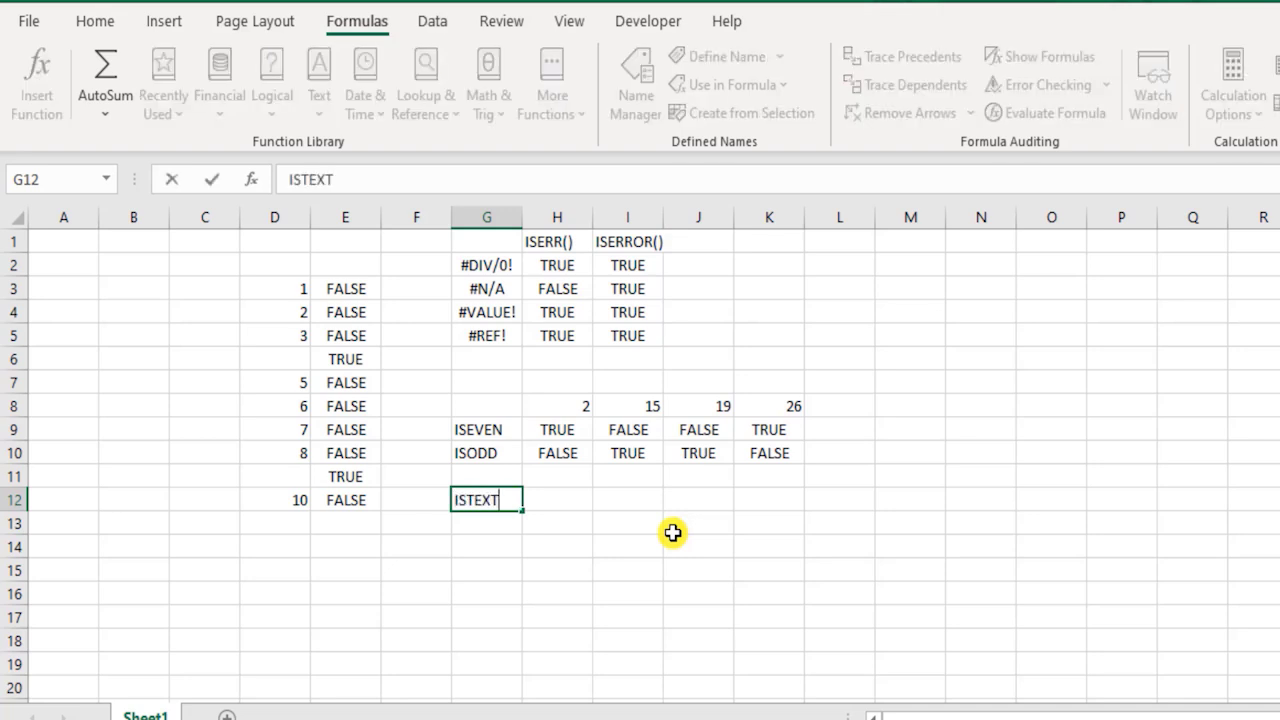
key("Tab")
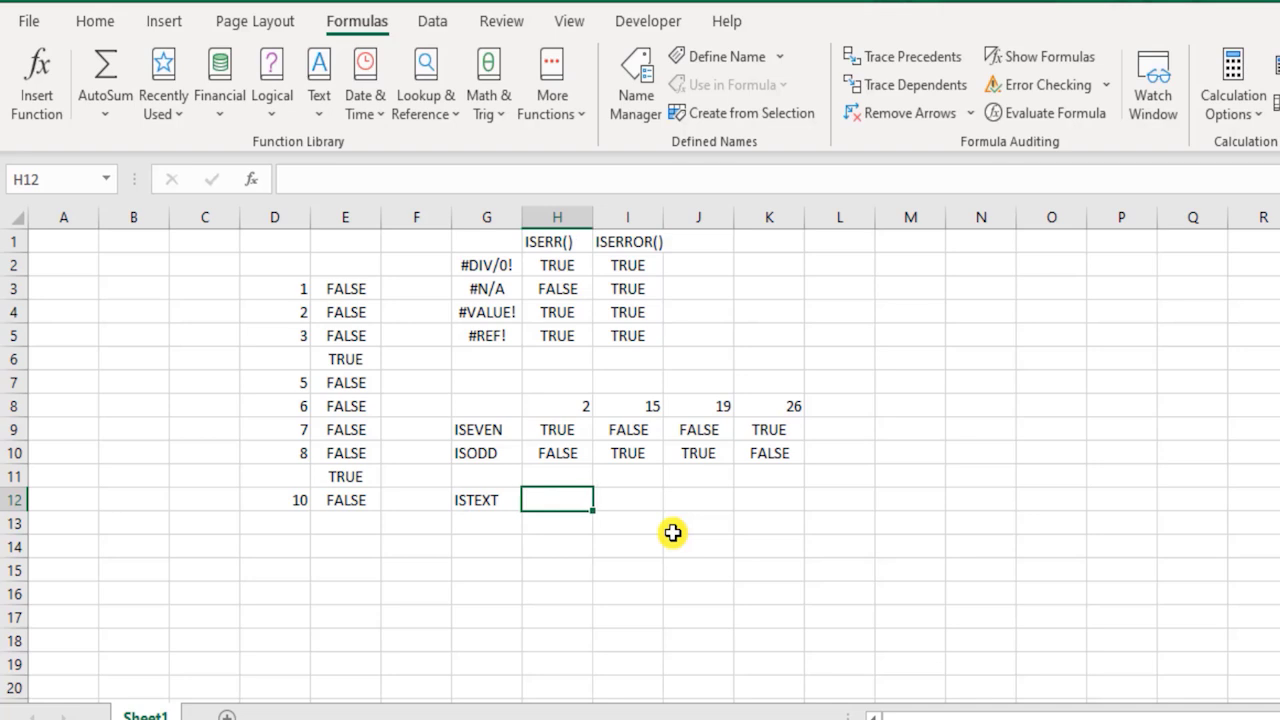
type("=")
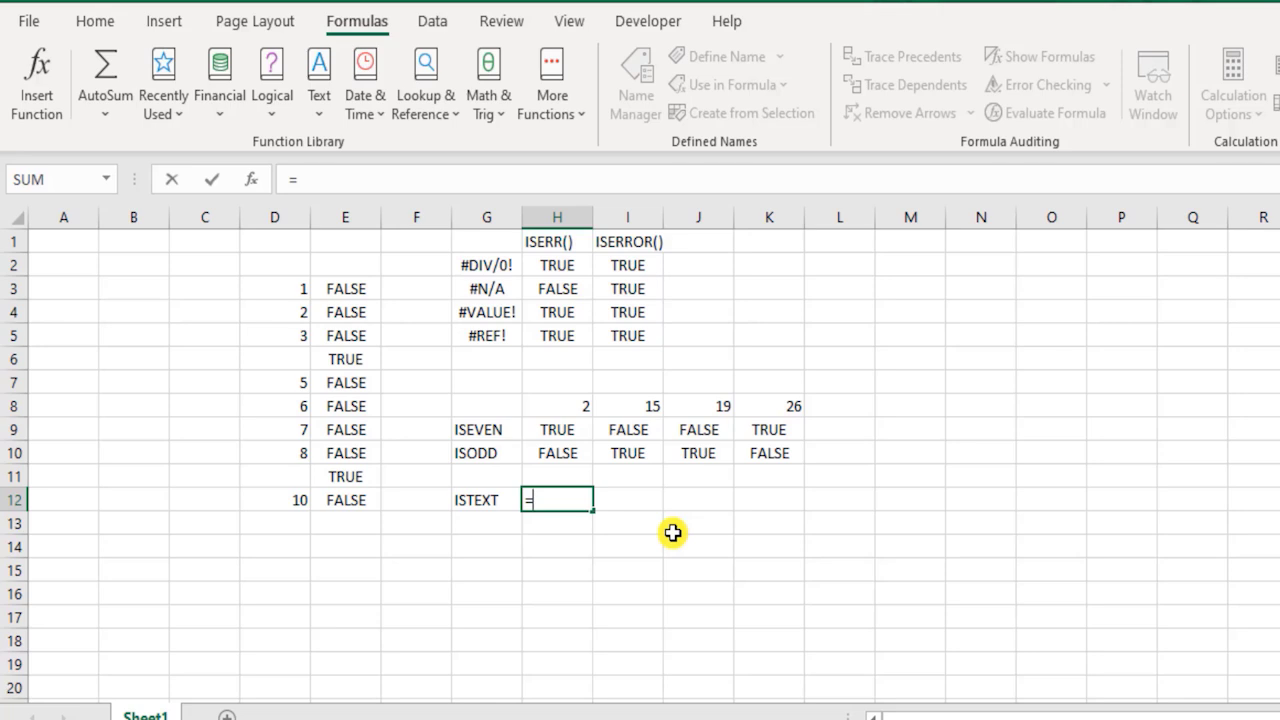
type("istext")
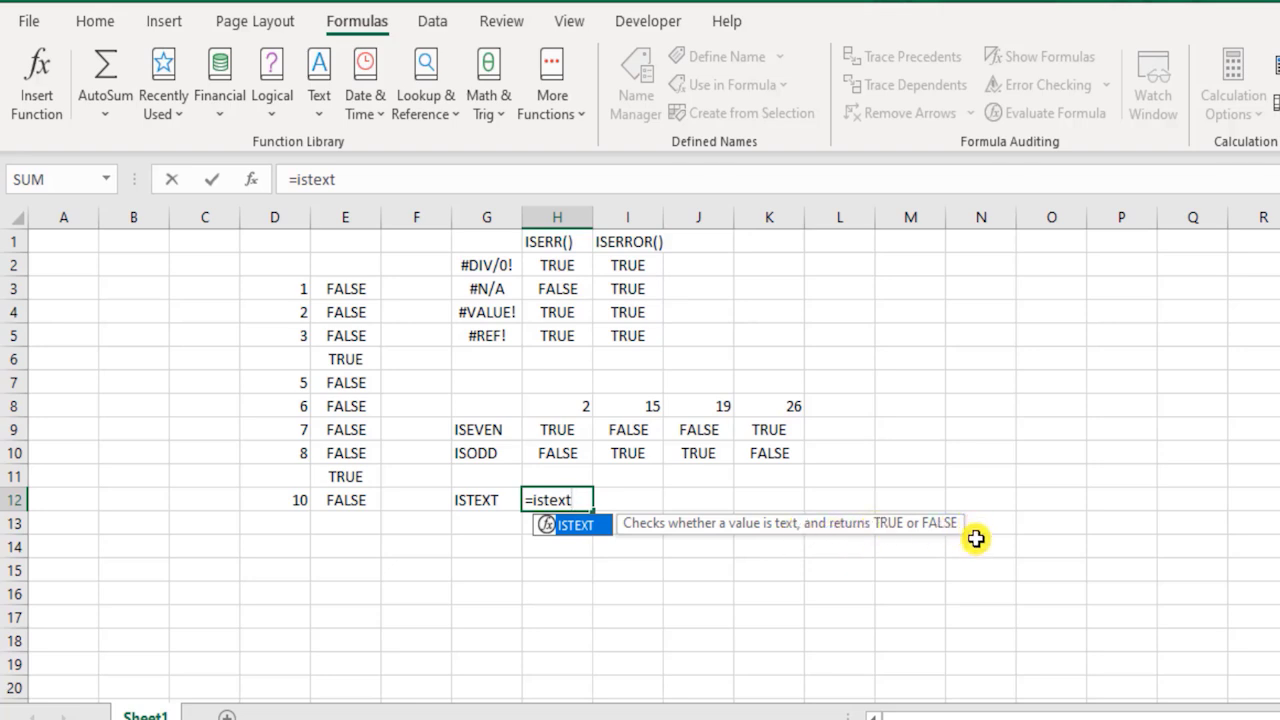
key("Tab")
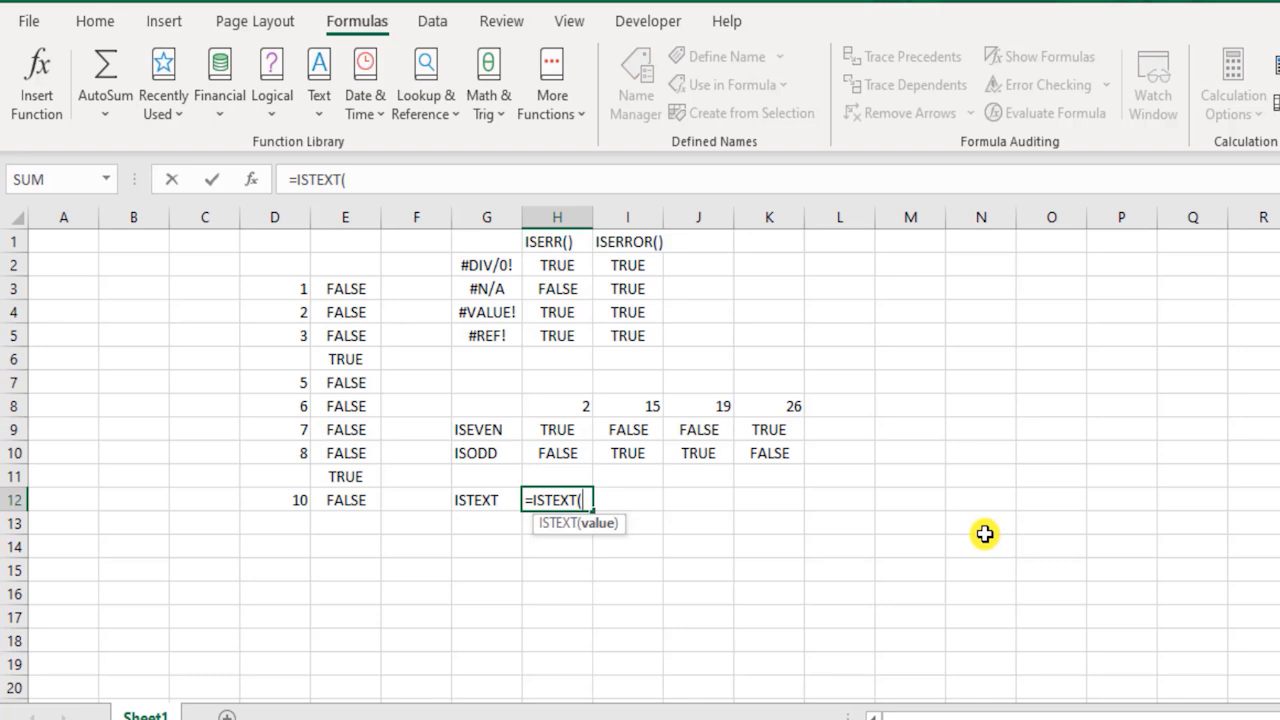
left_click(472, 498)
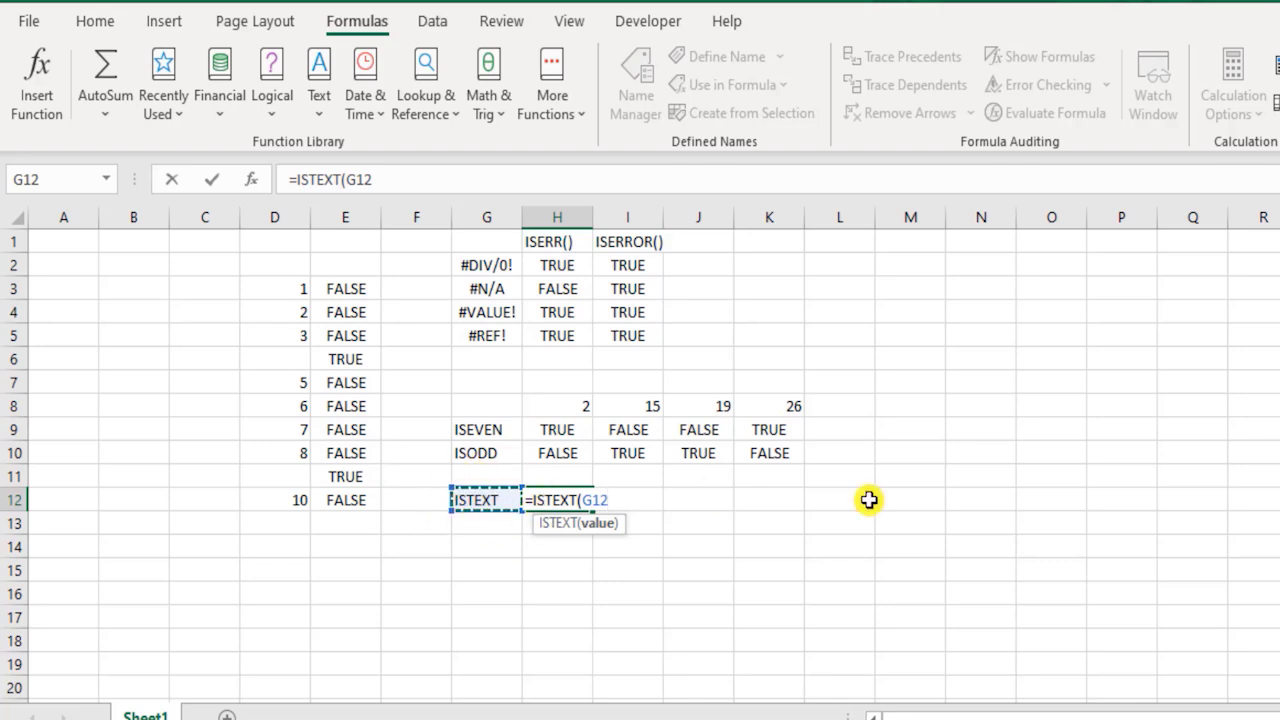
type(")")
key("Return")
Enter =ISTEXT(I8) in I12 and =ISTEXT(J10) in J12, both returning FALSE
key("Up")
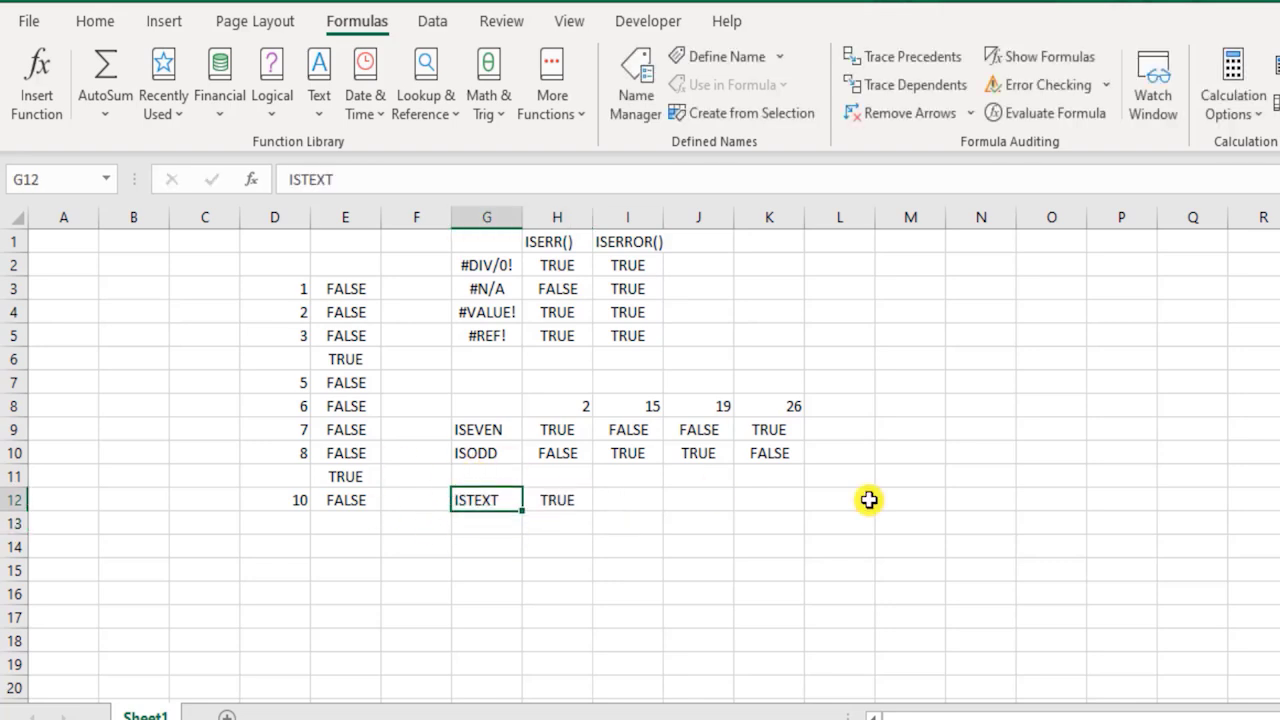
key("Right")
key("Right")
type("=")
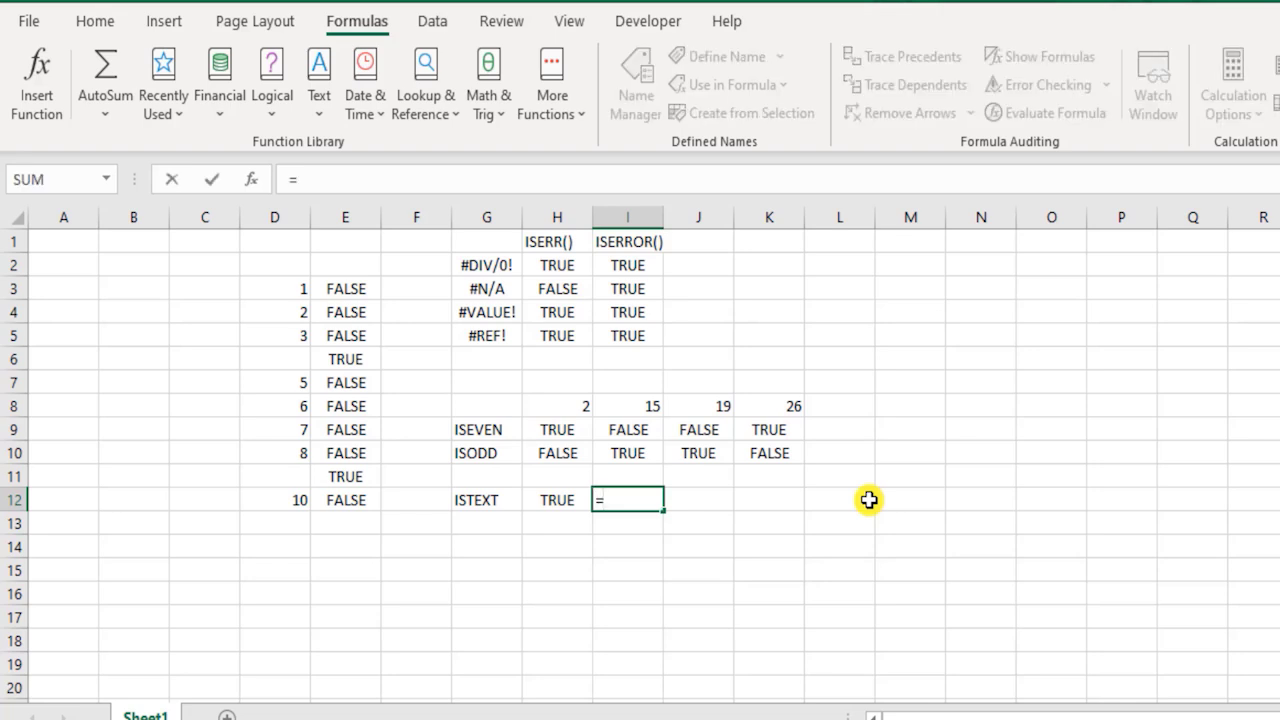
type("istex")
key("Tab")
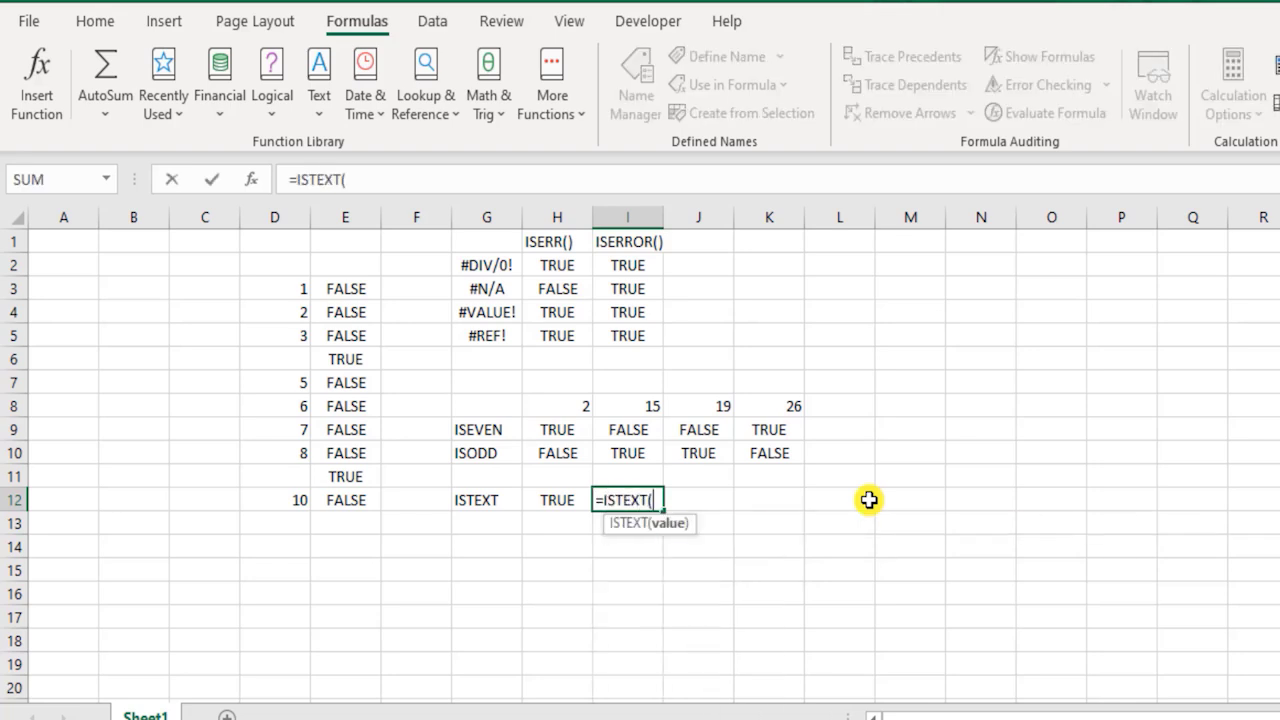
left_click(652, 402)
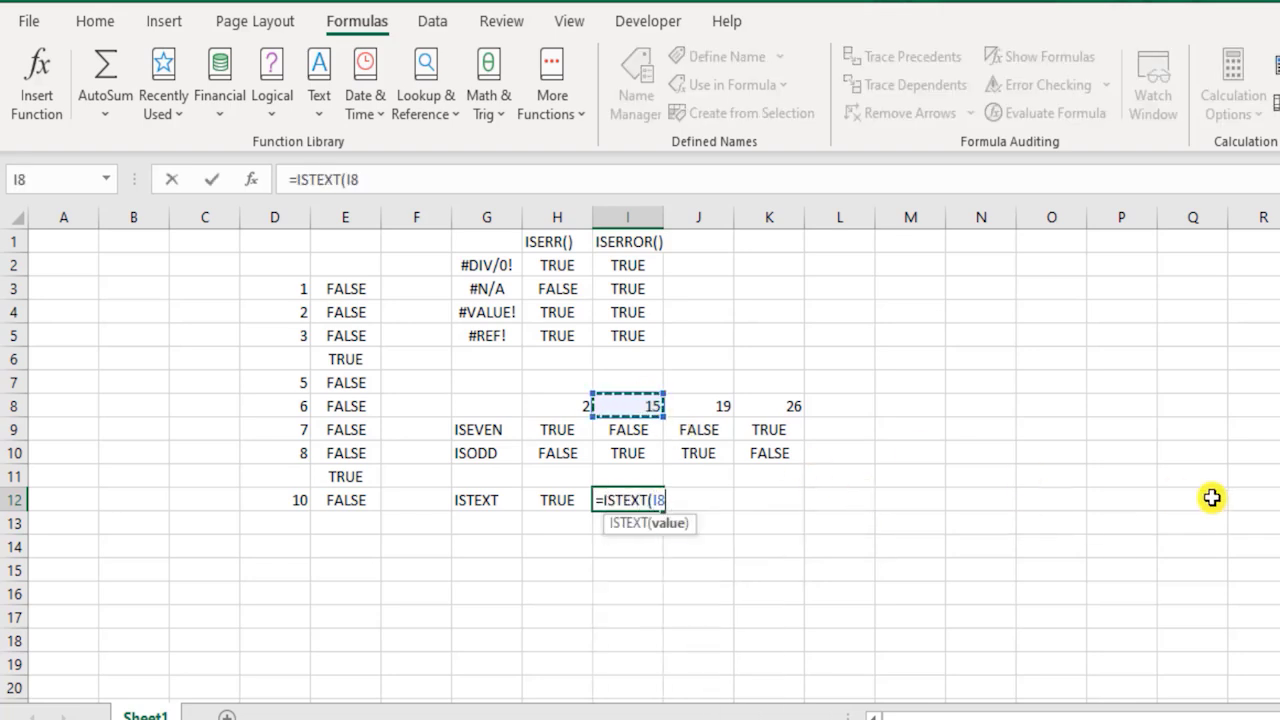
key("Return")
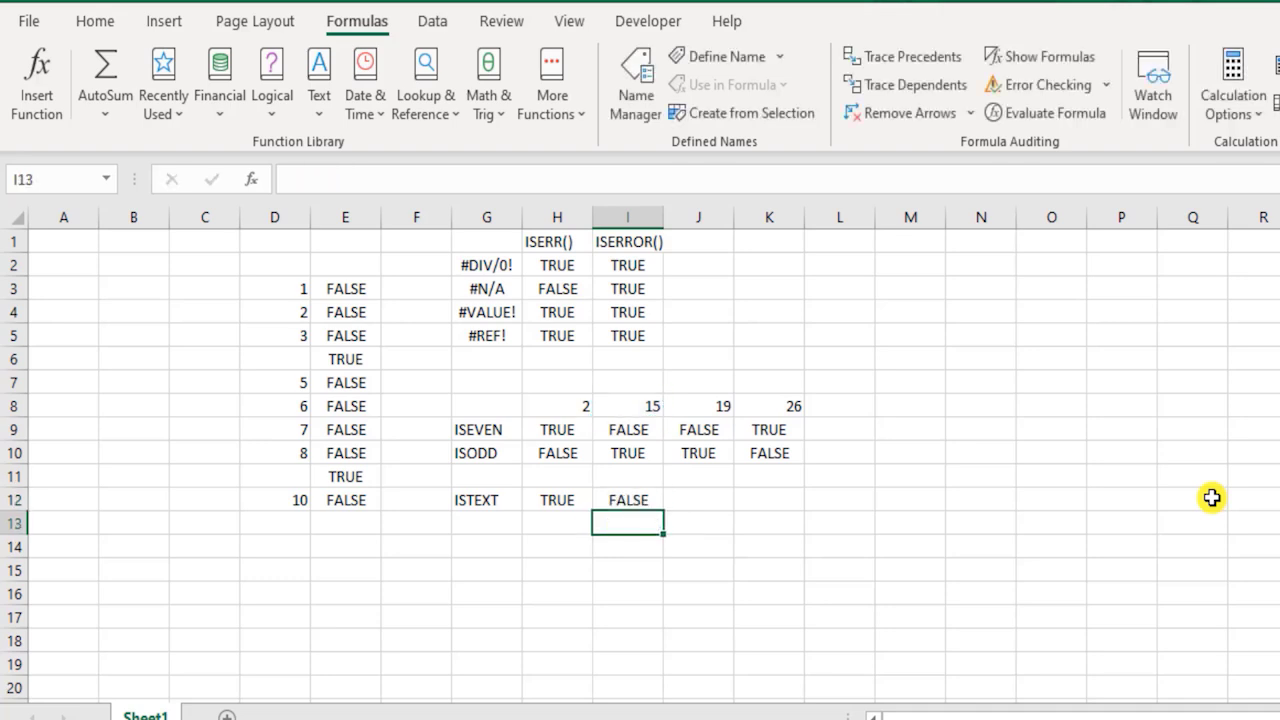
key("Up")
key("Right")
type("=")
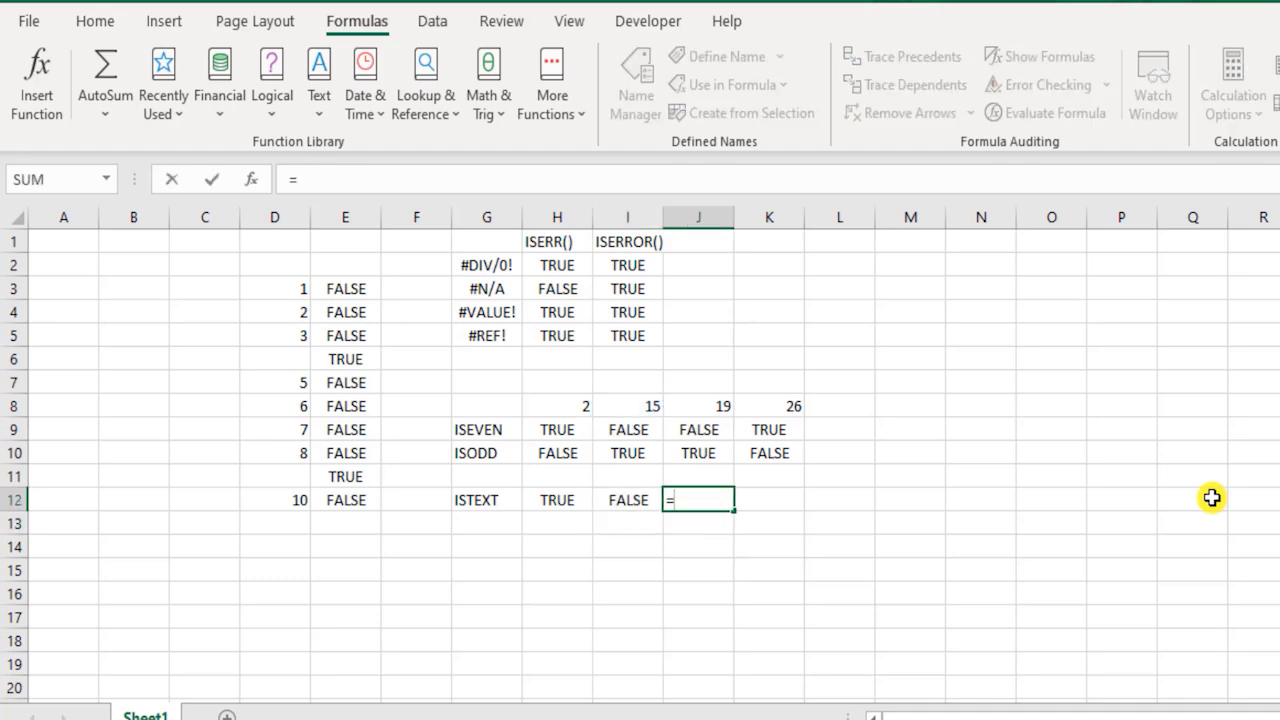
type("istex")
key("Tab")
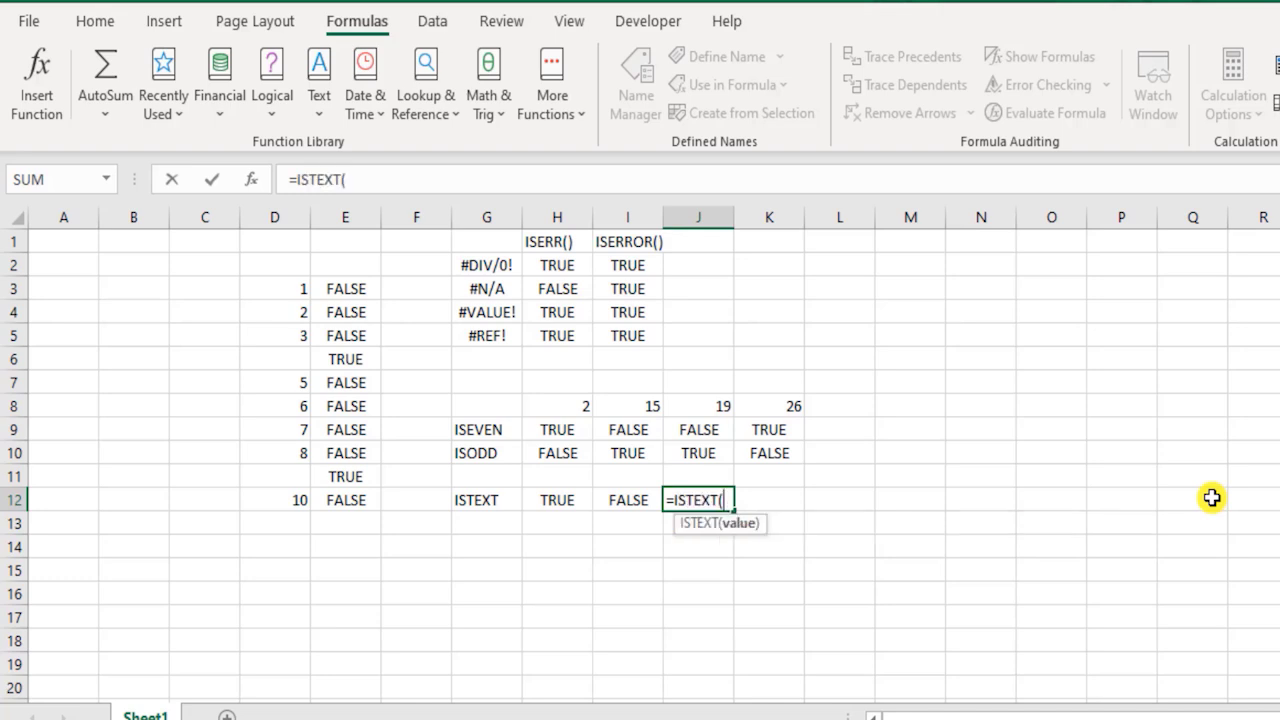
left_click(696, 456)
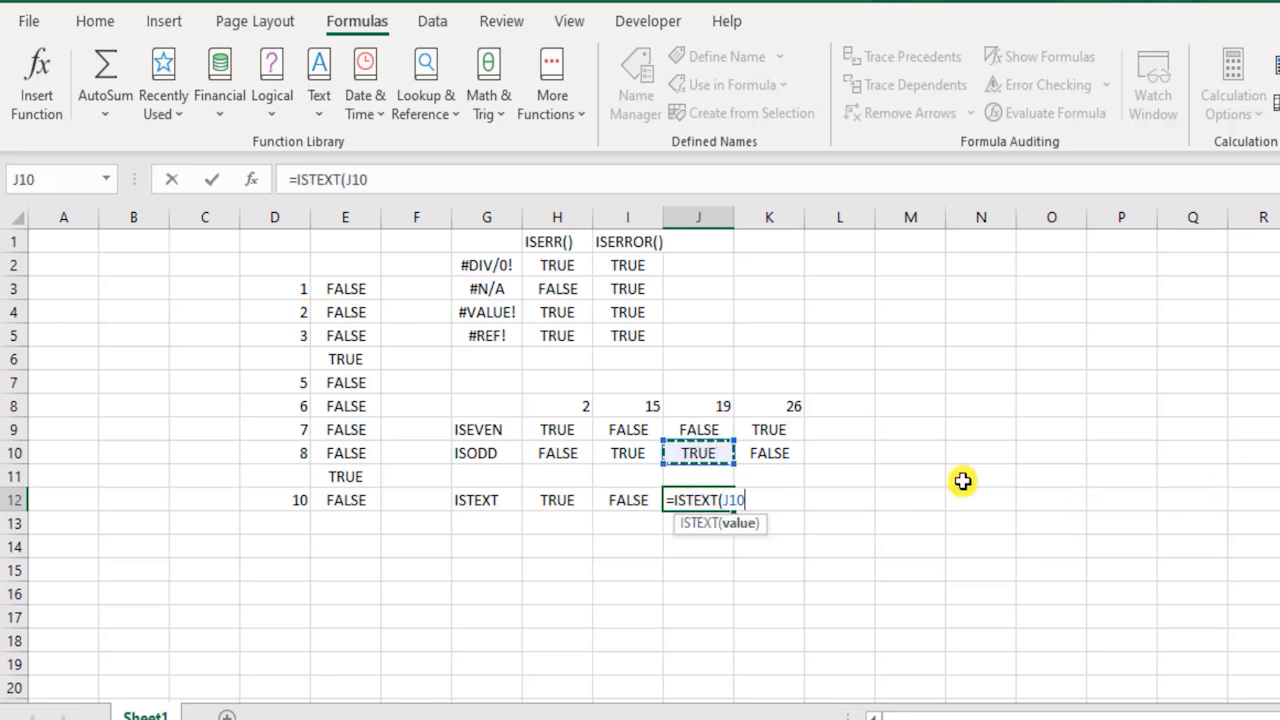
type(")")
key("Return")
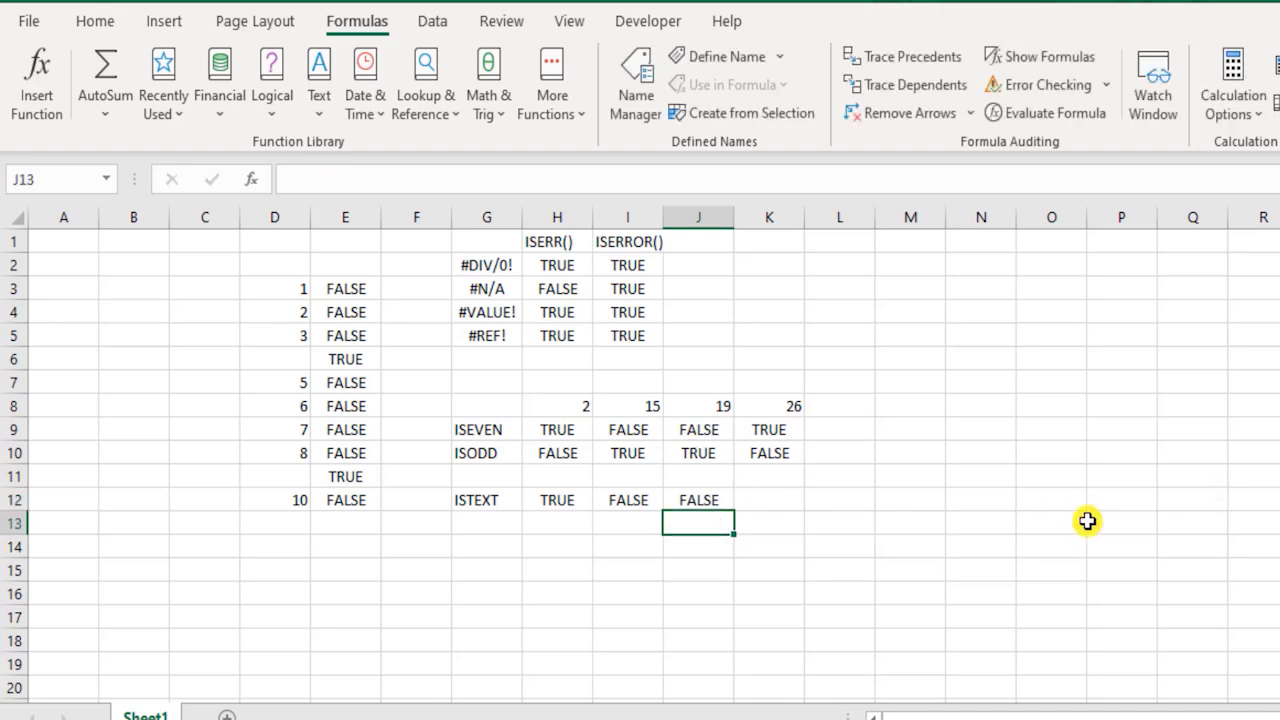
key("Up")
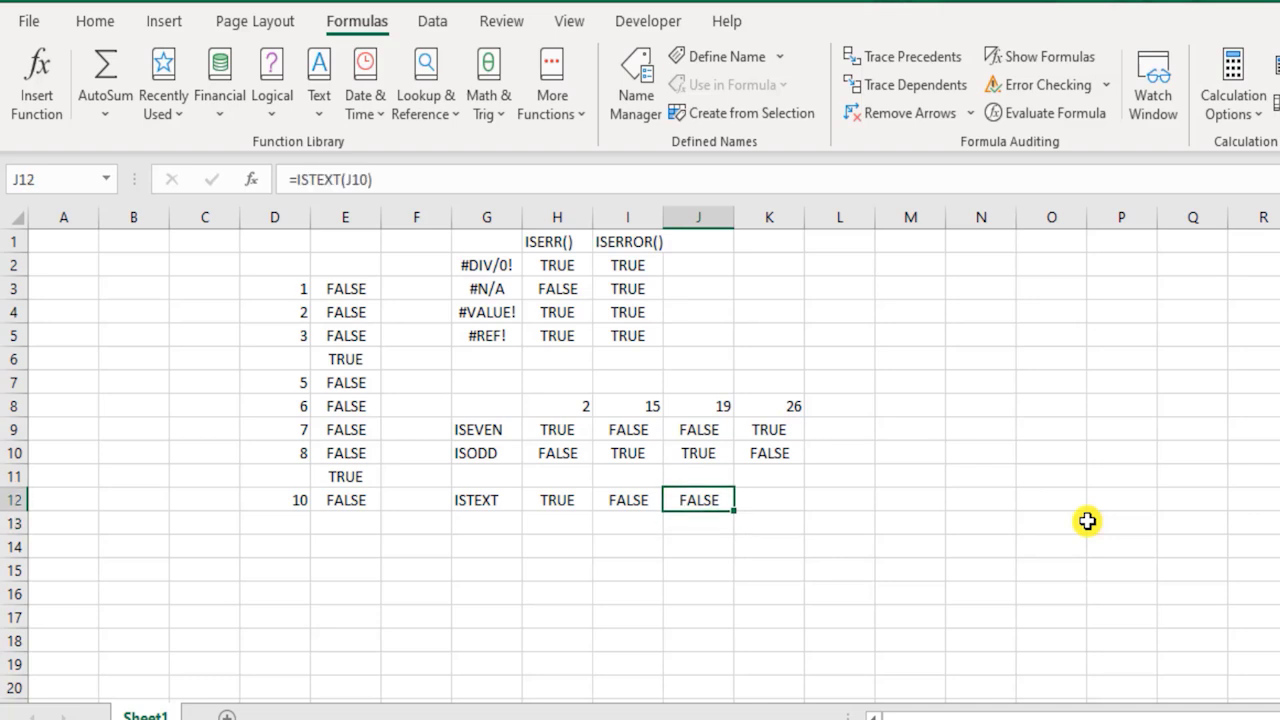
After checking J10's formula, enter =ISTEXT(K10) in K12, returning FALSE
left_click(708, 450)
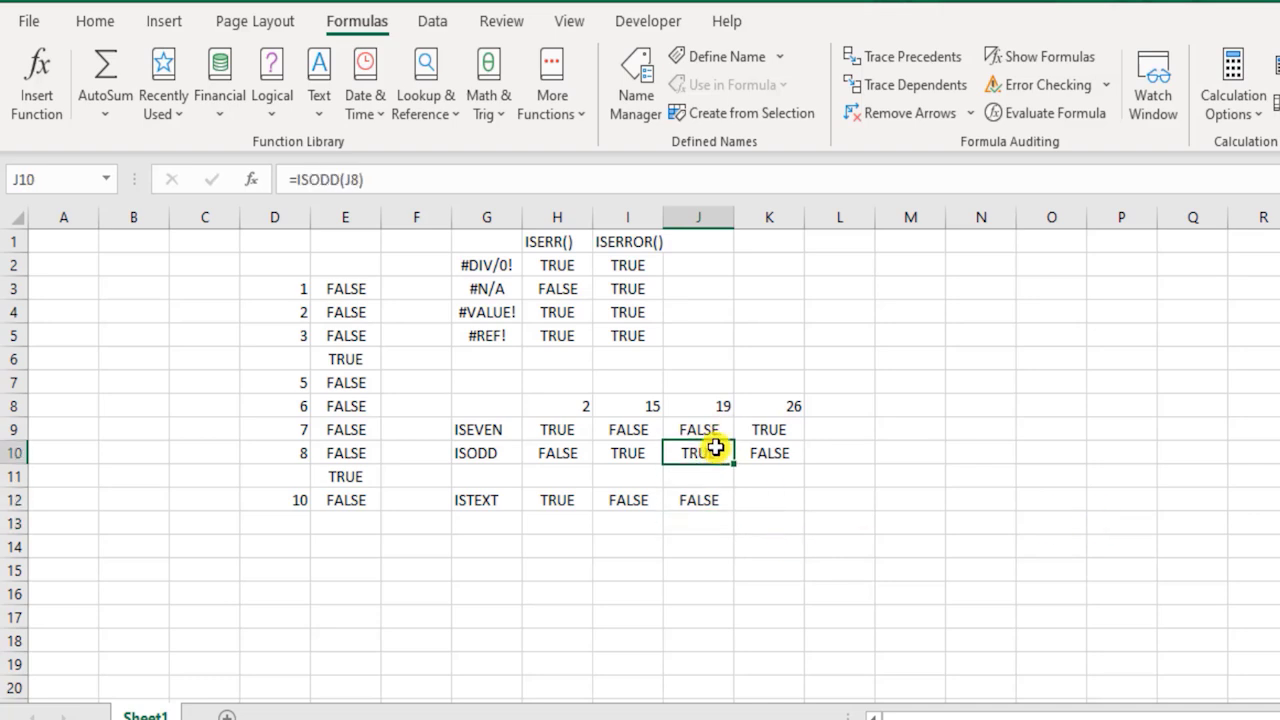
left_click(740, 500)
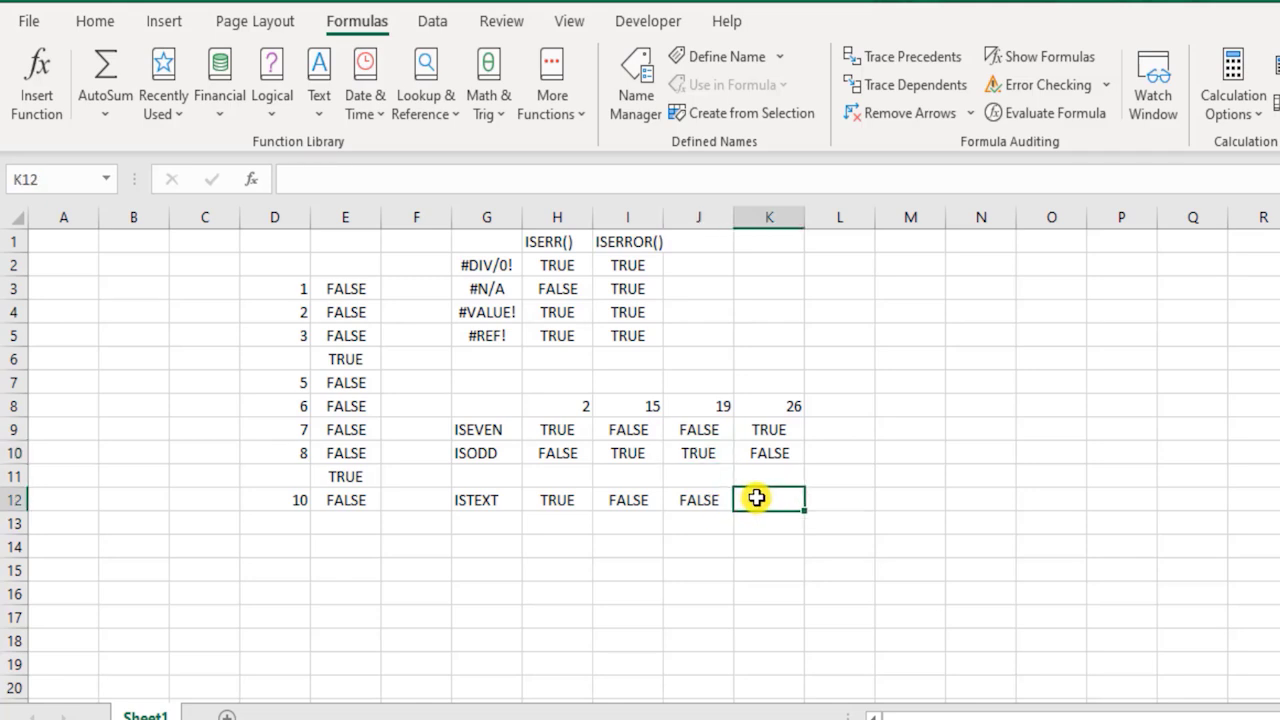
type("=is")
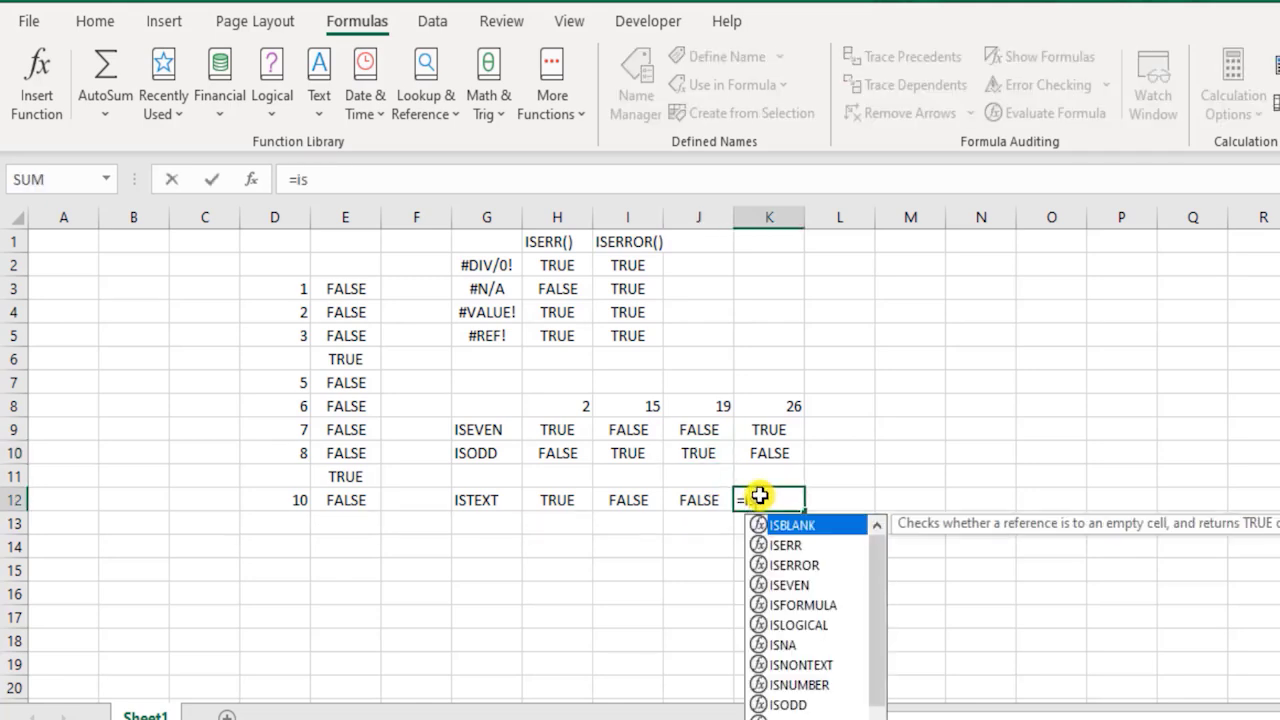
type("s")
key("BackSpace")
type("te")
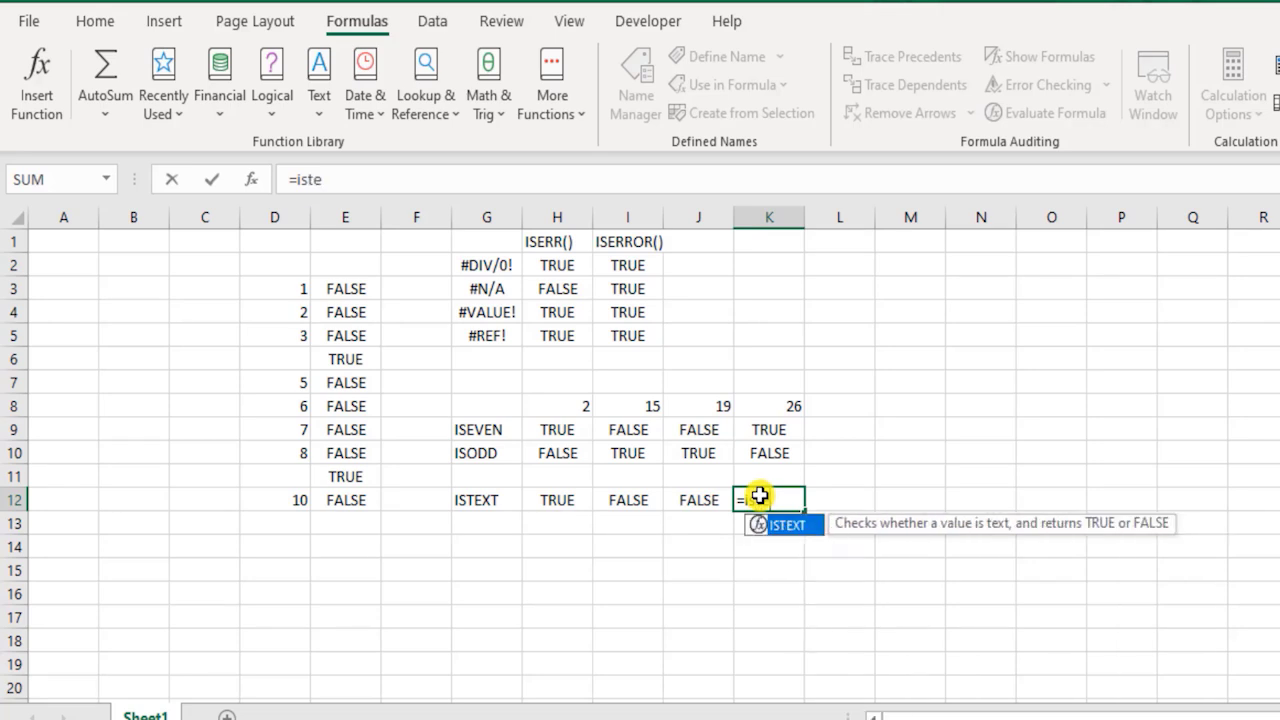
key("Tab")
left_click(773, 451)
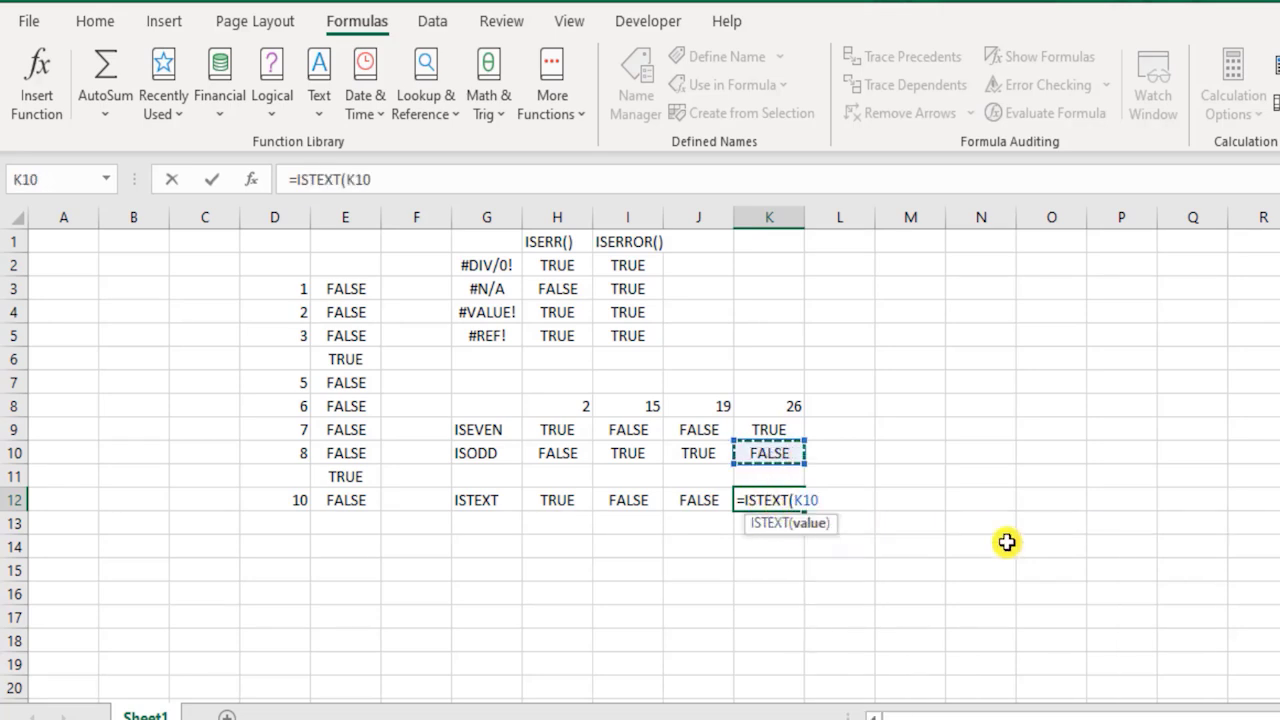
type(")")
key("Return")
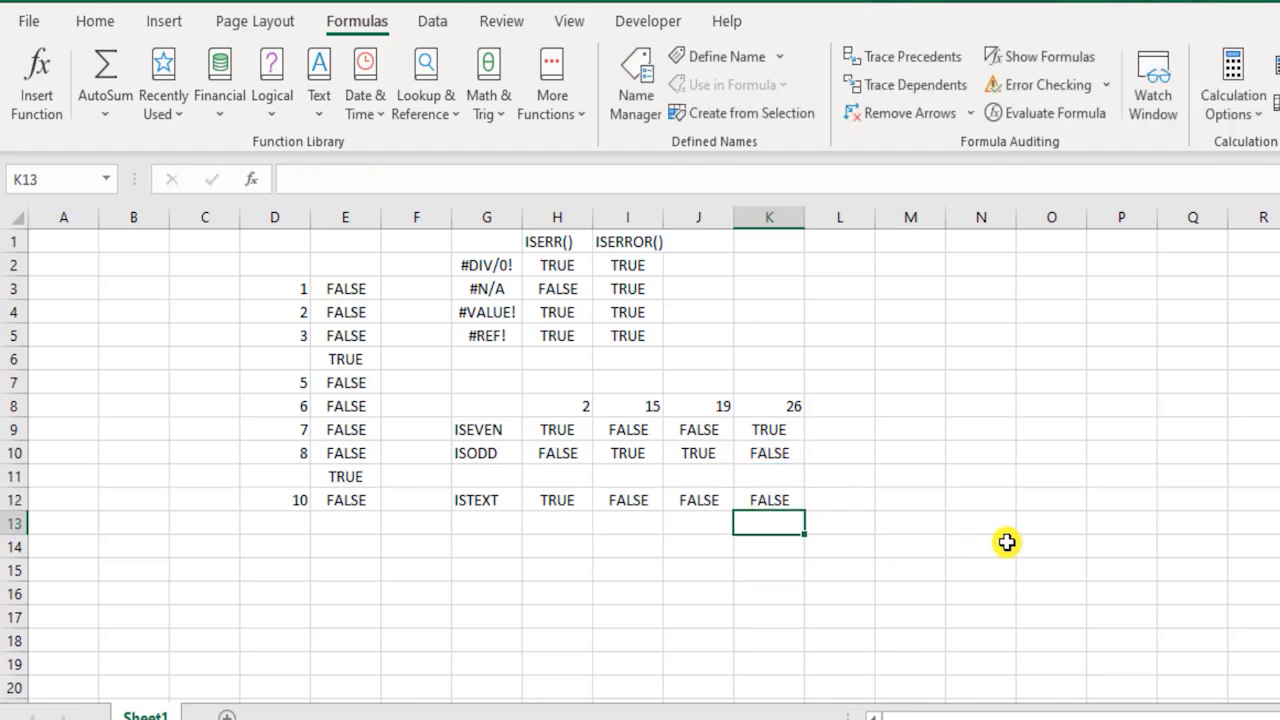
left_click(465, 500)
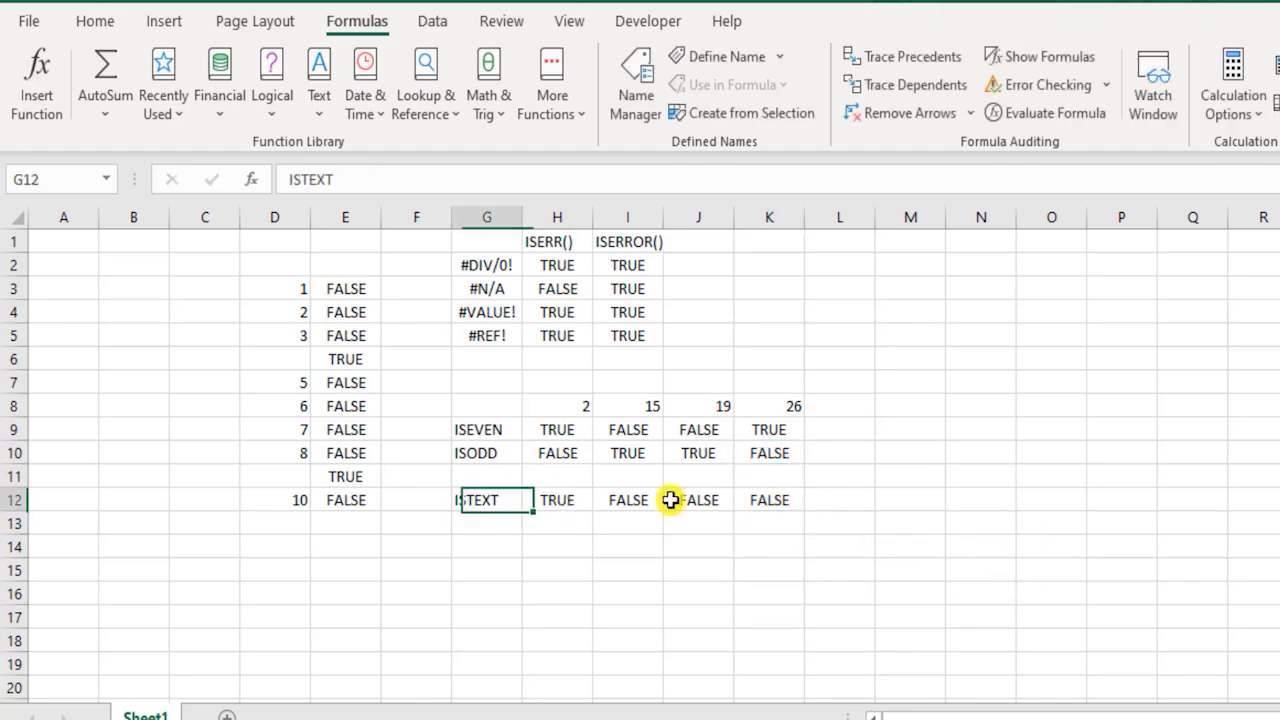
left_click_drag(670, 500, 828, 500)
left_click(720, 471)
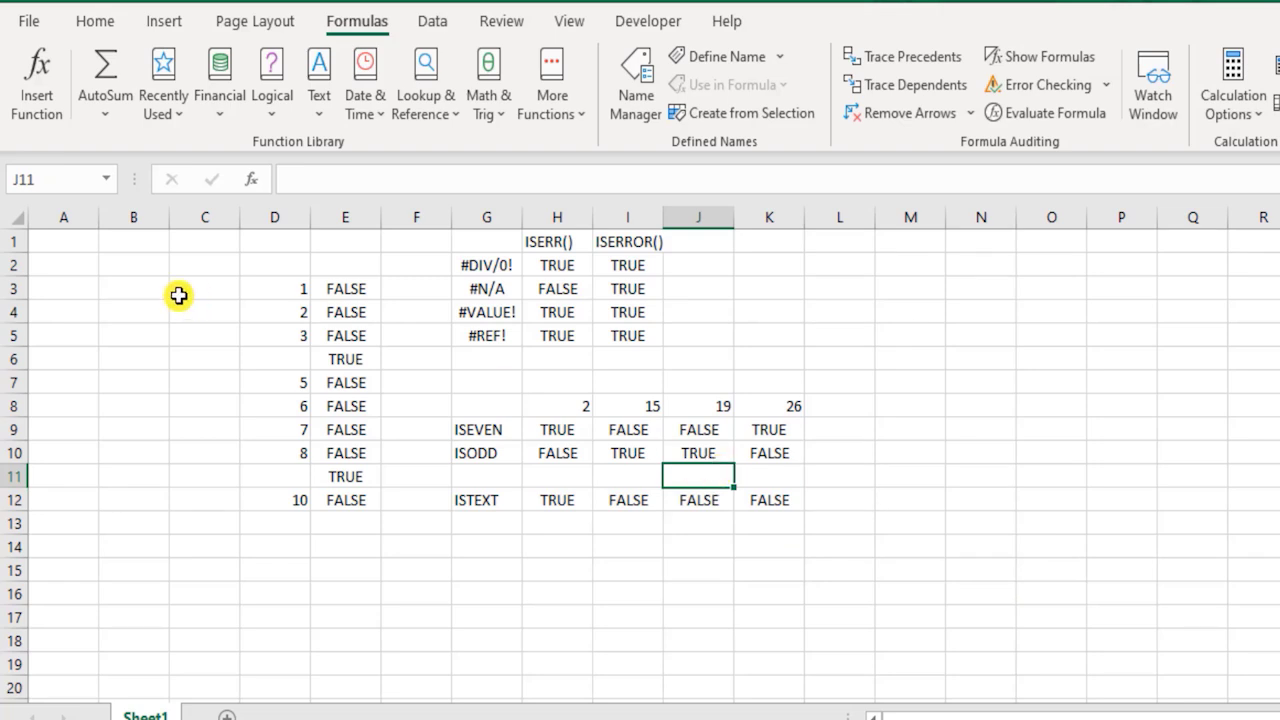
left_click(56, 243)
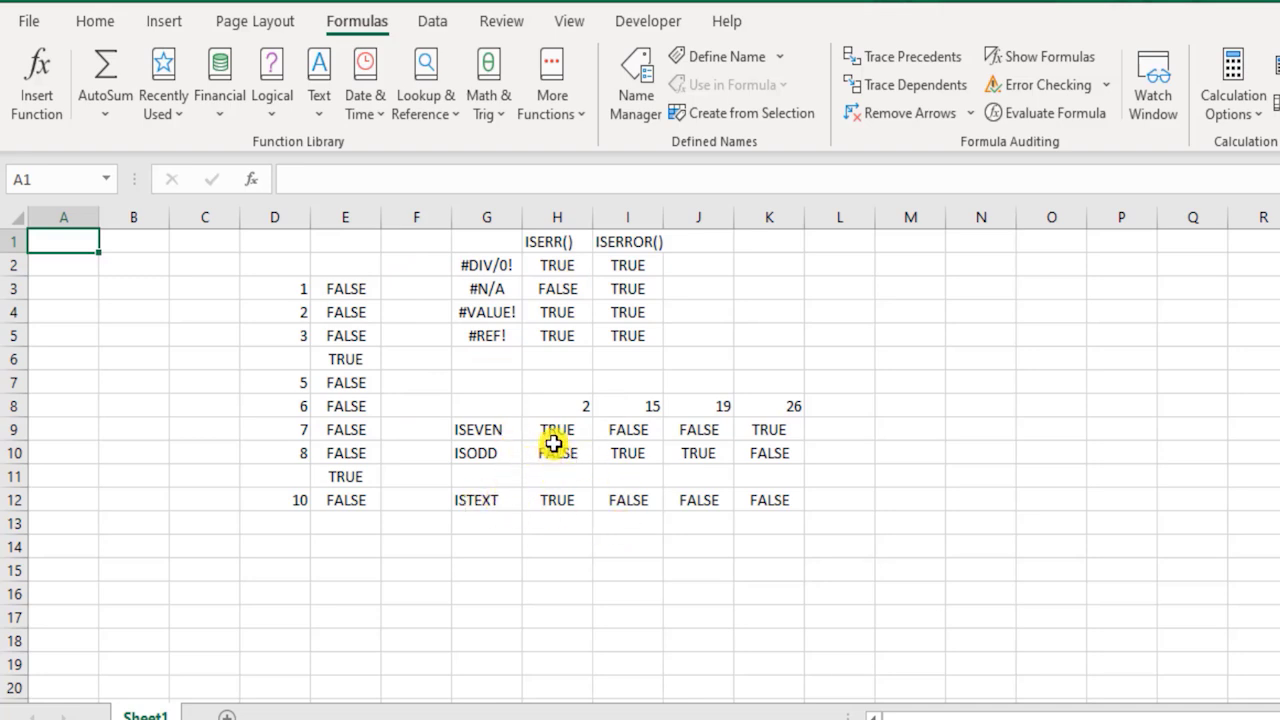
left_click_drag(560, 432, 789, 425)
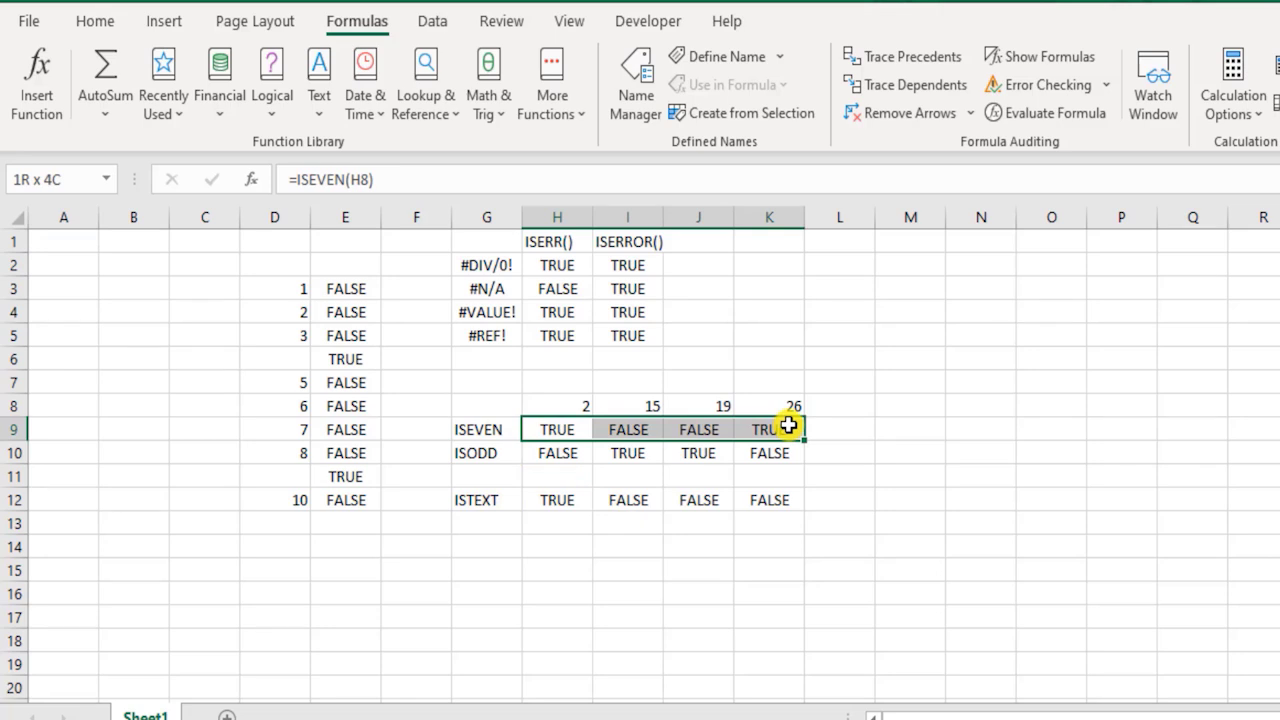
left_click(505, 455)
left_click_drag(569, 452, 758, 452)
left_click(655, 428)
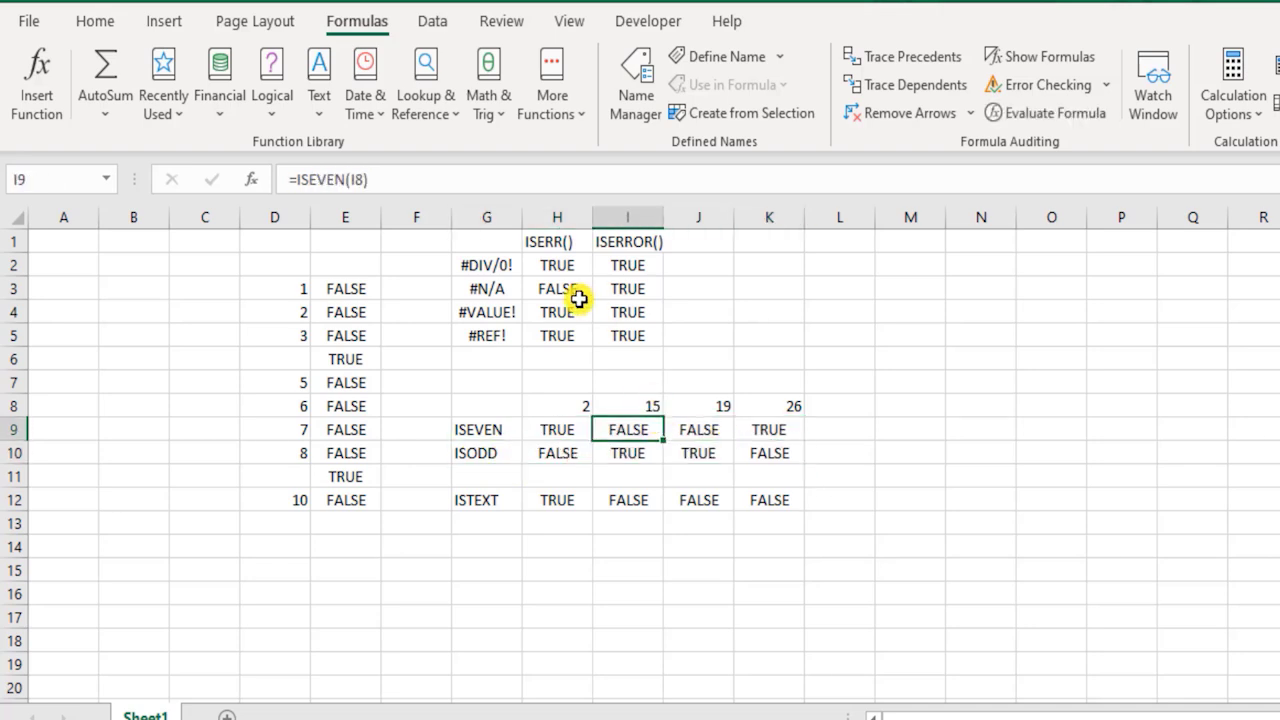
left_click(553, 243)
left_click_drag(553, 243, 640, 242)
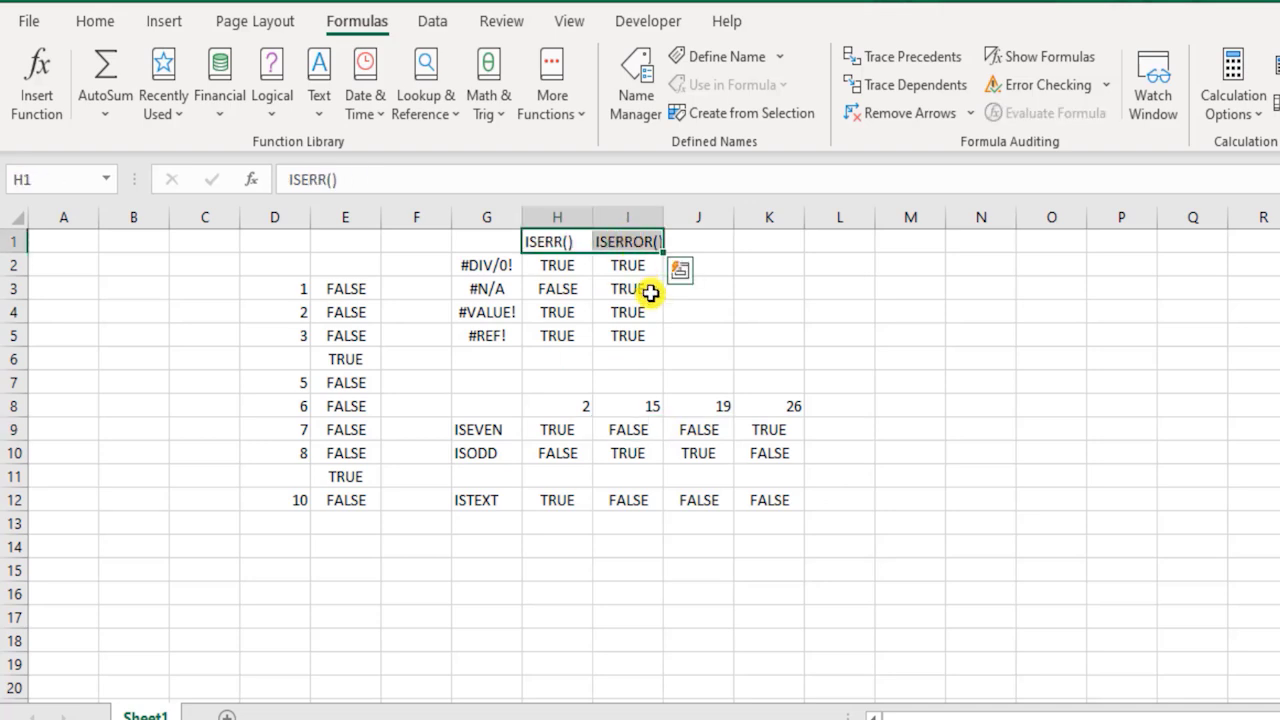